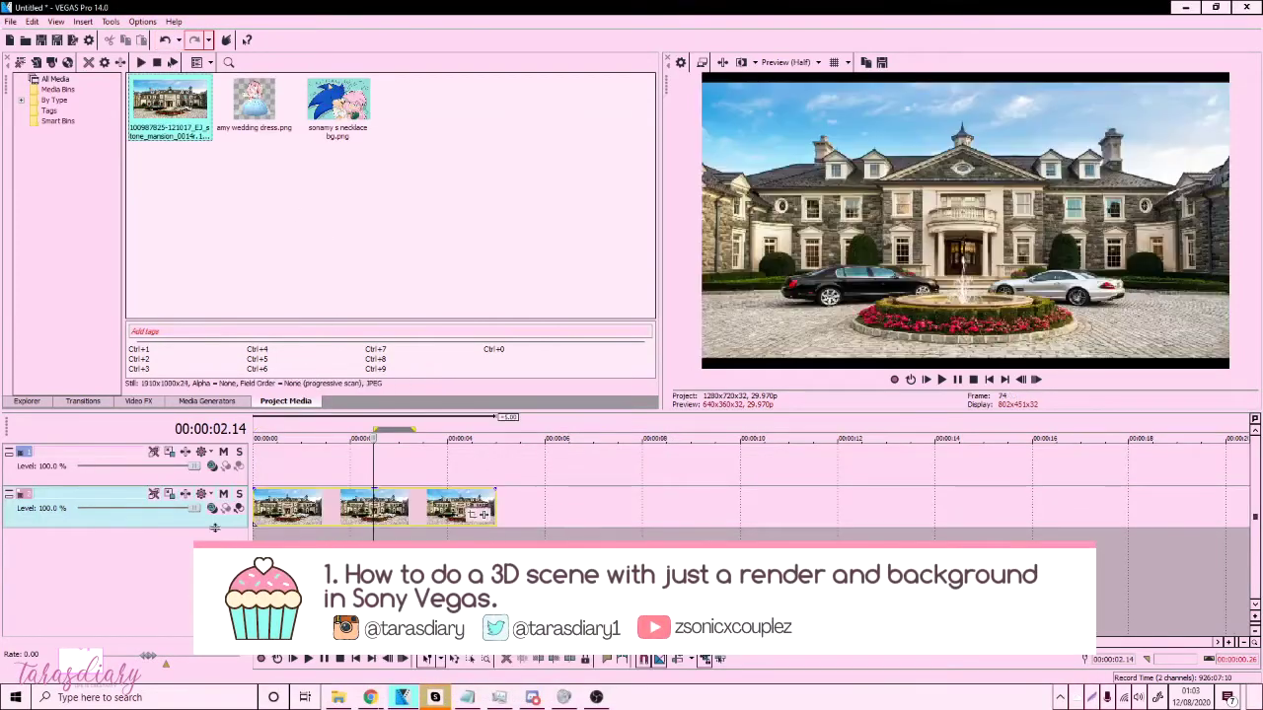
# Place amy wedding dress.png at the start of the empty upper track, above the mansion background.
pyautogui.moveTo(472, 508); pyautogui.dragTo(481, 514)
pyautogui.moveTo(462, 438); pyautogui.dragTo(439, 438)
pyautogui.click(439, 465)
pyautogui.moveTo(253, 107); pyautogui.dragTo(254, 472)
pyautogui.click(335, 553)
pyautogui.click(276, 555)
pyautogui.click(402, 556)
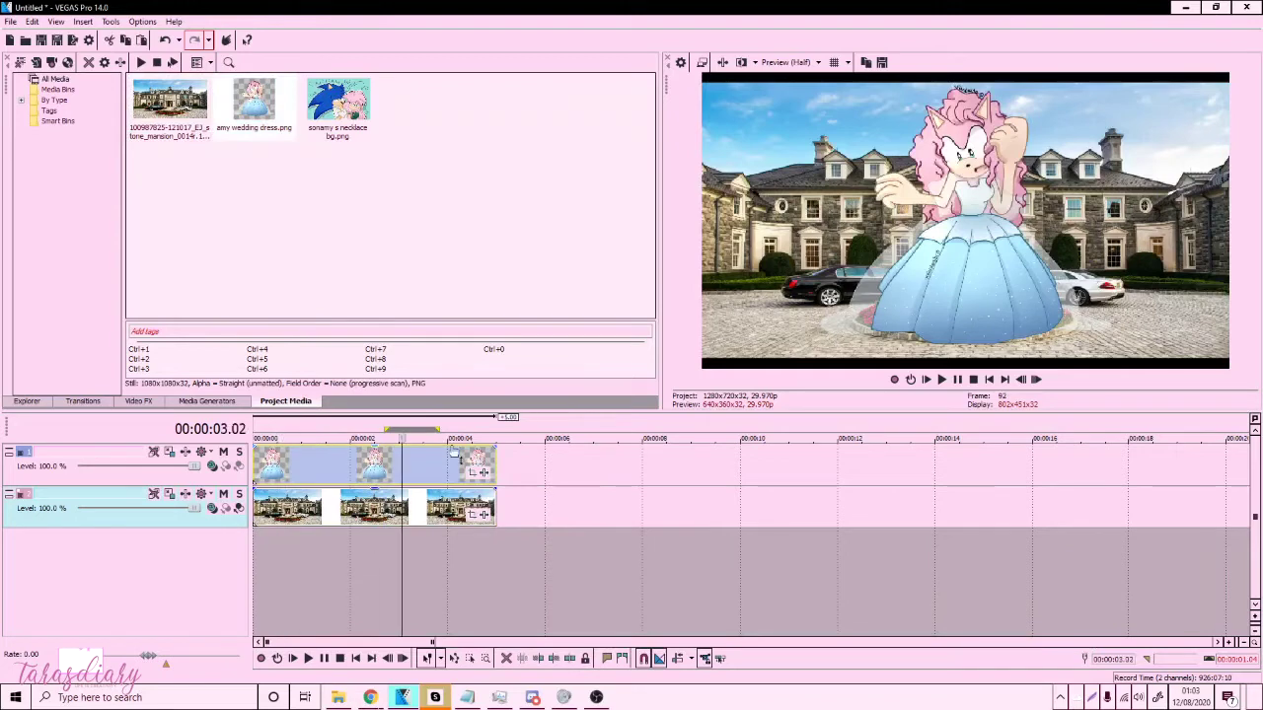
pyautogui.moveTo(401, 533)
pyautogui.mouseDown()
pyautogui.moveTo(308, 547)
pyautogui.moveTo(391, 548)
pyautogui.mouseUp()
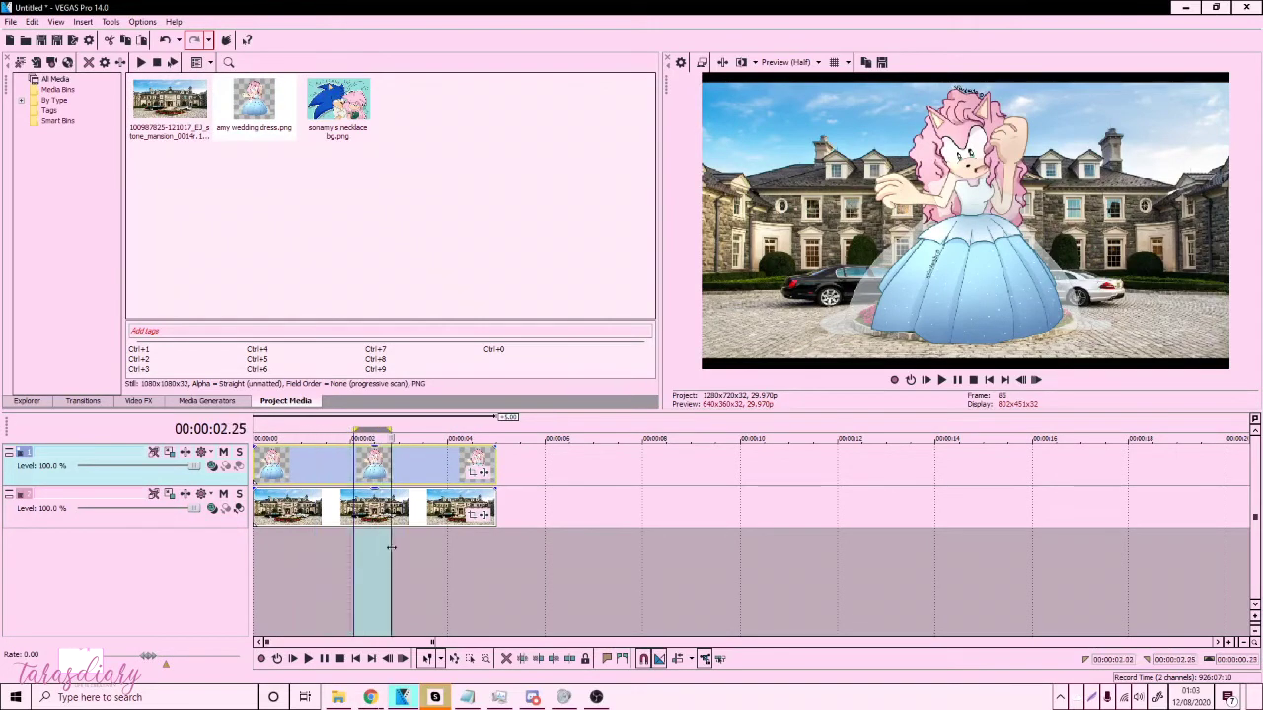
pyautogui.click(391, 552)
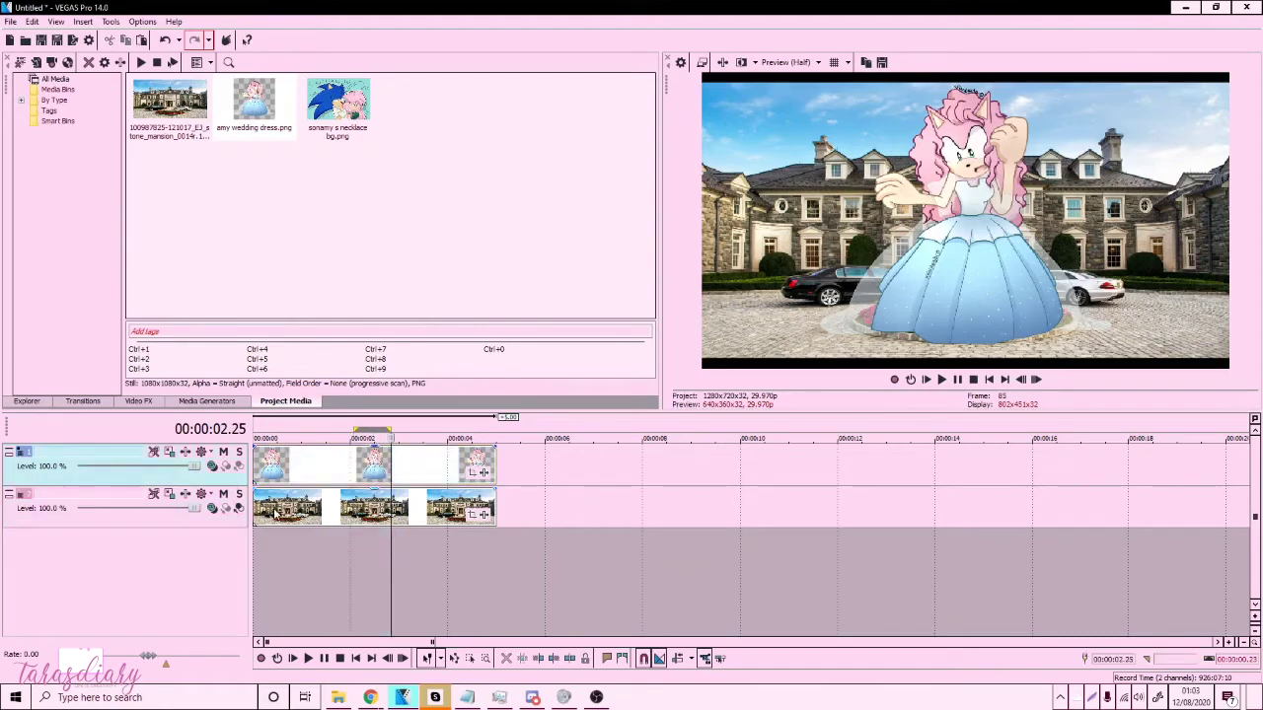
# Insert an empty video track above the character render's track.
pyautogui.rightClick(575, 484)
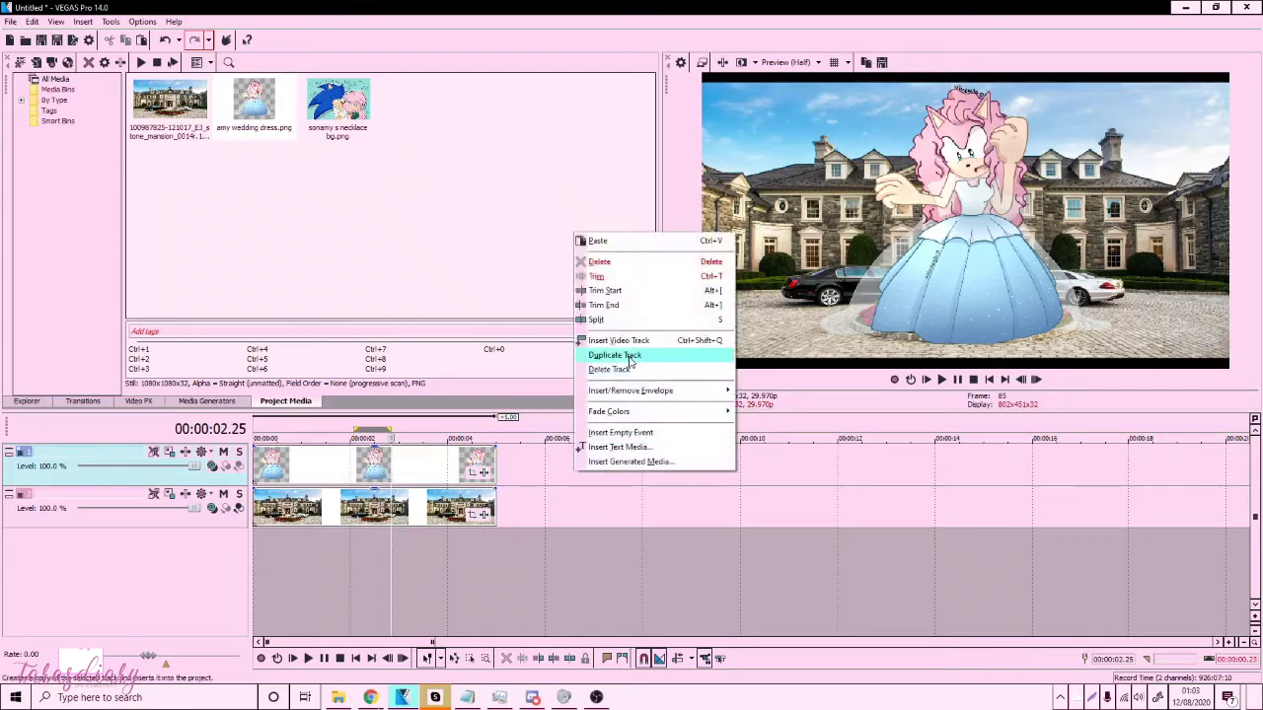
pyautogui.click(632, 418)
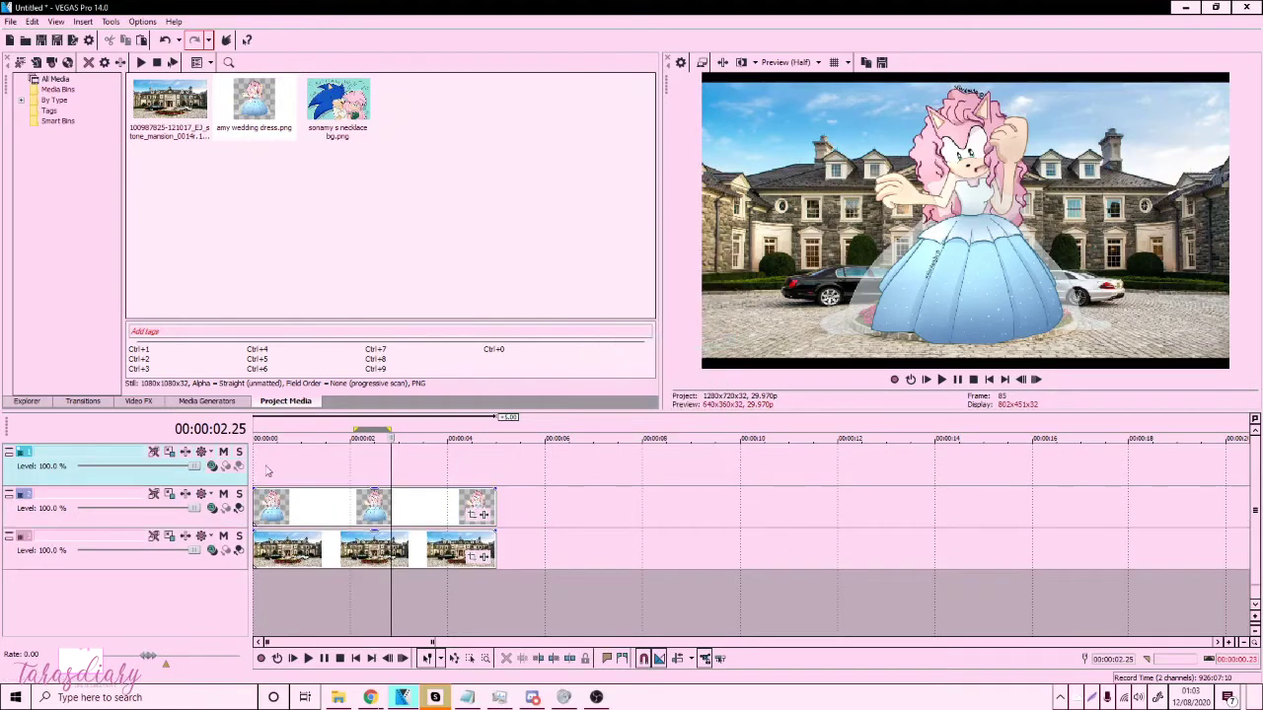
pyautogui.moveTo(315, 472); pyautogui.dragTo(450, 466)
pyautogui.click(453, 473)
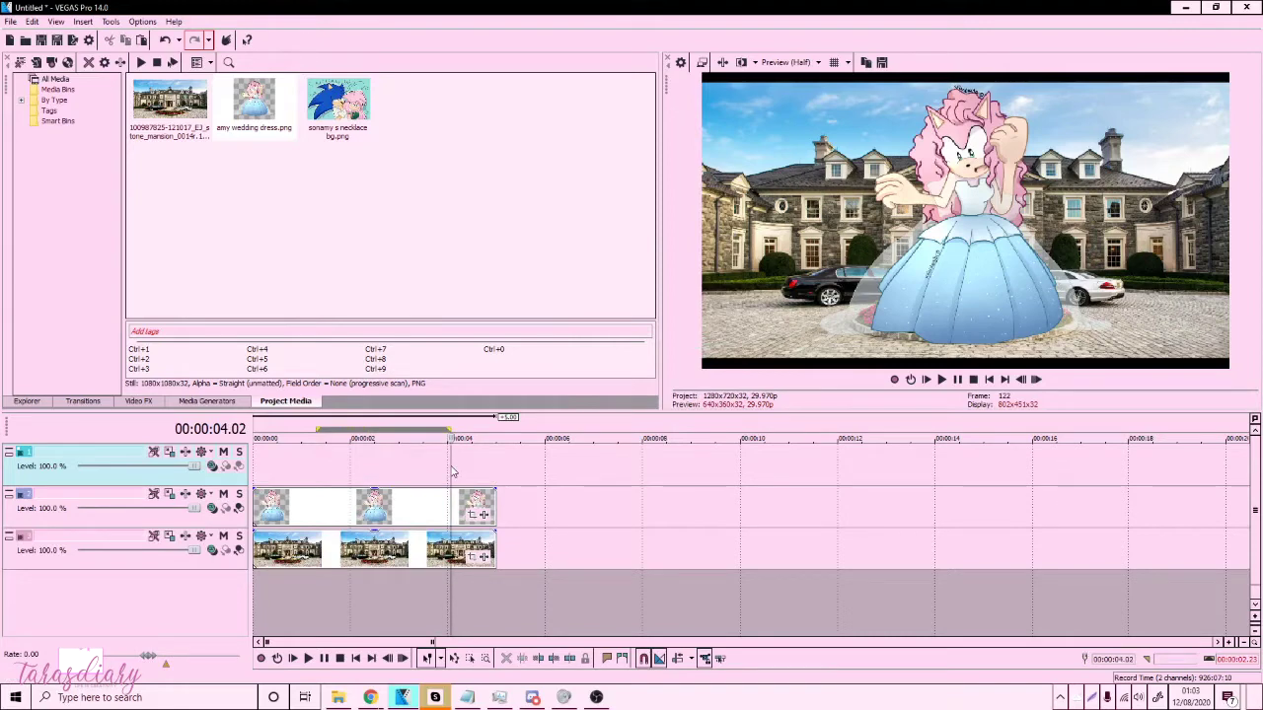
# Make the render and background tracks compositing children of the empty top track.
pyautogui.click(237, 550)
pyautogui.click(238, 508)
pyautogui.click(109, 543)
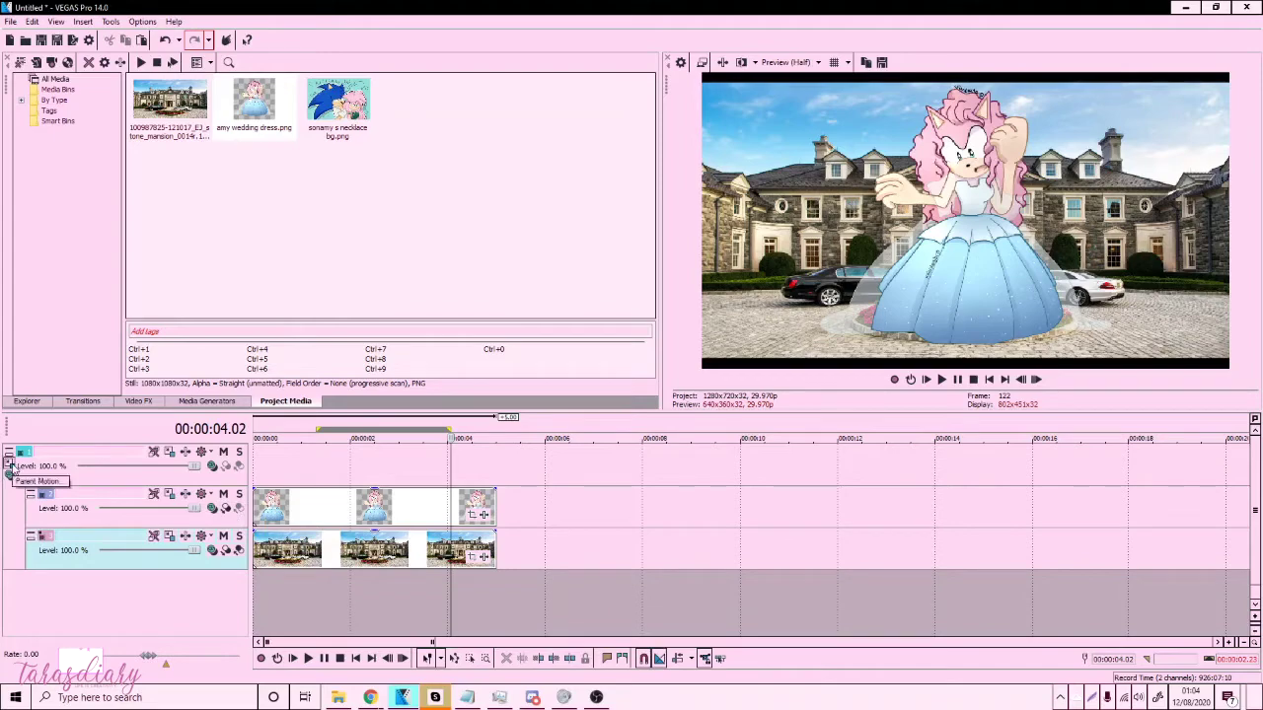
# Open Parent Motion for the top track and dock its window above the timeline.
pyautogui.click(9, 467)
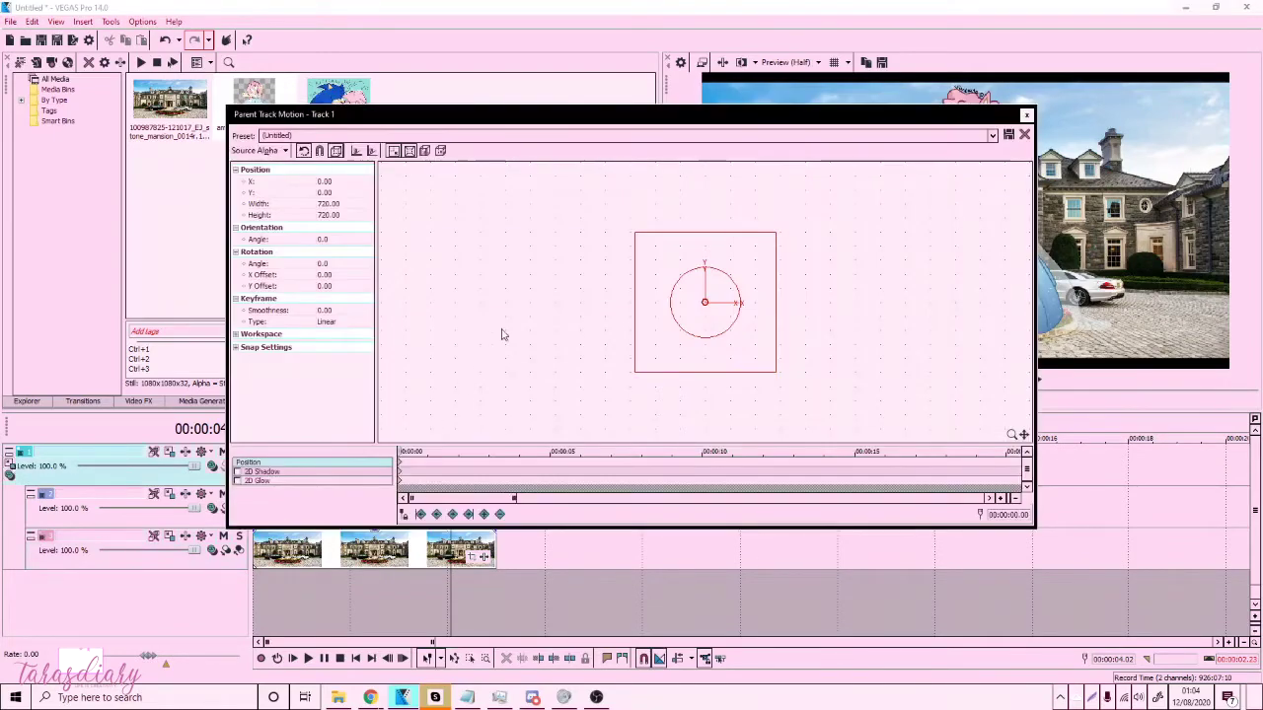
pyautogui.moveTo(720, 113); pyautogui.dragTo(510, 76)
pyautogui.moveTo(467, 148)
pyautogui.mouseDown()
pyautogui.moveTo(440, 169)
pyautogui.moveTo(471, 135)
pyautogui.moveTo(429, 175)
pyautogui.moveTo(473, 135)
pyautogui.mouseUp()
pyautogui.rightClick(485, 223)
pyautogui.click(523, 248)
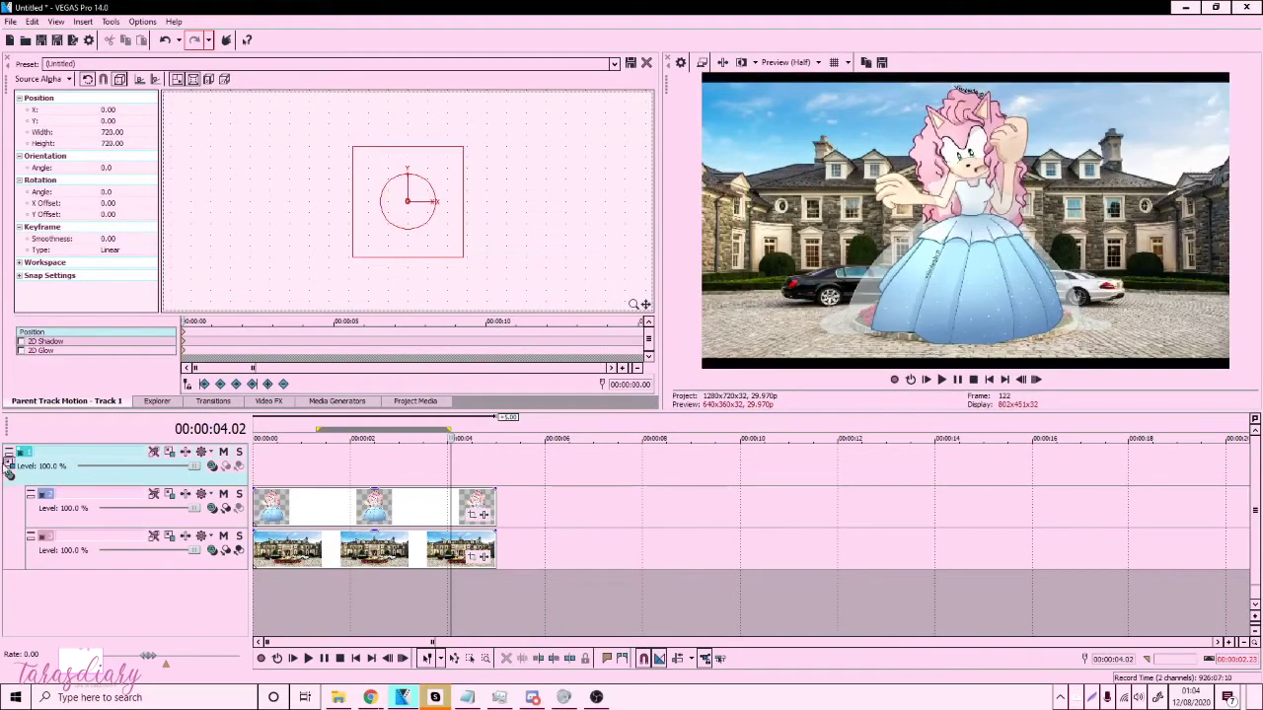
pyautogui.click(8, 468)
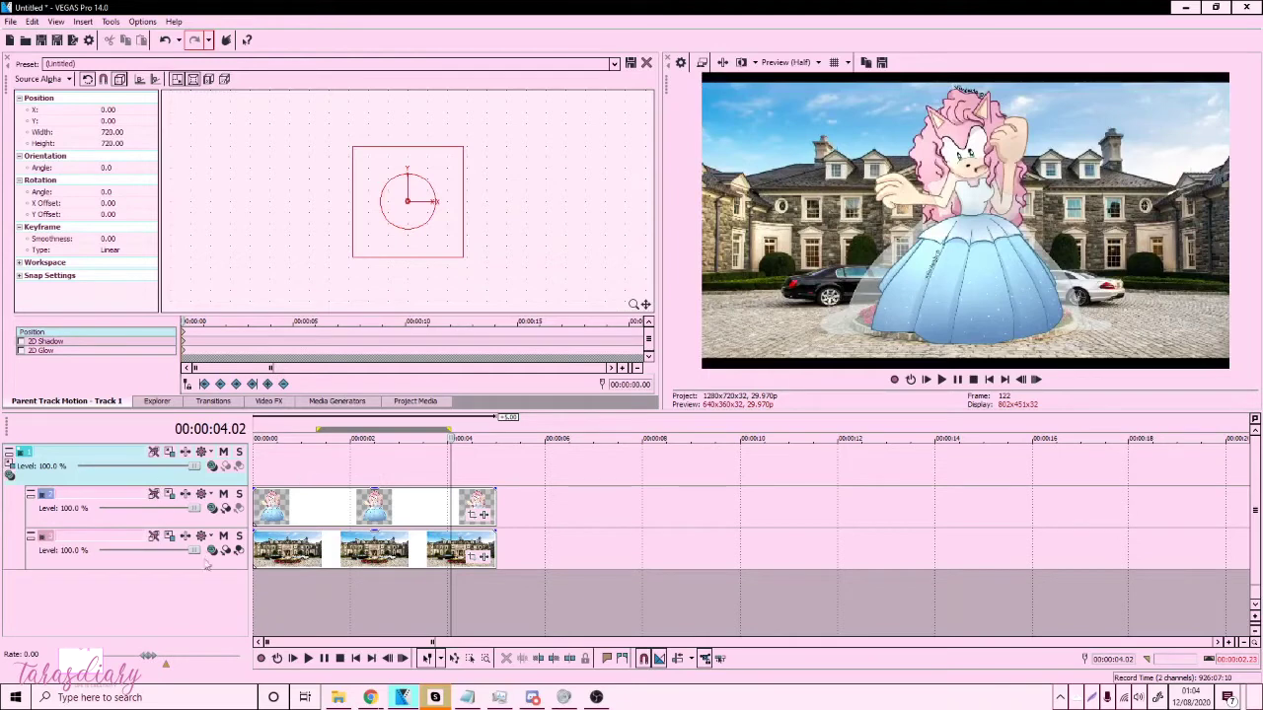
# Release the render and background tracks from the parent track and make them compositing children again, twice over.
pyautogui.click(429, 405)
pyautogui.click(226, 509)
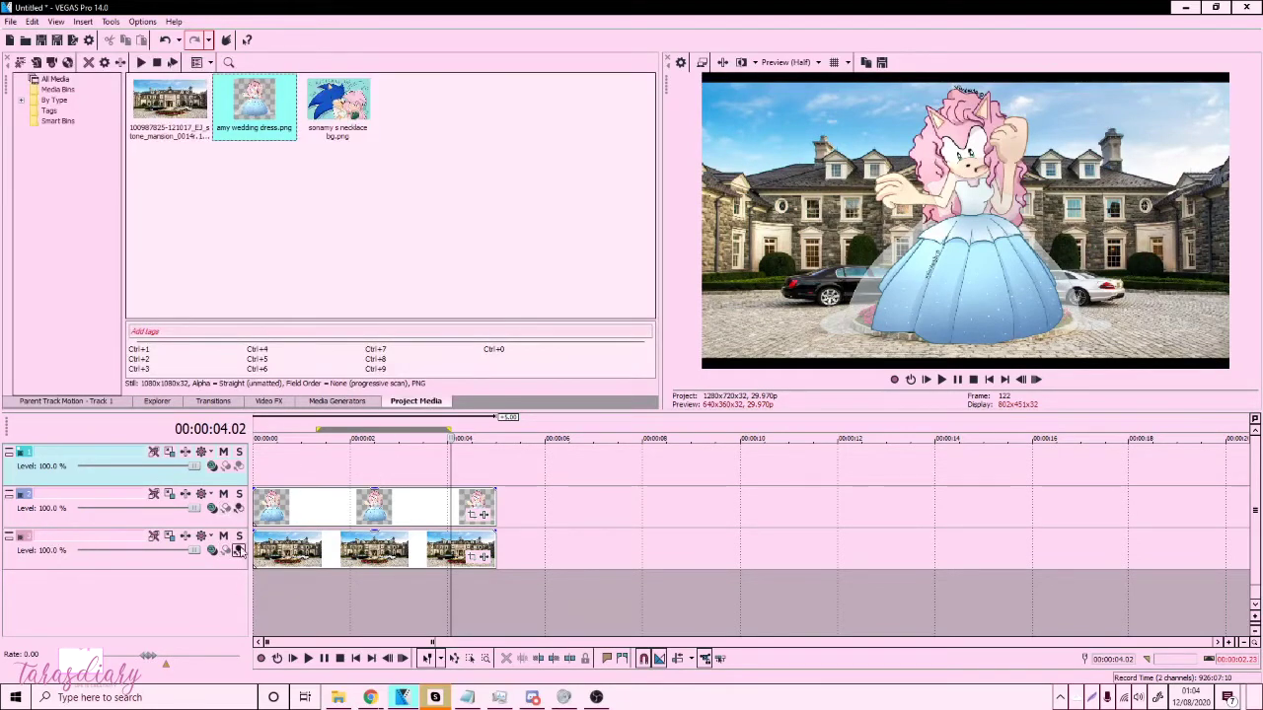
pyautogui.click(237, 551)
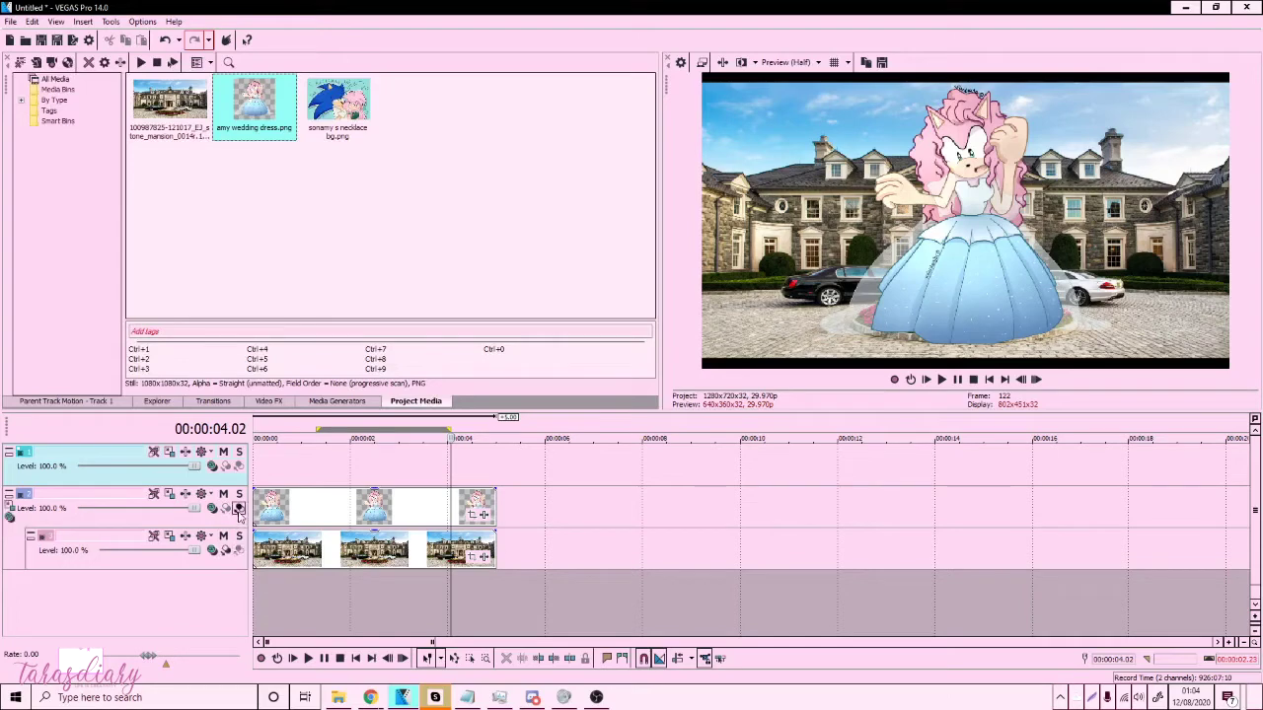
pyautogui.click(238, 509)
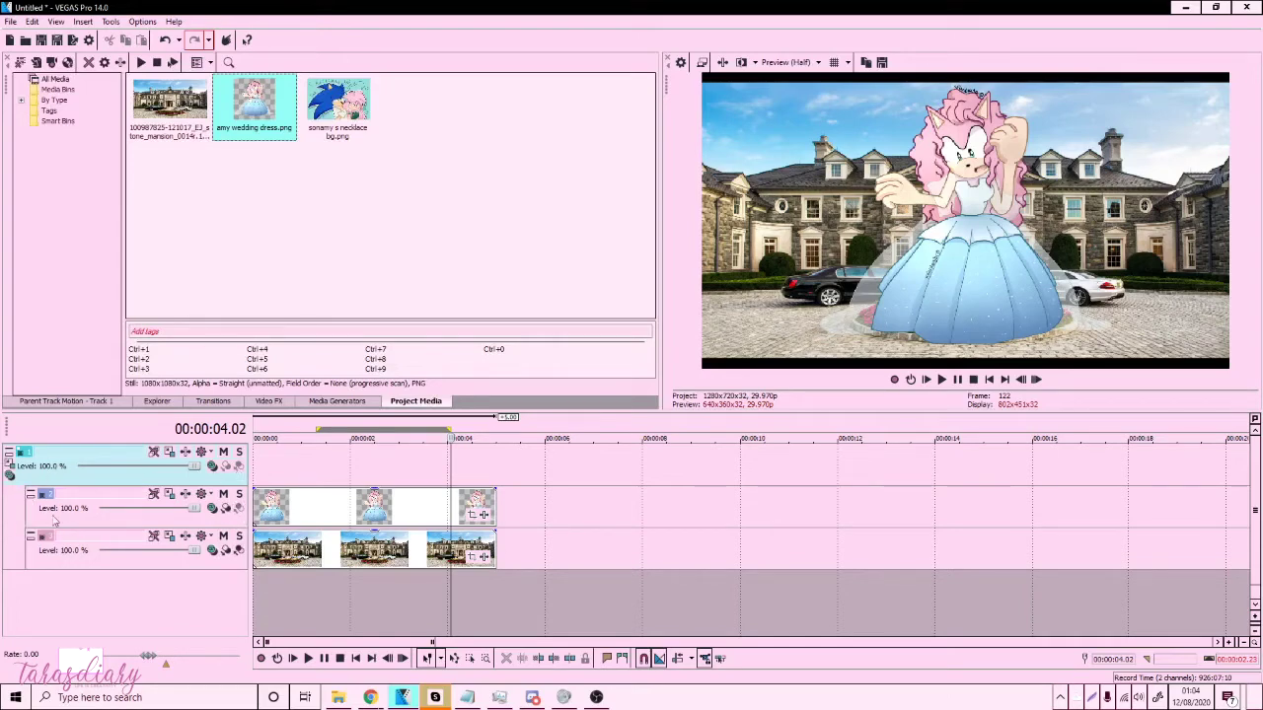
pyautogui.click(226, 507)
pyautogui.click(226, 550)
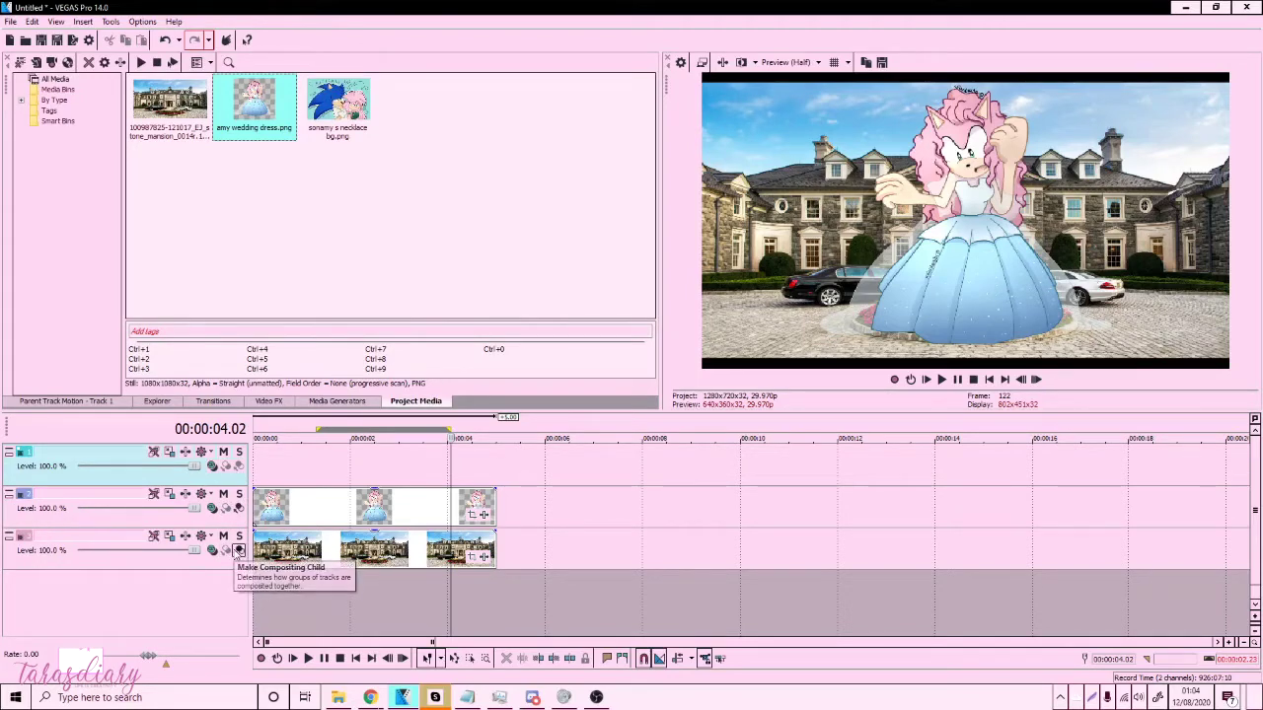
pyautogui.click(238, 550)
pyautogui.click(238, 509)
# Insert an empty video track under the parent track and delete it again.
pyautogui.moveTo(329, 477); pyautogui.dragTo(287, 464)
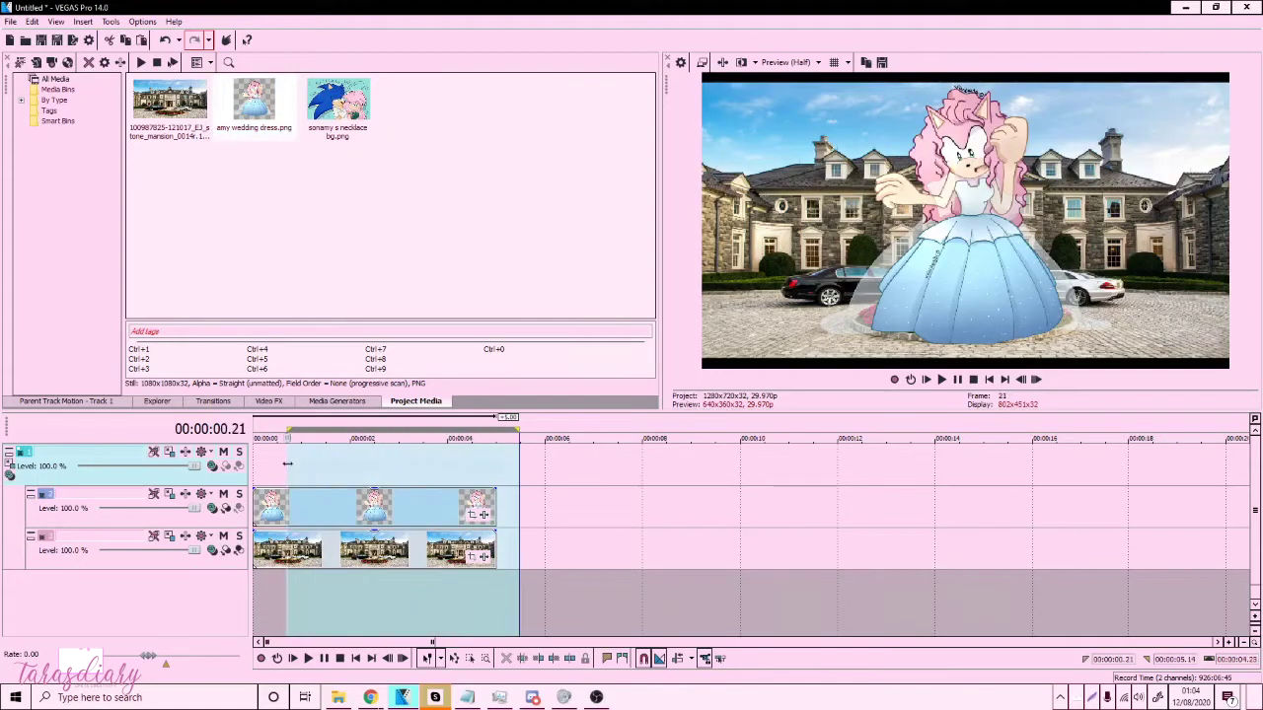
pyautogui.click(288, 466)
pyautogui.moveTo(432, 472)
pyautogui.mouseDown()
pyautogui.moveTo(484, 468)
pyautogui.moveTo(411, 468)
pyautogui.mouseUp()
pyautogui.click(335, 469)
pyautogui.rightClick(332, 467)
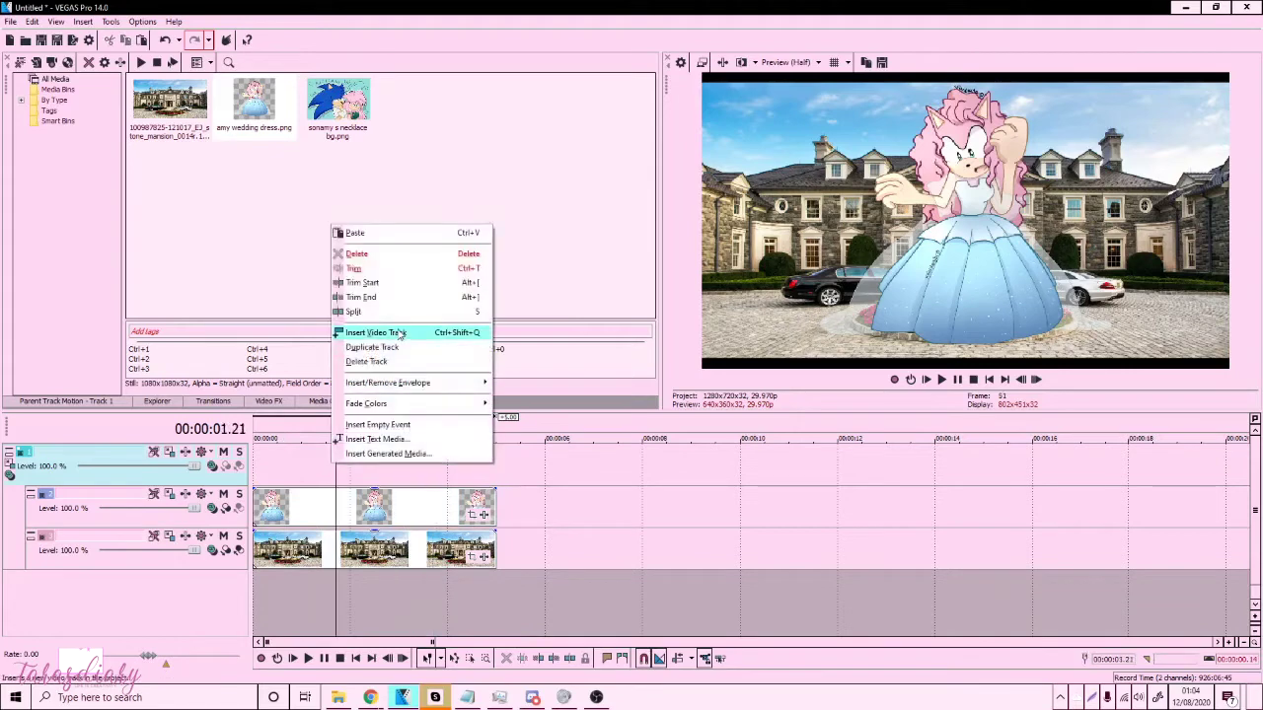
pyautogui.click(394, 336)
pyautogui.moveTo(227, 525); pyautogui.dragTo(193, 524)
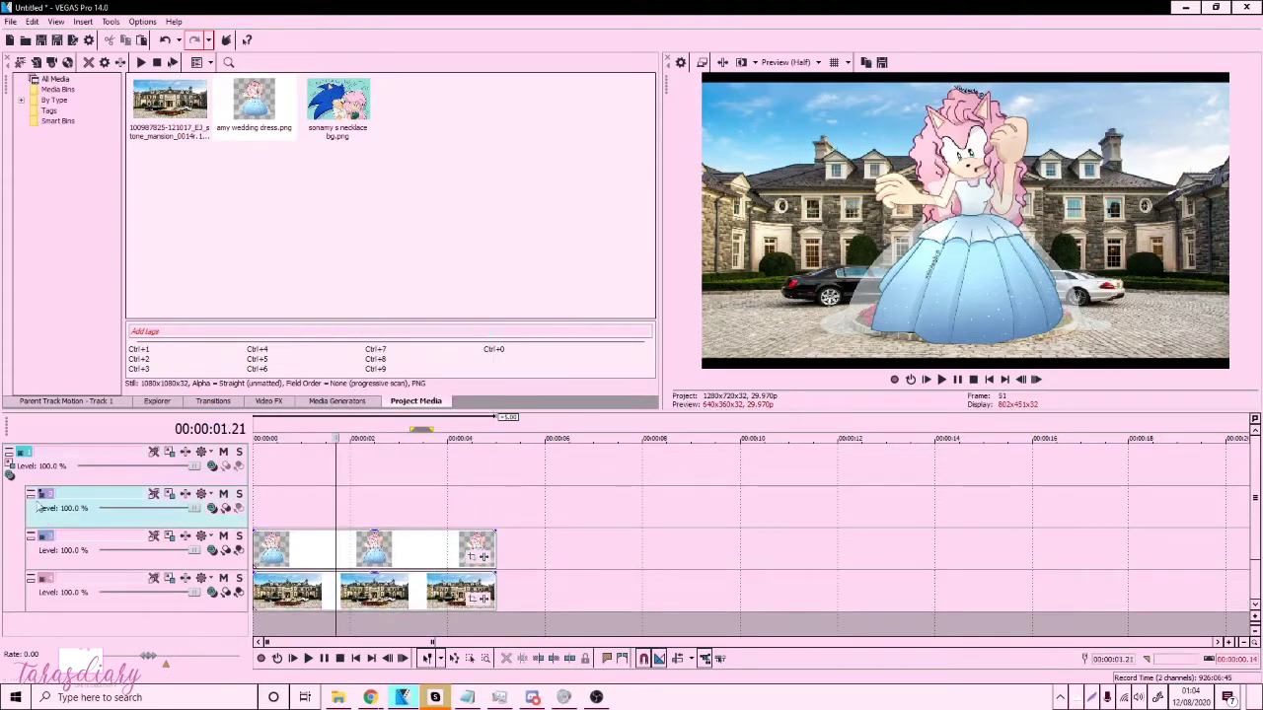
pyautogui.rightClick(292, 481)
pyautogui.click(352, 379)
# Copy the character render's event and paste it onto the parent track.
pyautogui.rightClick(372, 506)
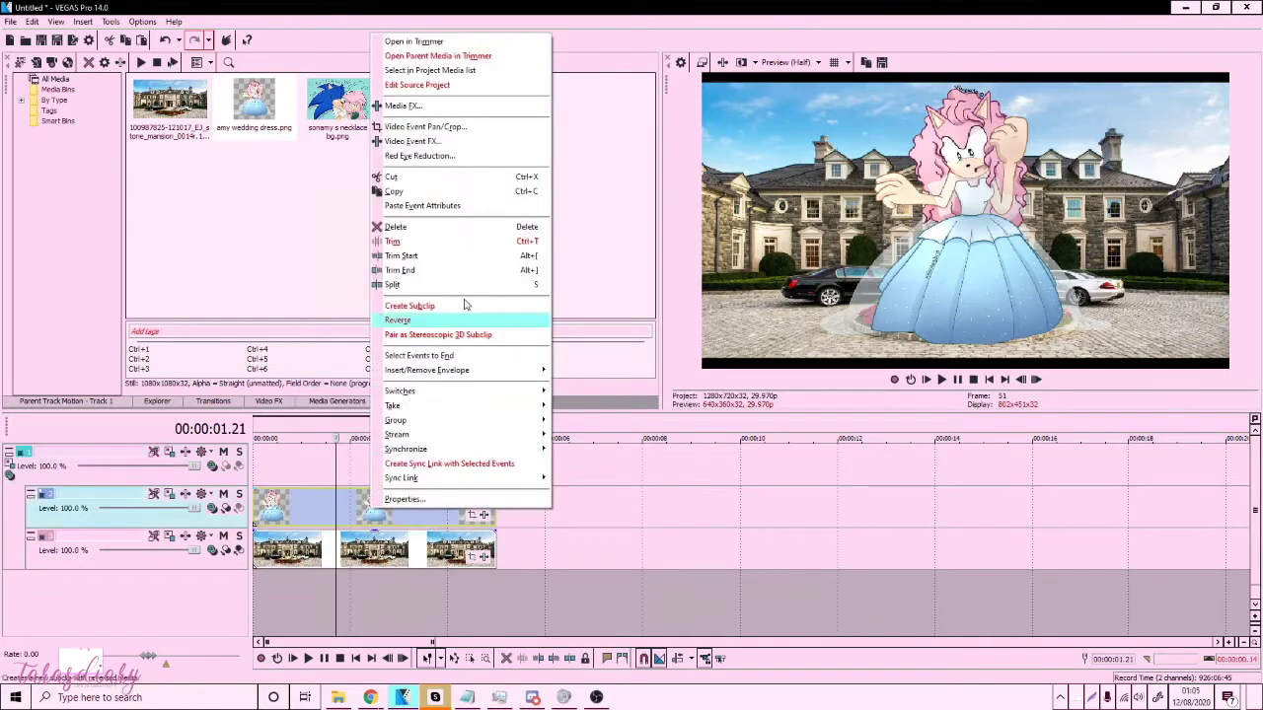
pyautogui.click(440, 192)
pyautogui.rightClick(418, 464)
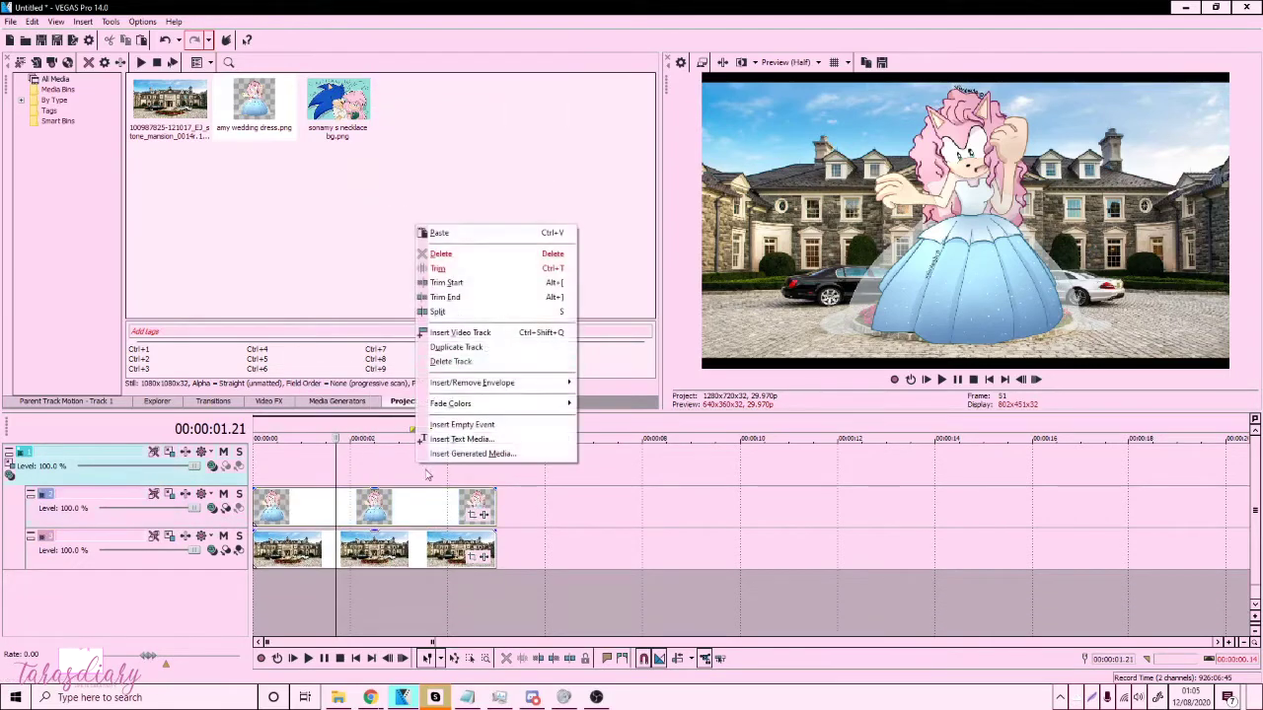
pyautogui.click(464, 233)
# Duplicate the parent track and cut the character render from the track directly above the background.
pyautogui.moveTo(465, 469); pyautogui.dragTo(382, 465)
pyautogui.click(384, 465)
pyautogui.rightClick(572, 471)
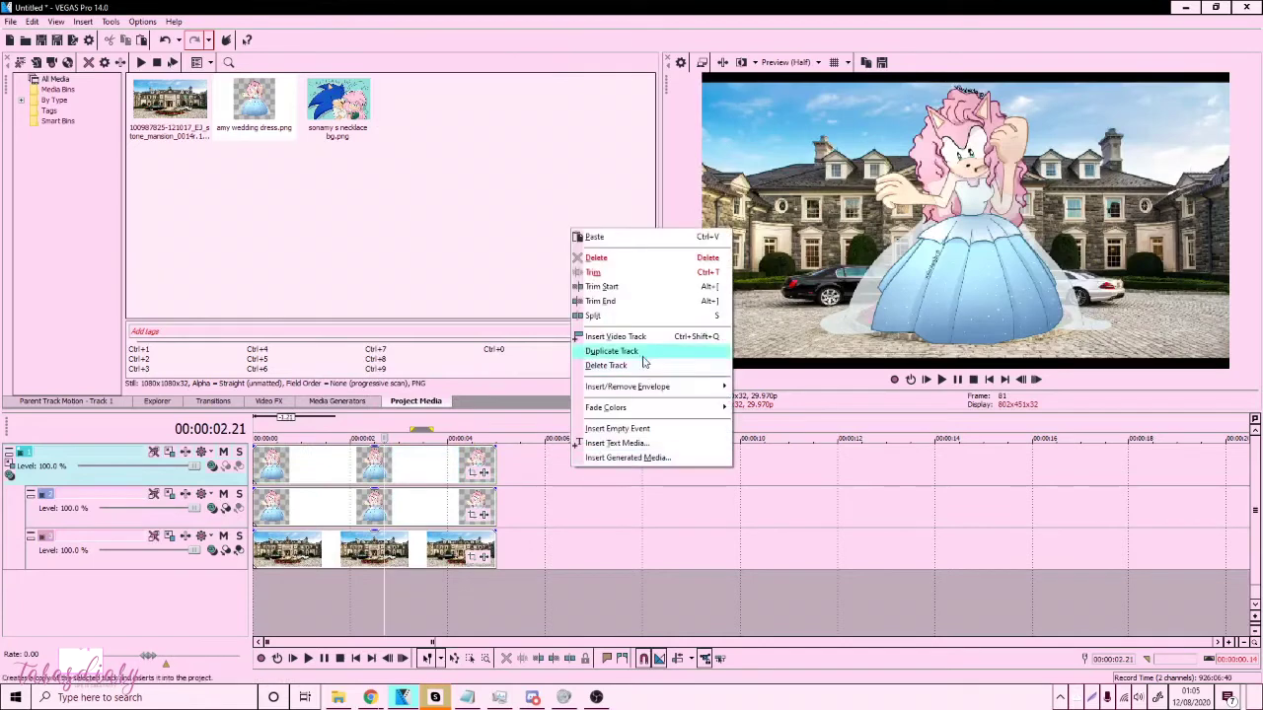
pyautogui.click(635, 358)
pyautogui.click(322, 473)
pyautogui.click(228, 560)
pyautogui.rightClick(285, 562)
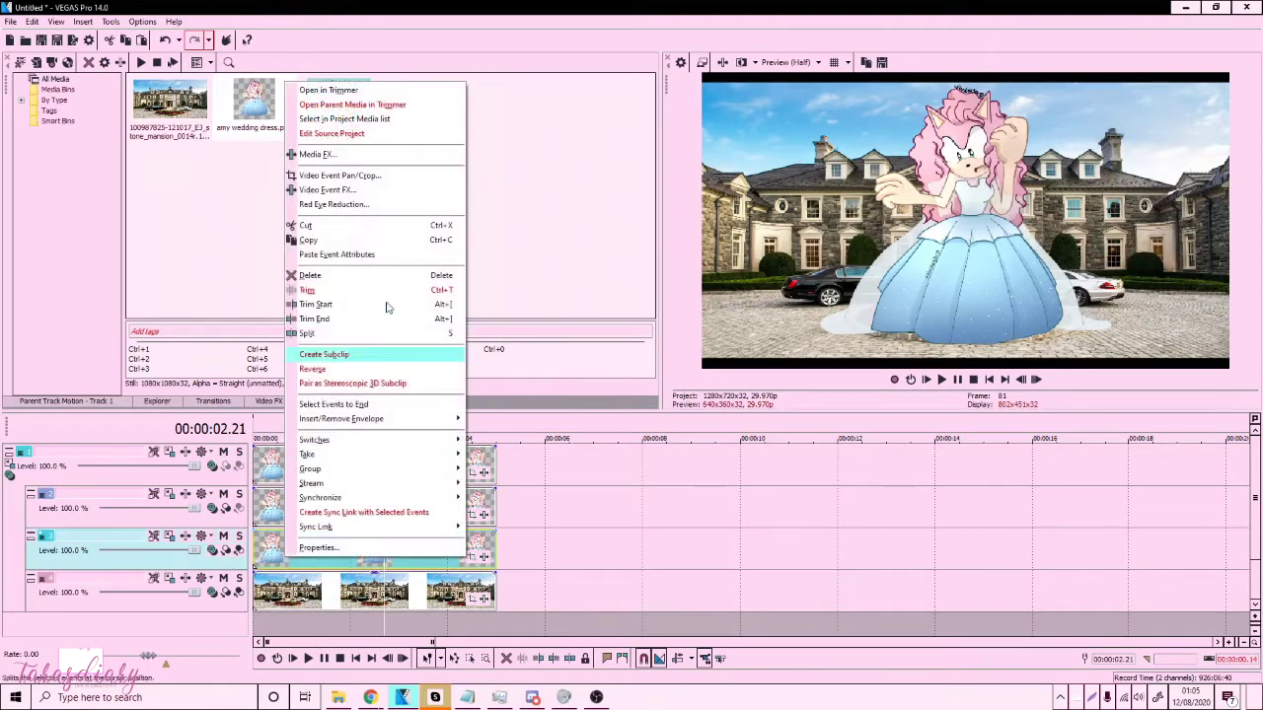
pyautogui.click(315, 226)
# Clear the render from the parent track and place amy wedding dress.png on the empty track above the background.
pyautogui.click(318, 469)
pyautogui.moveTo(318, 469); pyautogui.dragTo(493, 556)
pyautogui.rightClick(493, 556)
pyautogui.click(554, 232)
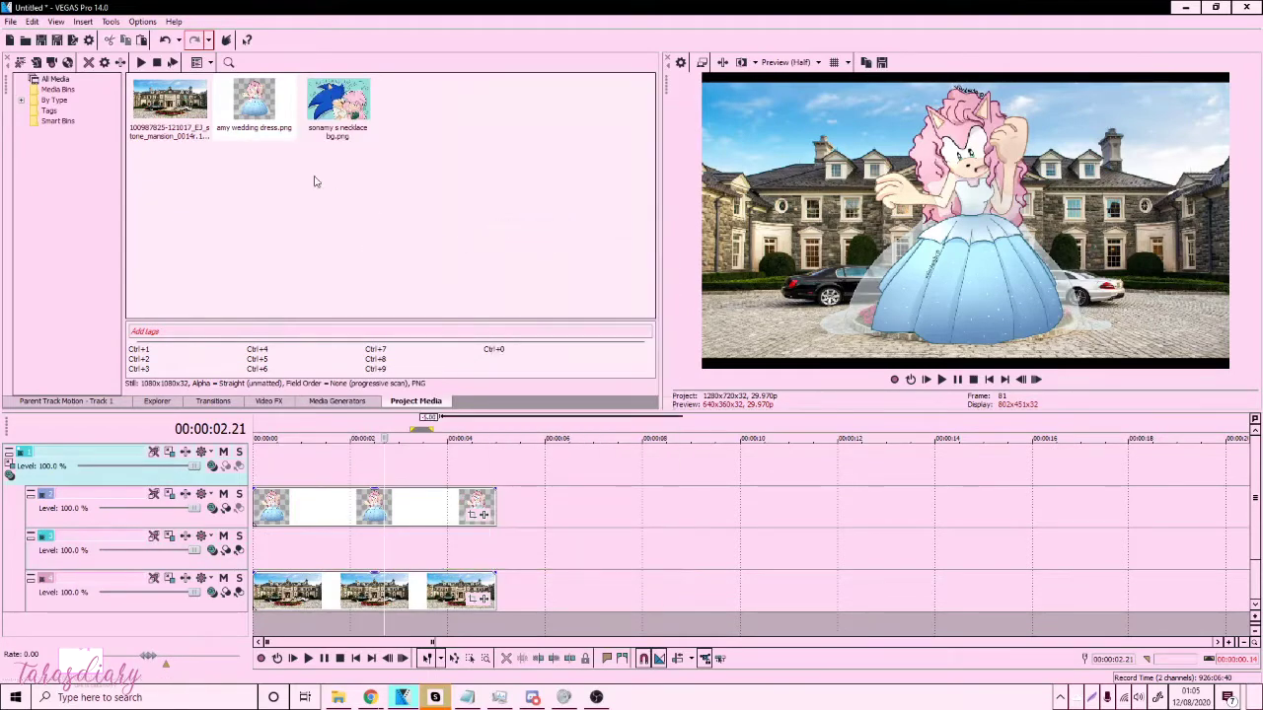
pyautogui.moveTo(266, 111); pyautogui.dragTo(256, 543)
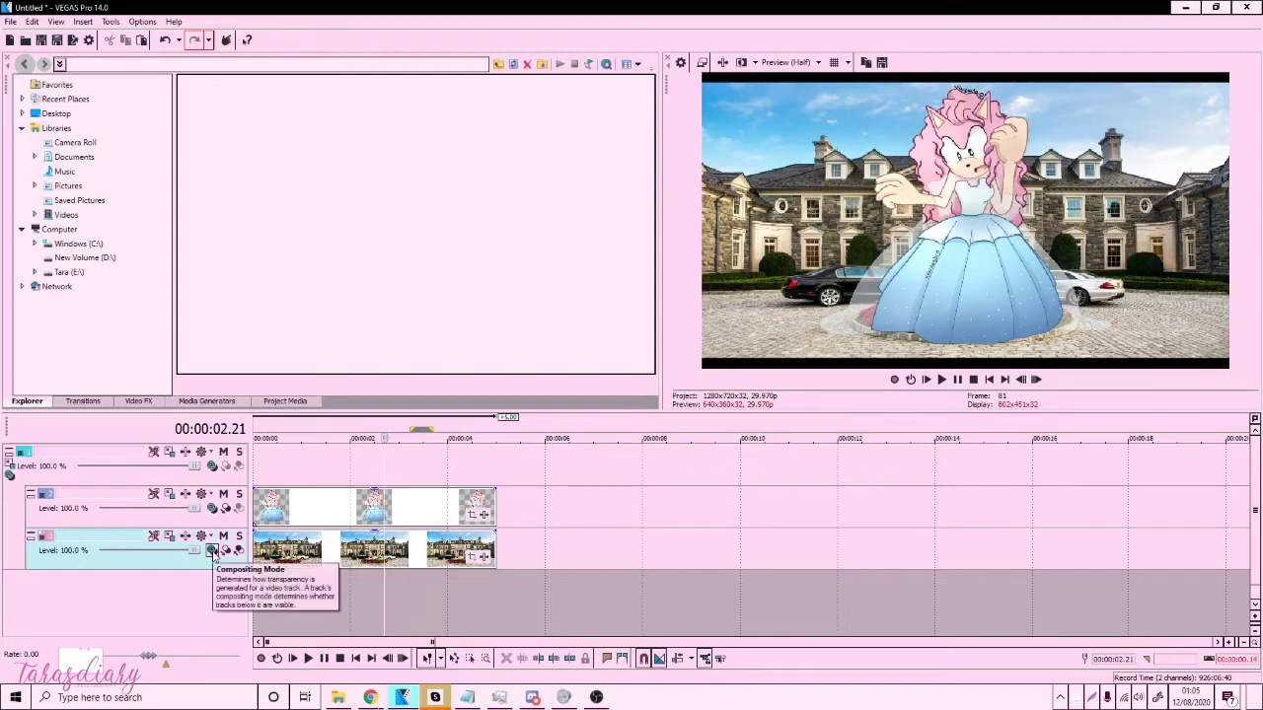
# Set the compositing mode of the background, render and parent tracks to 3D Source Alpha.
pyautogui.click(212, 553)
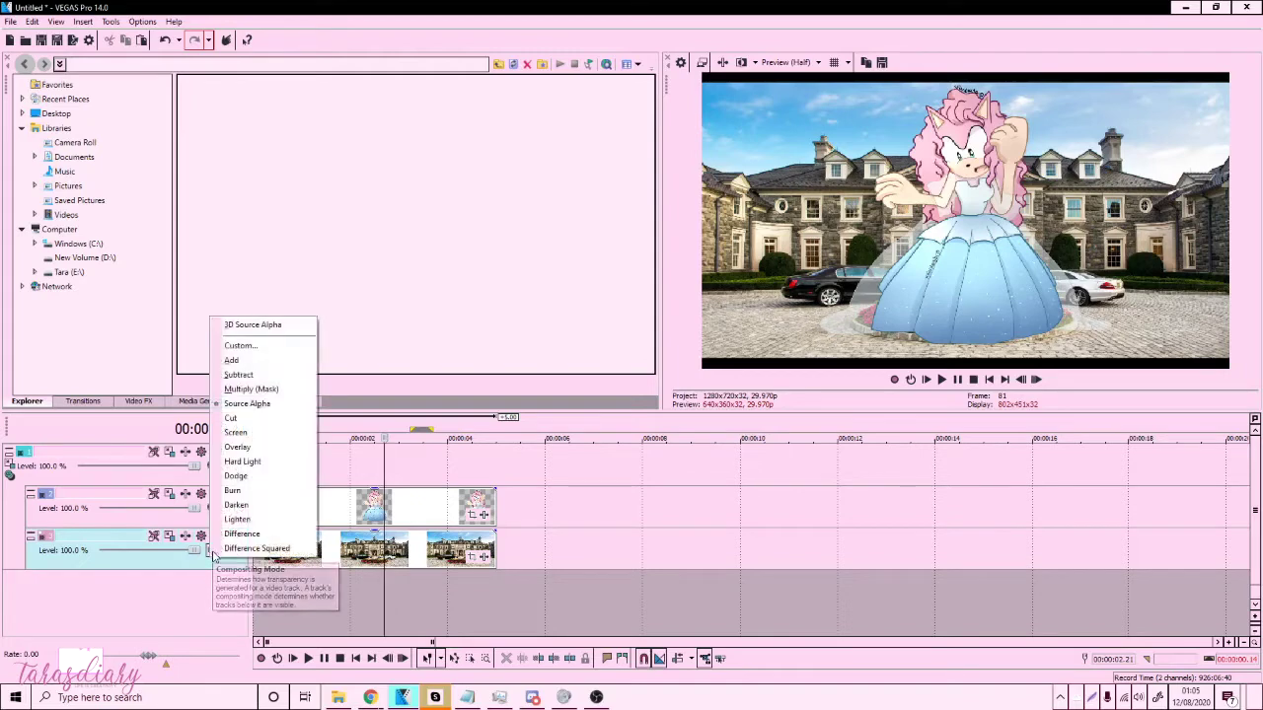
pyautogui.click(240, 326)
pyautogui.click(212, 508)
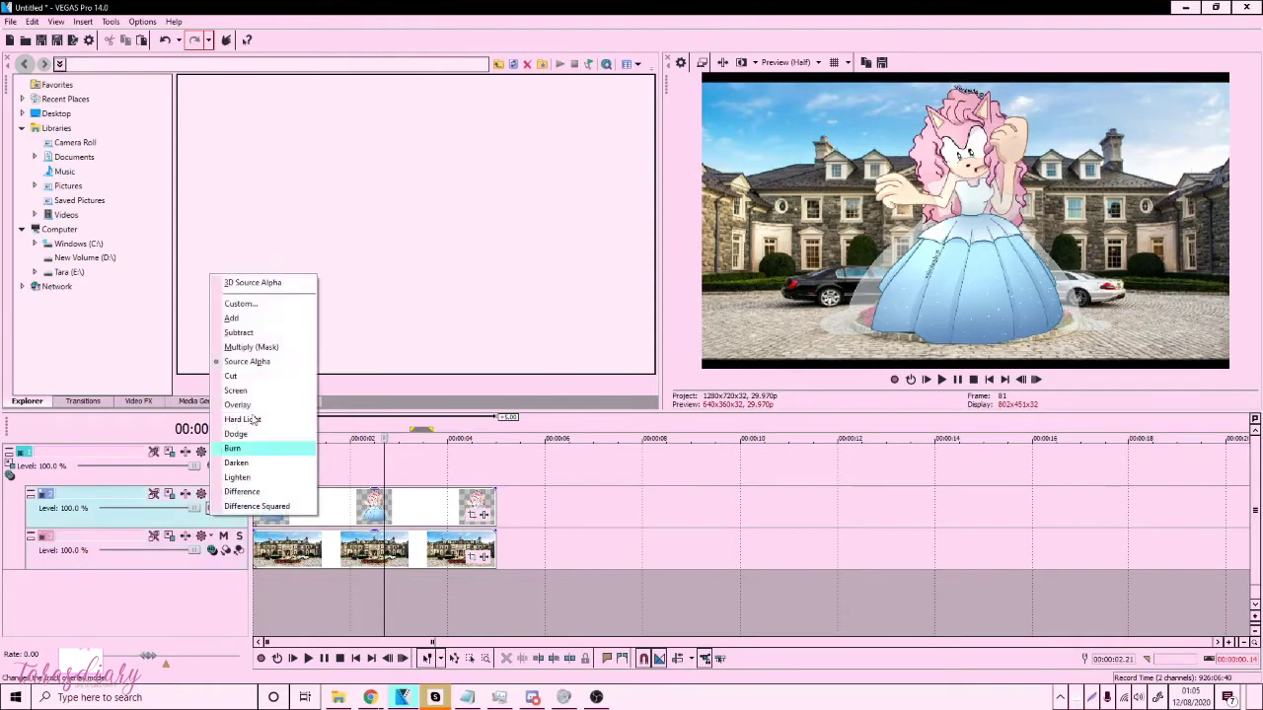
pyautogui.click(252, 286)
pyautogui.click(210, 467)
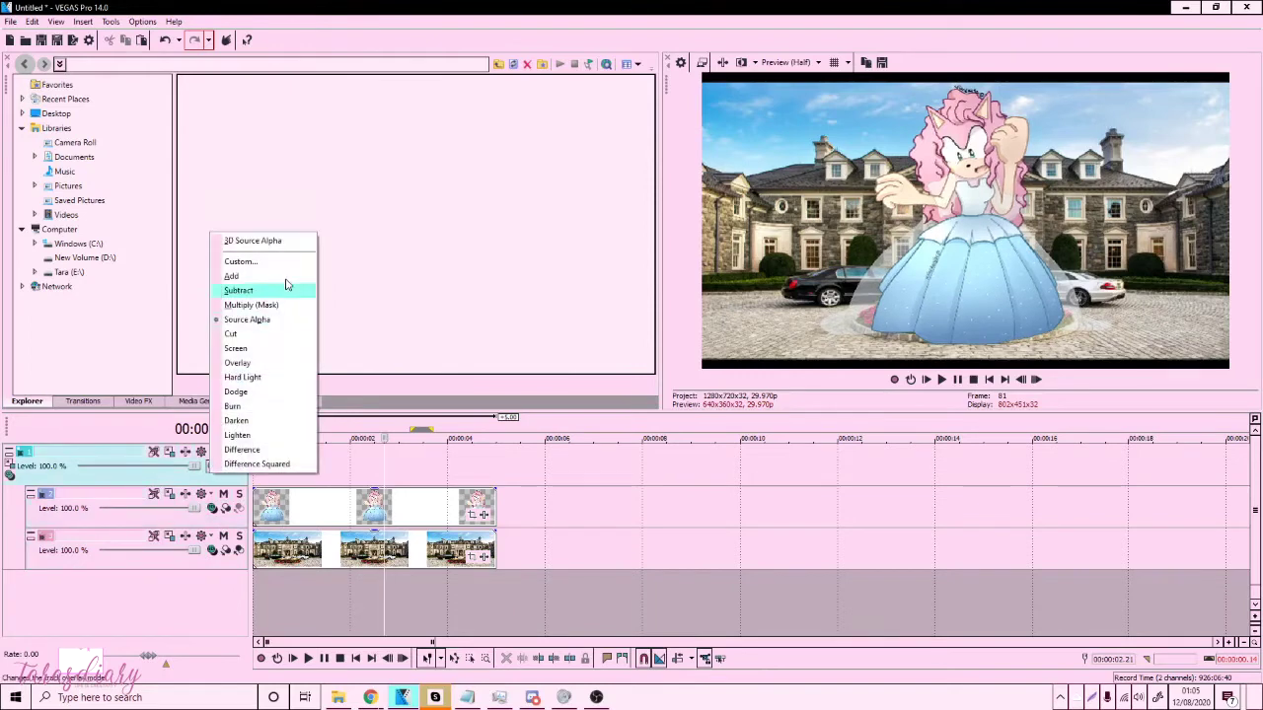
pyautogui.click(242, 240)
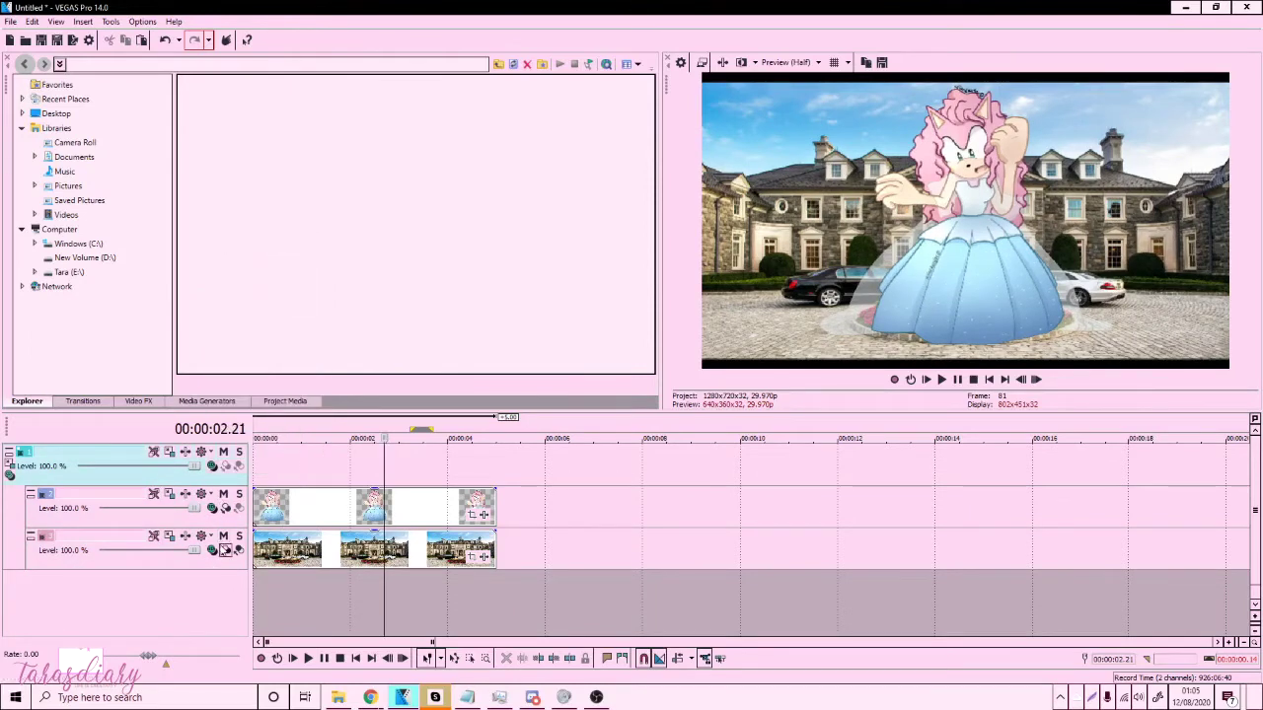
# In the background track's Track Motion, push the mansion back to Z 538.43 and enlarge it to about 2,376 by 1,336.
pyautogui.click(10, 476)
pyautogui.click(44, 249)
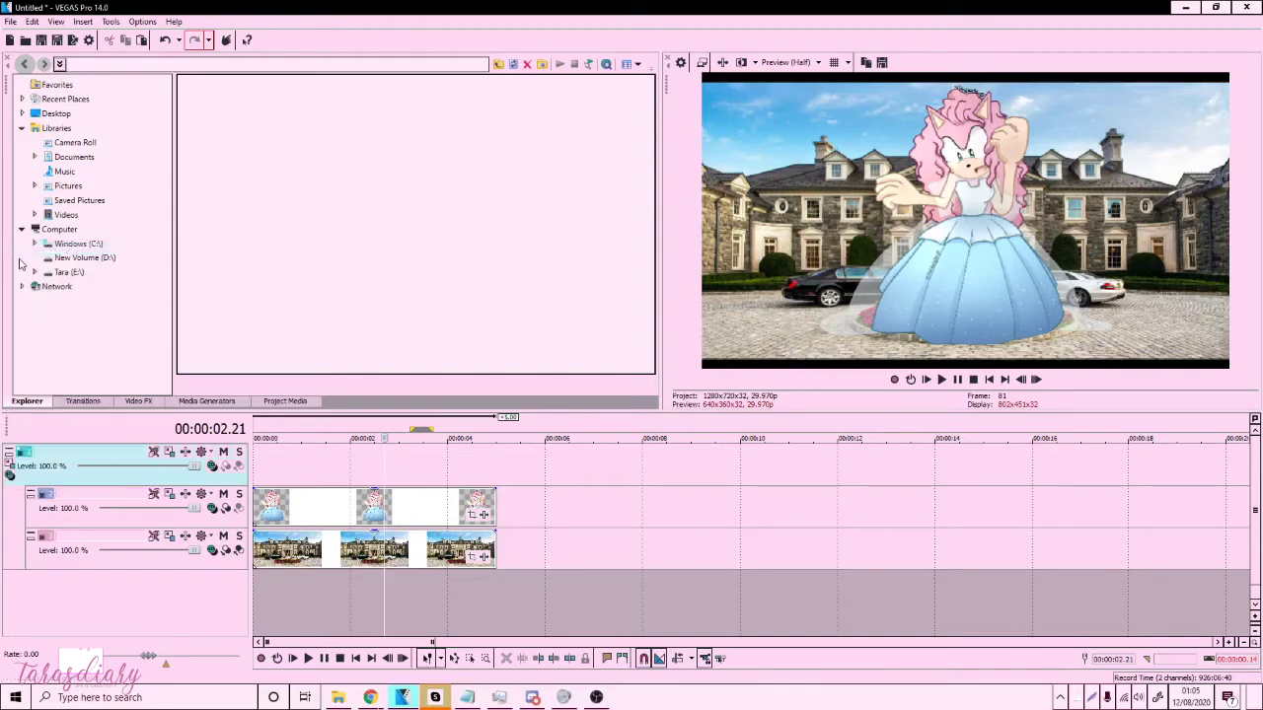
pyautogui.click(168, 537)
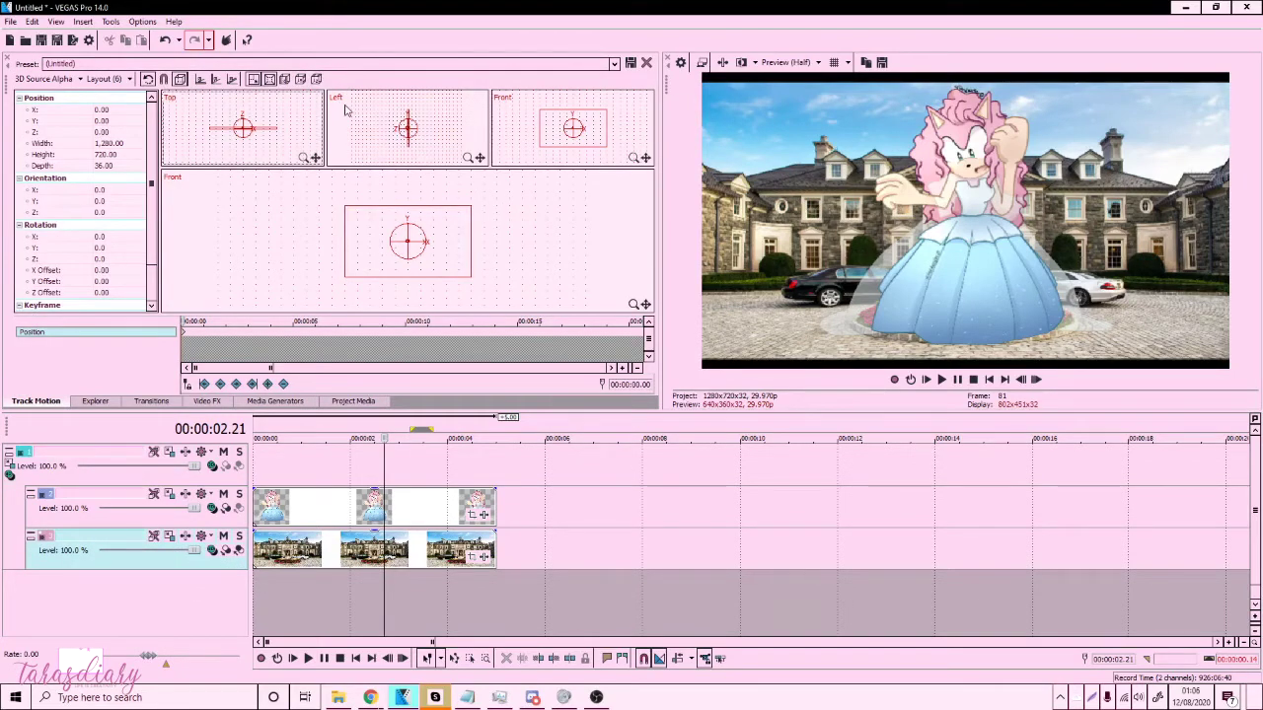
pyautogui.moveTo(362, 120); pyautogui.dragTo(356, 119)
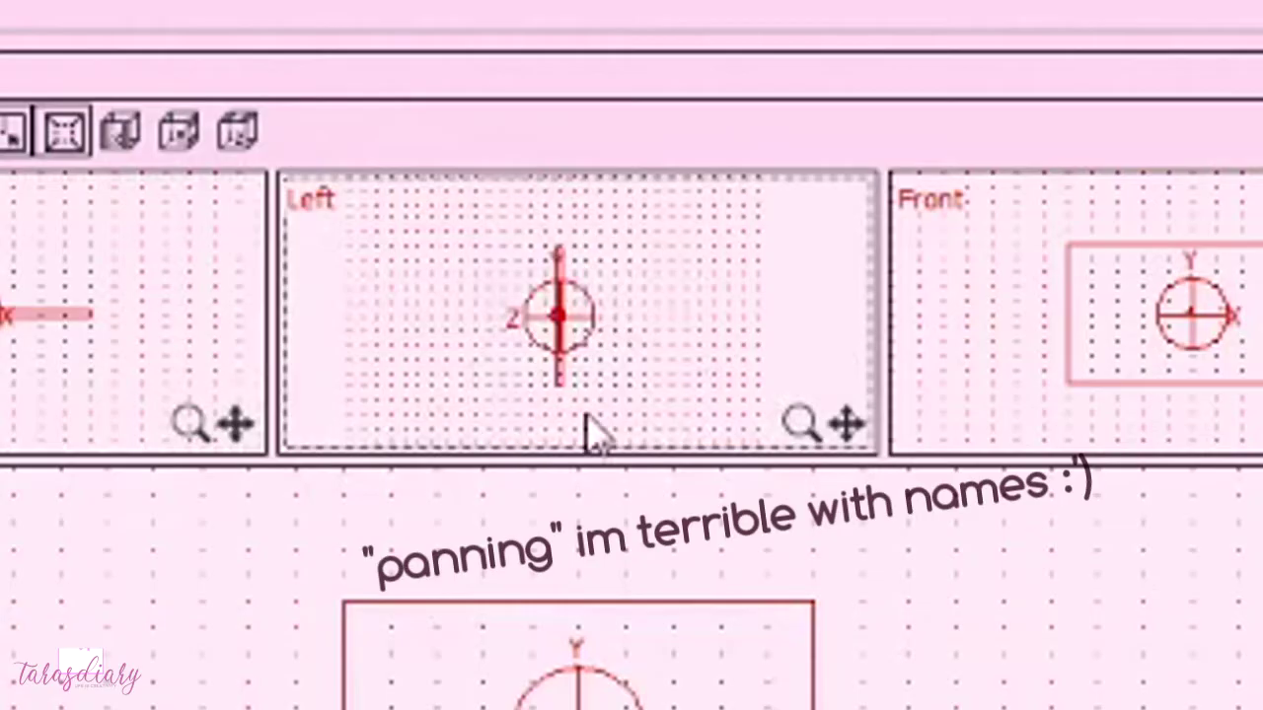
pyautogui.moveTo(646, 370); pyautogui.dragTo(677, 423)
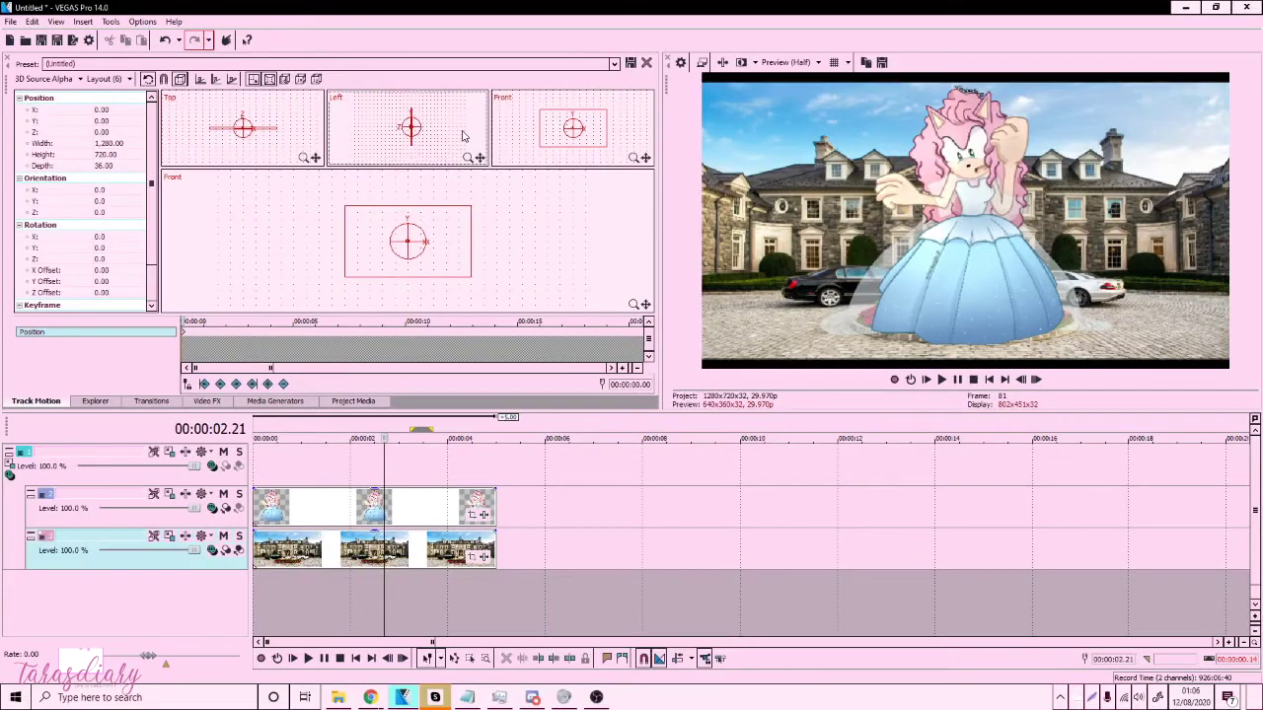
pyautogui.press('Left')
pyautogui.press('Left')
pyautogui.press('Left')
pyautogui.press('Left')
pyautogui.press('Left')
pyautogui.press('Left')
pyautogui.press('Left')
pyautogui.press('Left')
pyautogui.press('Left')
pyautogui.press('Left')
pyautogui.press('Left')
pyautogui.press('Left')
pyautogui.press('Left')
pyautogui.press('Left')
pyautogui.press('Left')
pyautogui.press('Left')
pyautogui.press('Left')
pyautogui.press('Left')
pyautogui.press('Left')
pyautogui.press('Left')
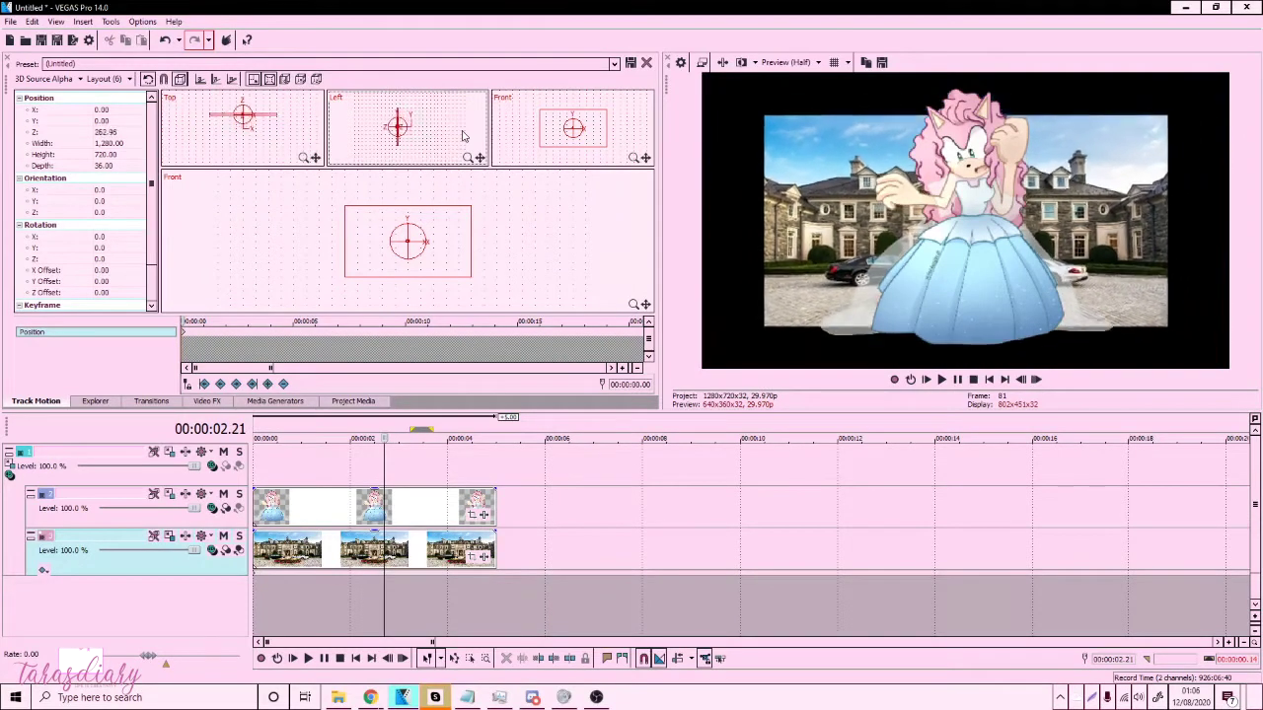
pyautogui.press('Left')
pyautogui.press('Left')
pyautogui.press('Left')
pyautogui.press('Left')
pyautogui.press('Left')
pyautogui.press('Left')
pyautogui.press('Left')
pyautogui.press('Left')
pyautogui.press('Left')
pyautogui.press('Left')
pyautogui.press('Left')
pyautogui.press('Left')
pyautogui.press('Left')
pyautogui.press('Right')
pyautogui.press('Left')
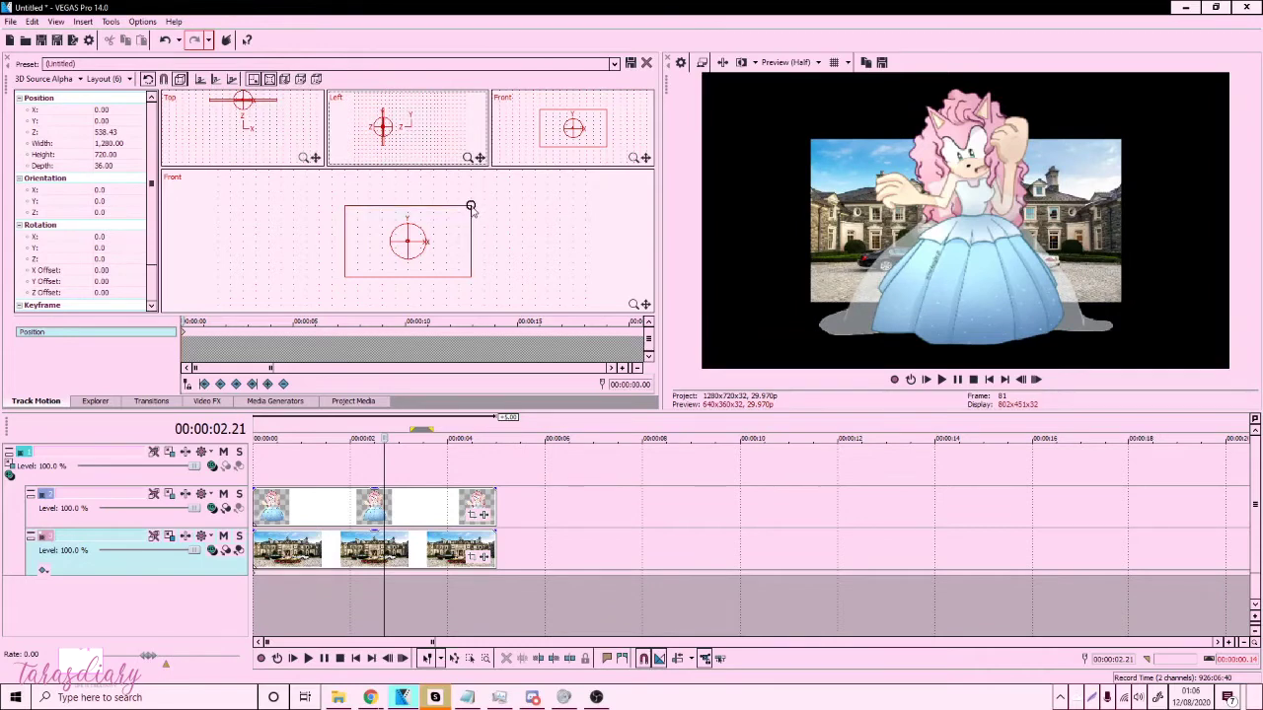
pyautogui.moveTo(470, 207); pyautogui.dragTo(532, 195)
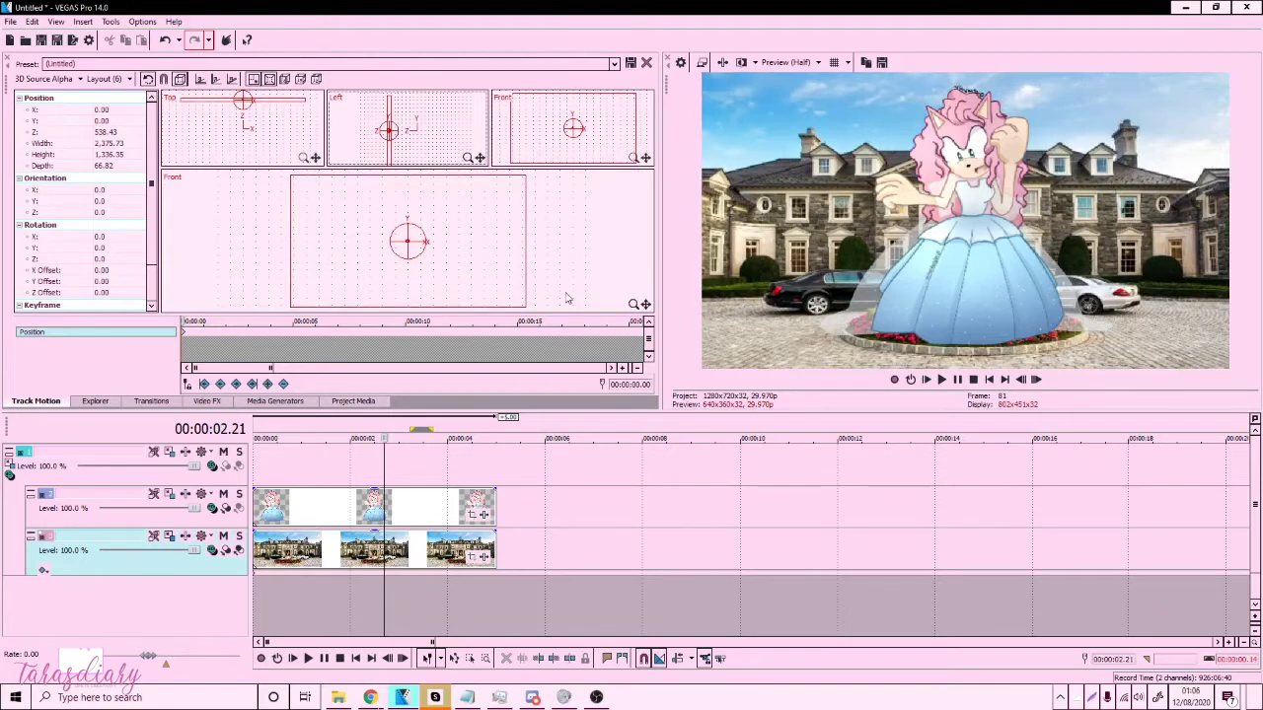
# Try enlarging the whole scene to about 1,392 through the parent track's motion, and undo the change.
pyautogui.click(8, 457)
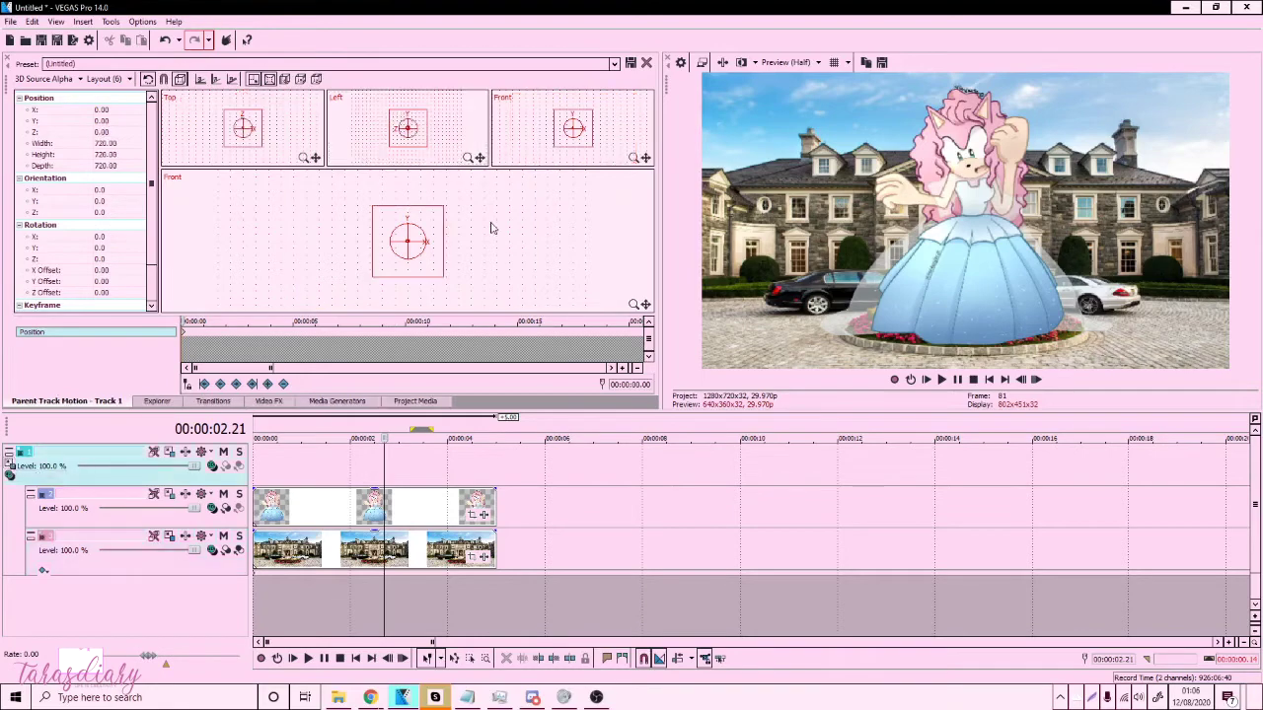
pyautogui.moveTo(443, 207); pyautogui.dragTo(498, 223)
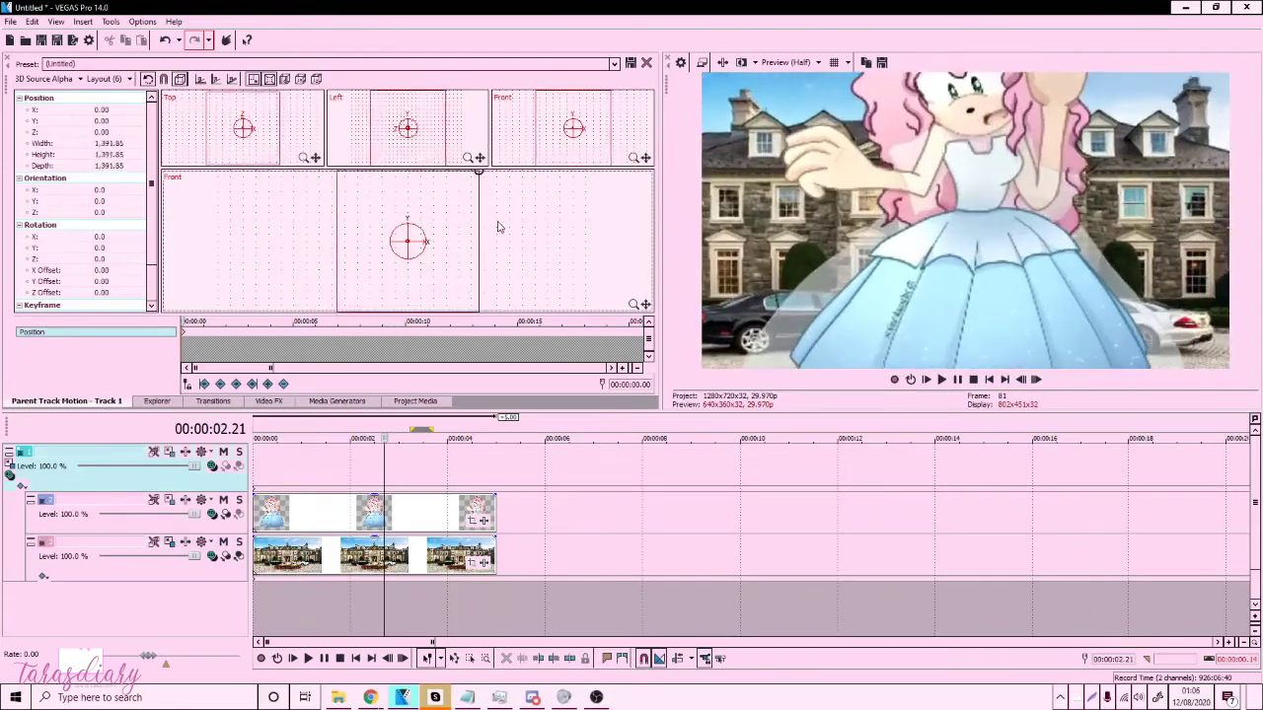
pyautogui.hotkey('ctrl', 'z')
pyautogui.moveTo(424, 246)
pyautogui.mouseDown()
pyautogui.moveTo(443, 231)
pyautogui.moveTo(400, 246)
pyautogui.moveTo(440, 233)
pyautogui.moveTo(427, 239)
pyautogui.mouseUp()
pyautogui.hotkey('ctrl', 'z')
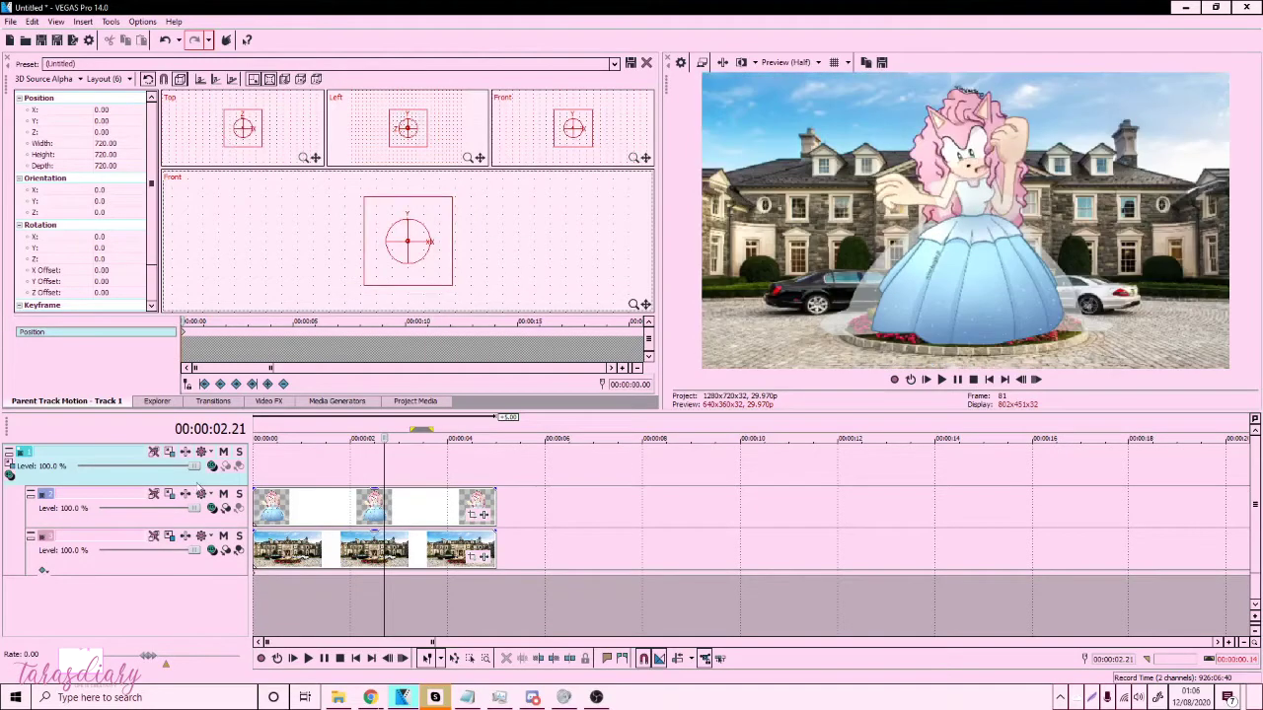
# Try enlarging the render and mansion together to about 1,305 through the parent track's motion.
pyautogui.click(169, 494)
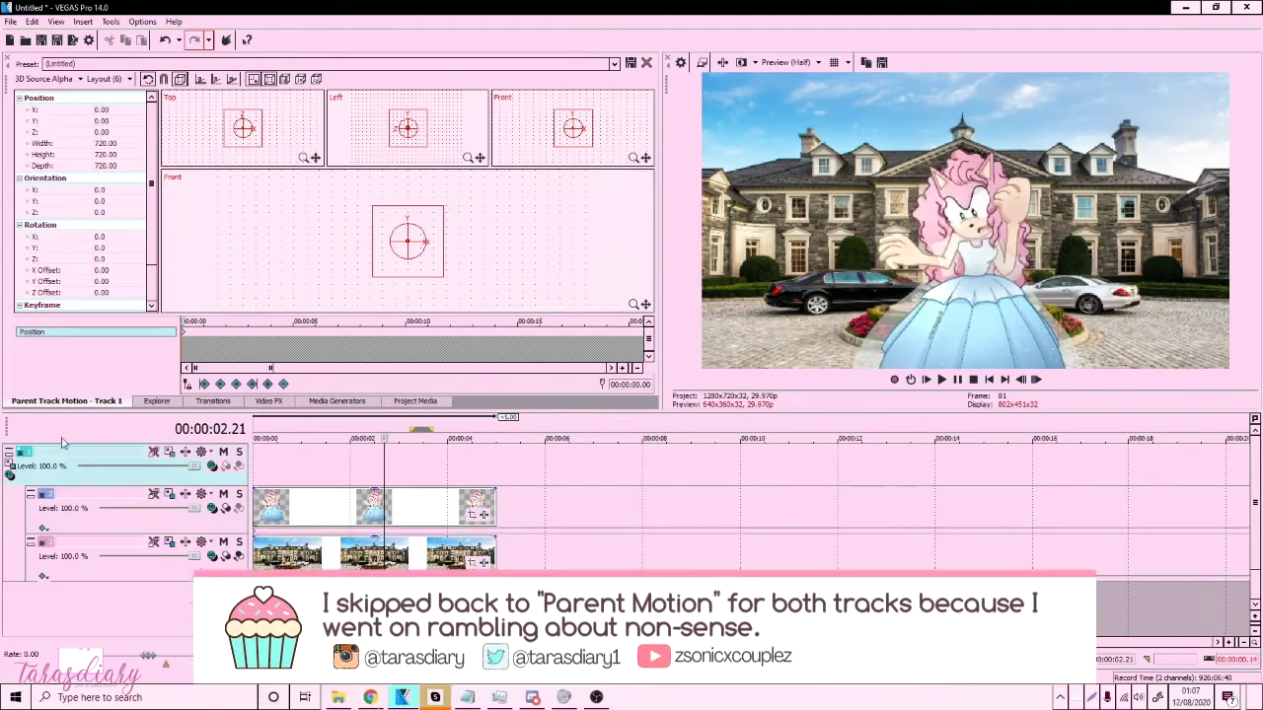
pyautogui.moveTo(444, 214); pyautogui.dragTo(473, 178)
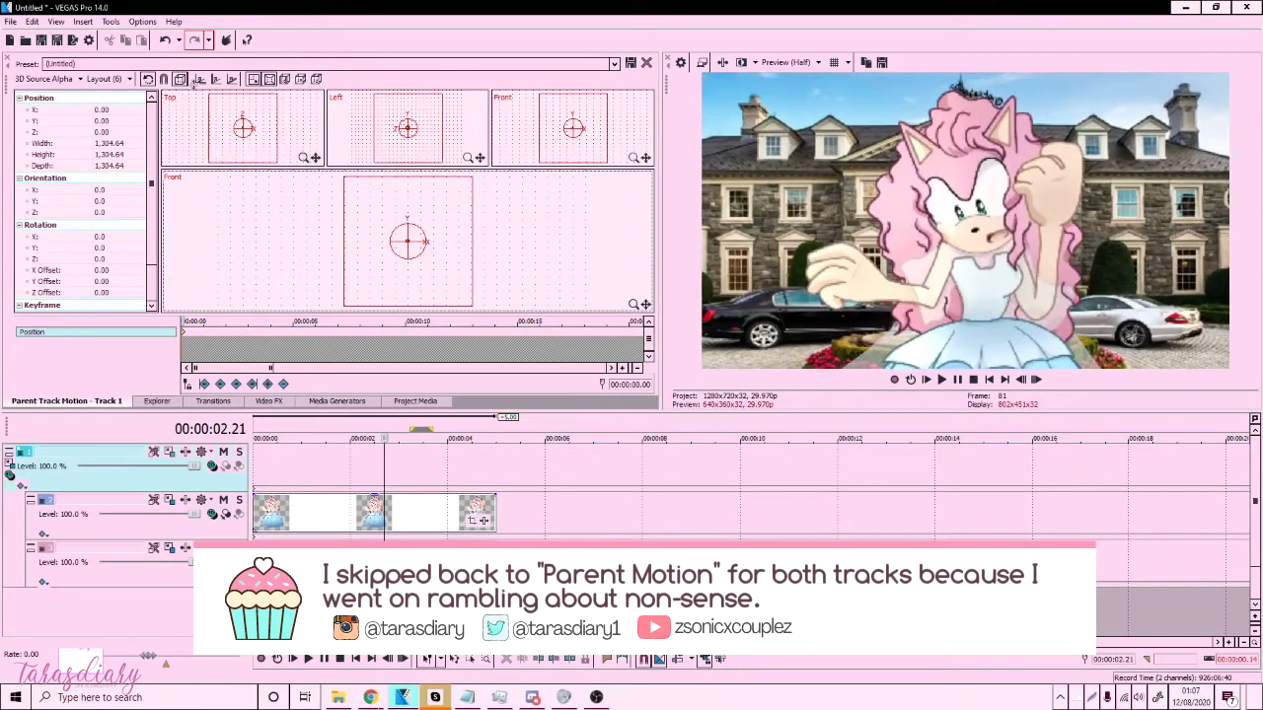
pyautogui.moveTo(446, 228); pyautogui.dragTo(478, 221)
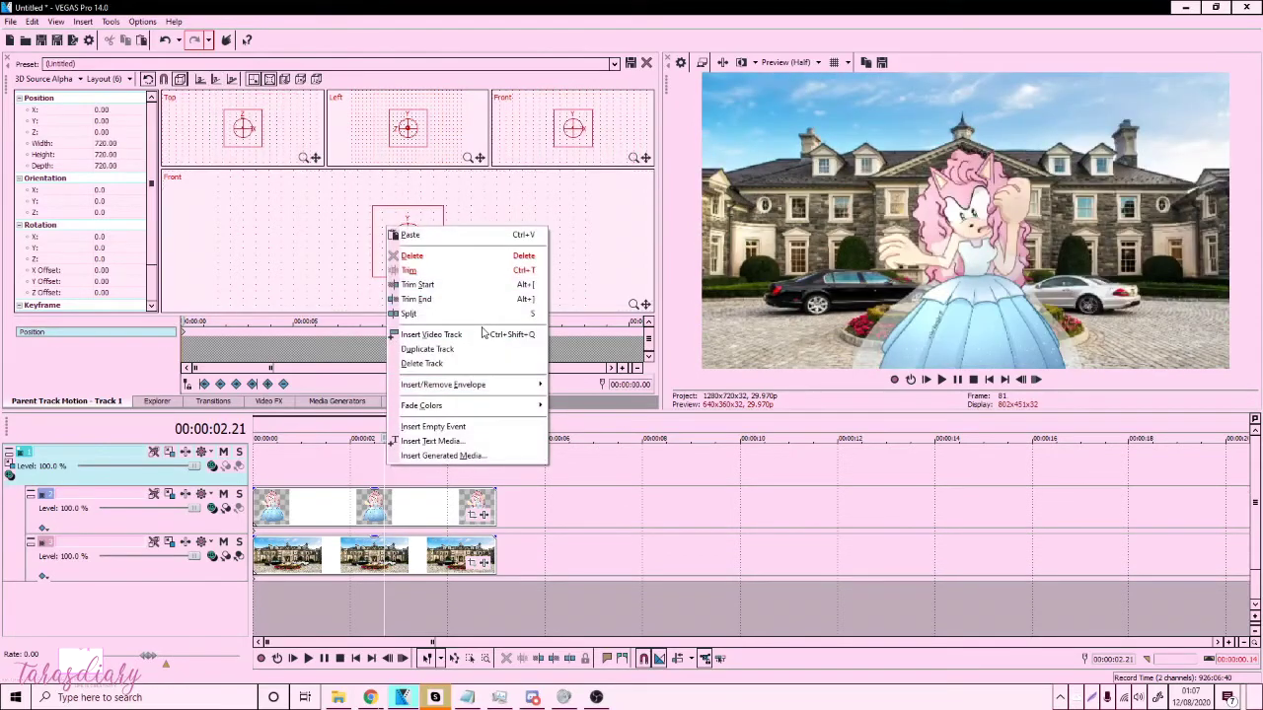
# Insert a new video track above the scene and delete the old parent track and the character render's track.
pyautogui.click(484, 333)
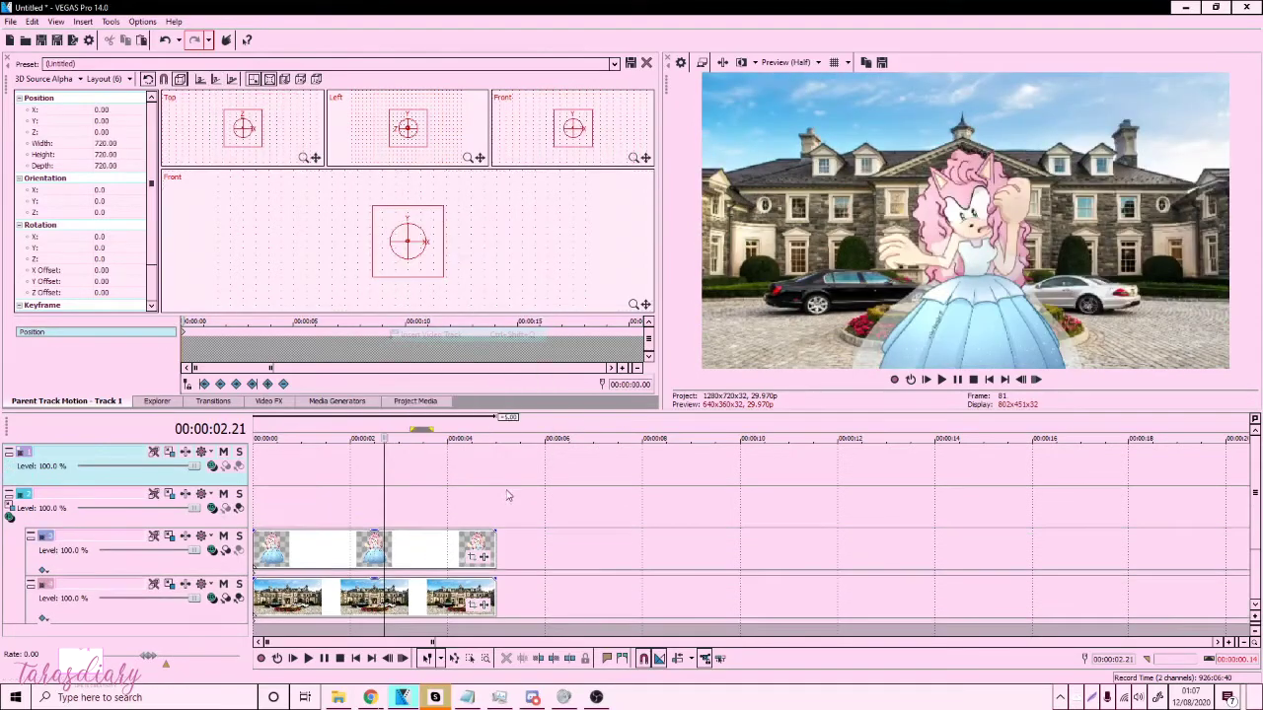
pyautogui.rightClick(508, 493)
pyautogui.click(550, 412)
pyautogui.rightClick(545, 513)
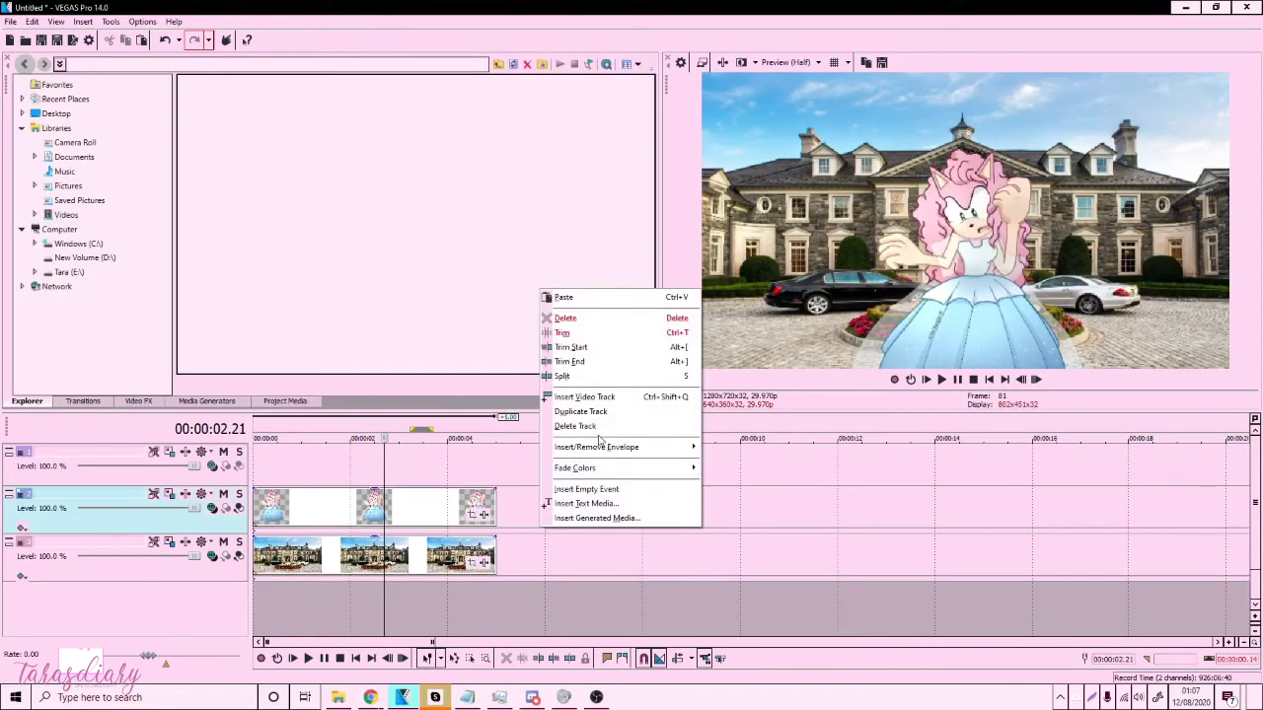
pyautogui.click(575, 426)
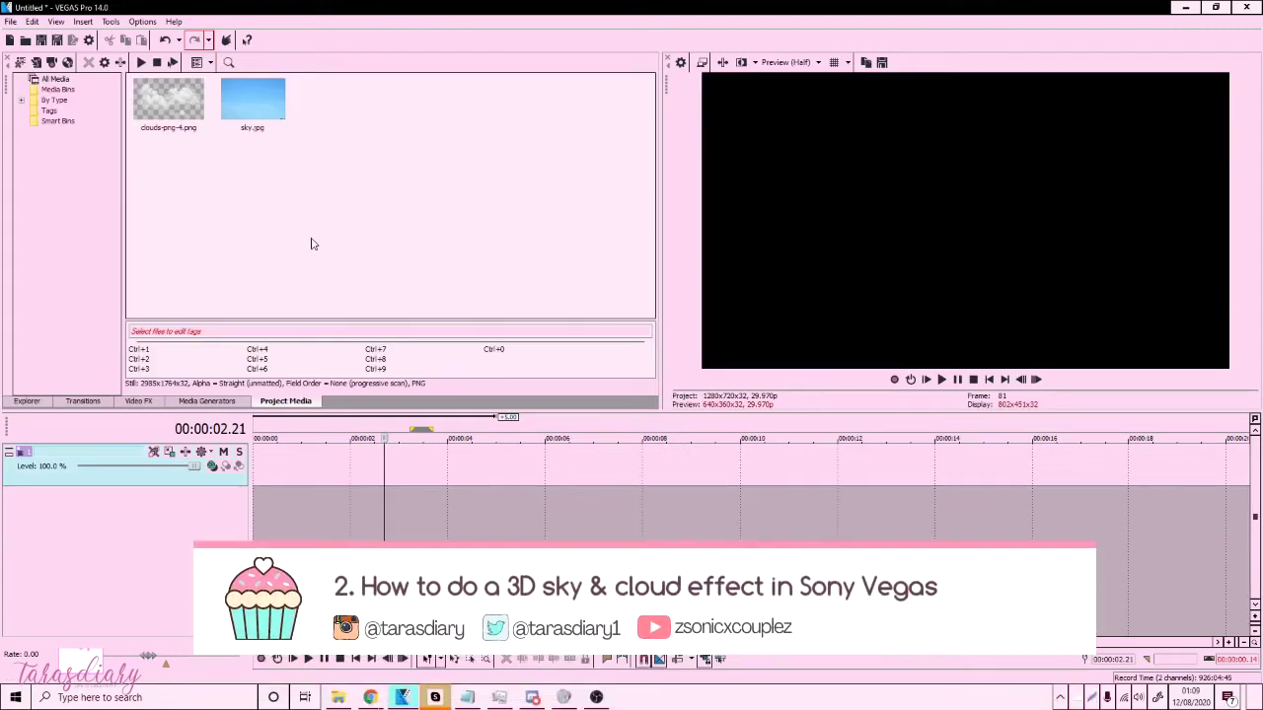
# Place sky.jpg and clouds-png-4.png on separate tracks, clouds above sky, and make both children of the empty top track.
pyautogui.moveTo(263, 116); pyautogui.dragTo(252, 516)
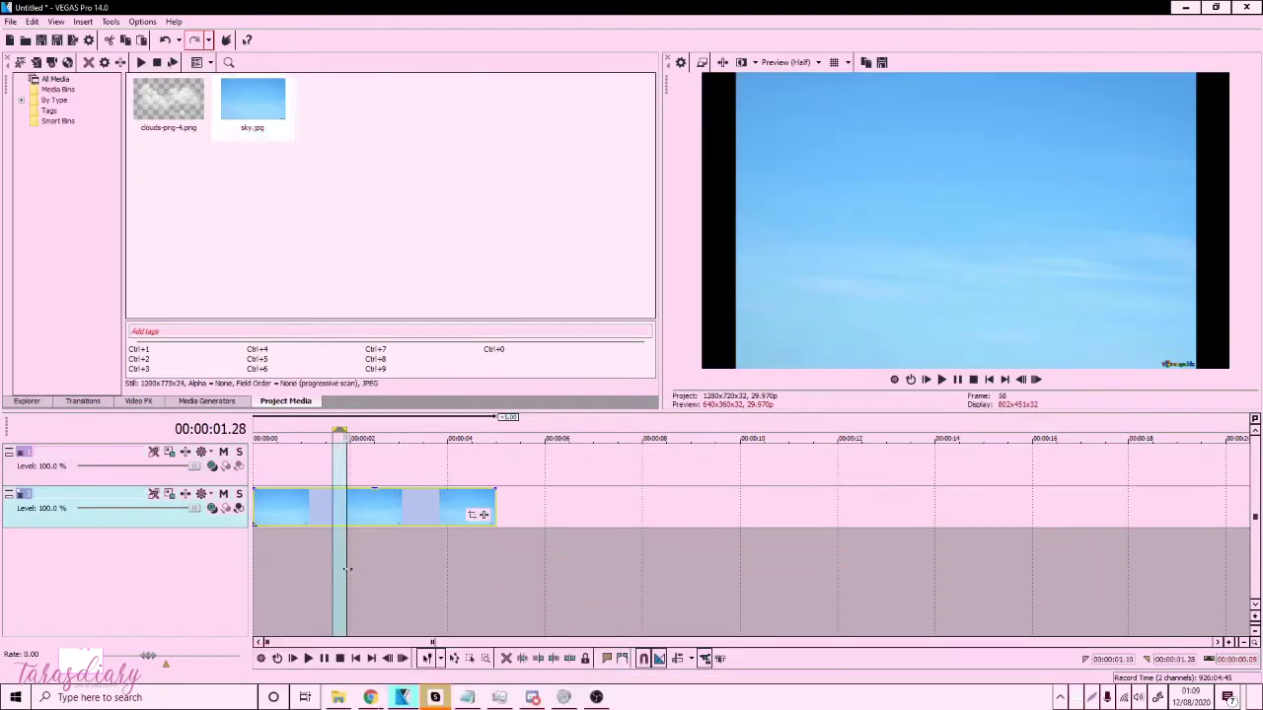
pyautogui.rightClick(526, 519)
pyautogui.click(577, 394)
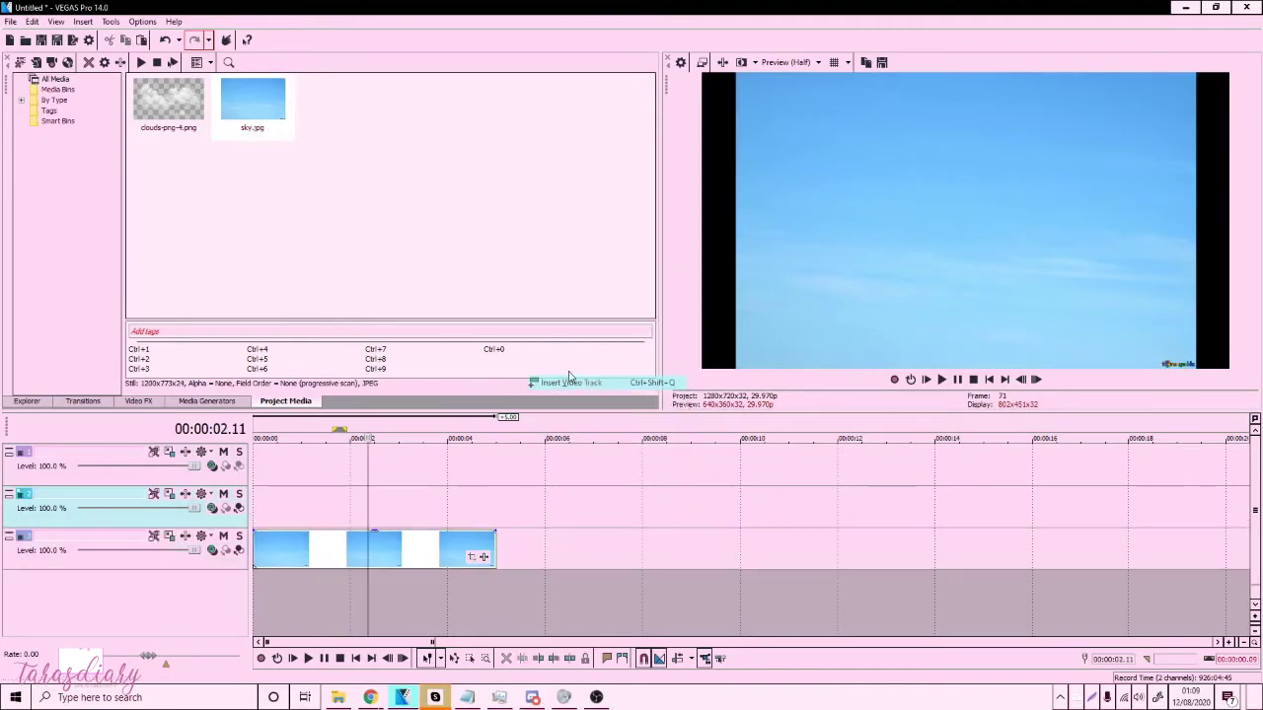
pyautogui.moveTo(189, 108); pyautogui.dragTo(280, 523)
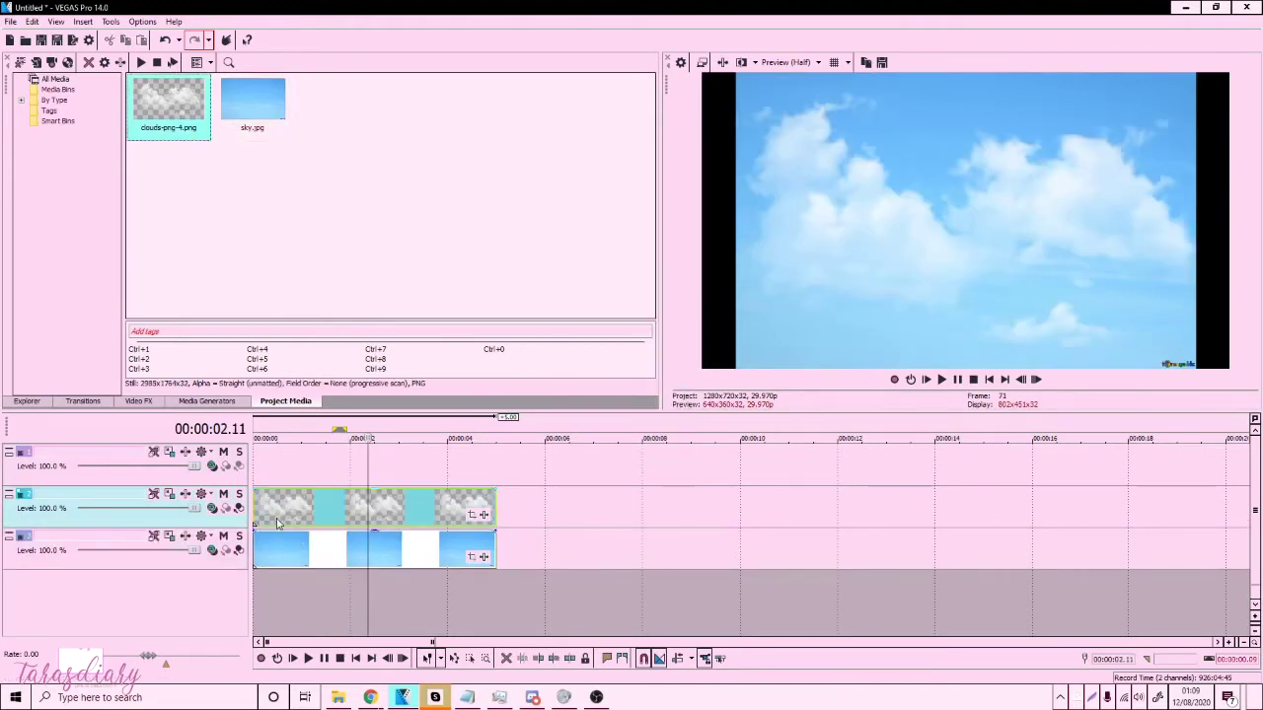
pyautogui.click(238, 551)
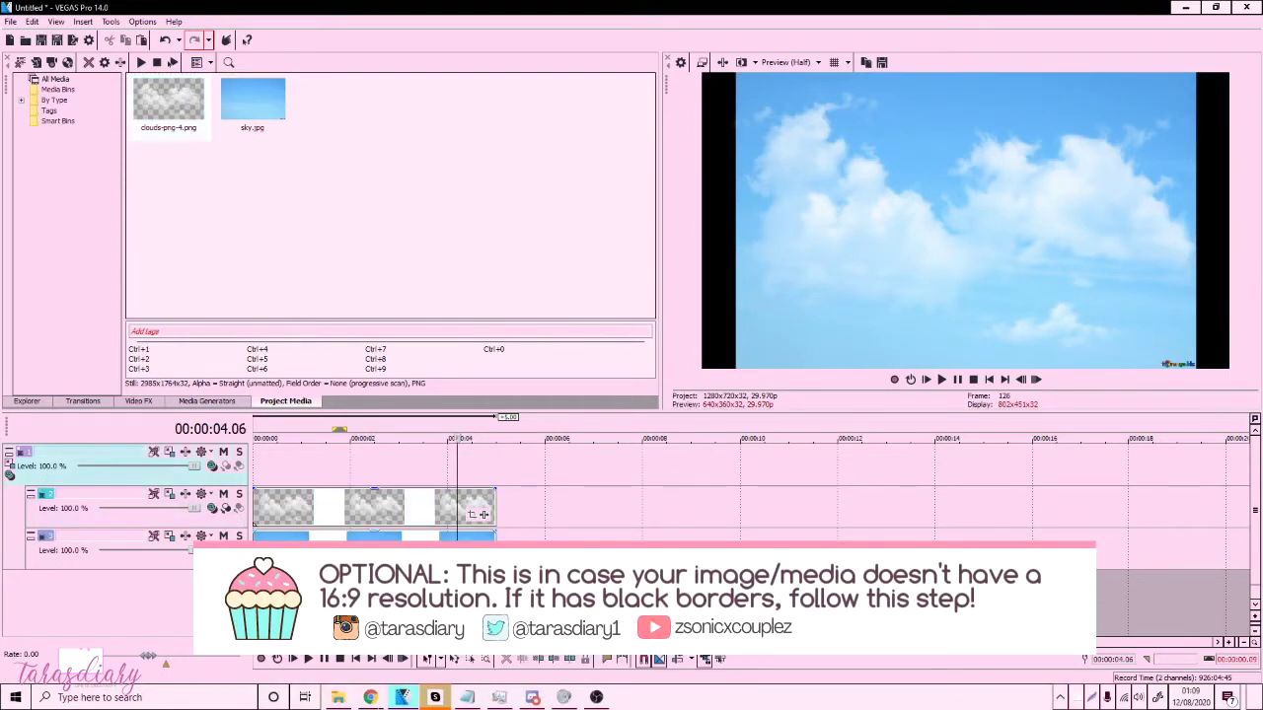
# Crop the sky image to match the output aspect ratio.
pyautogui.click(483, 514)
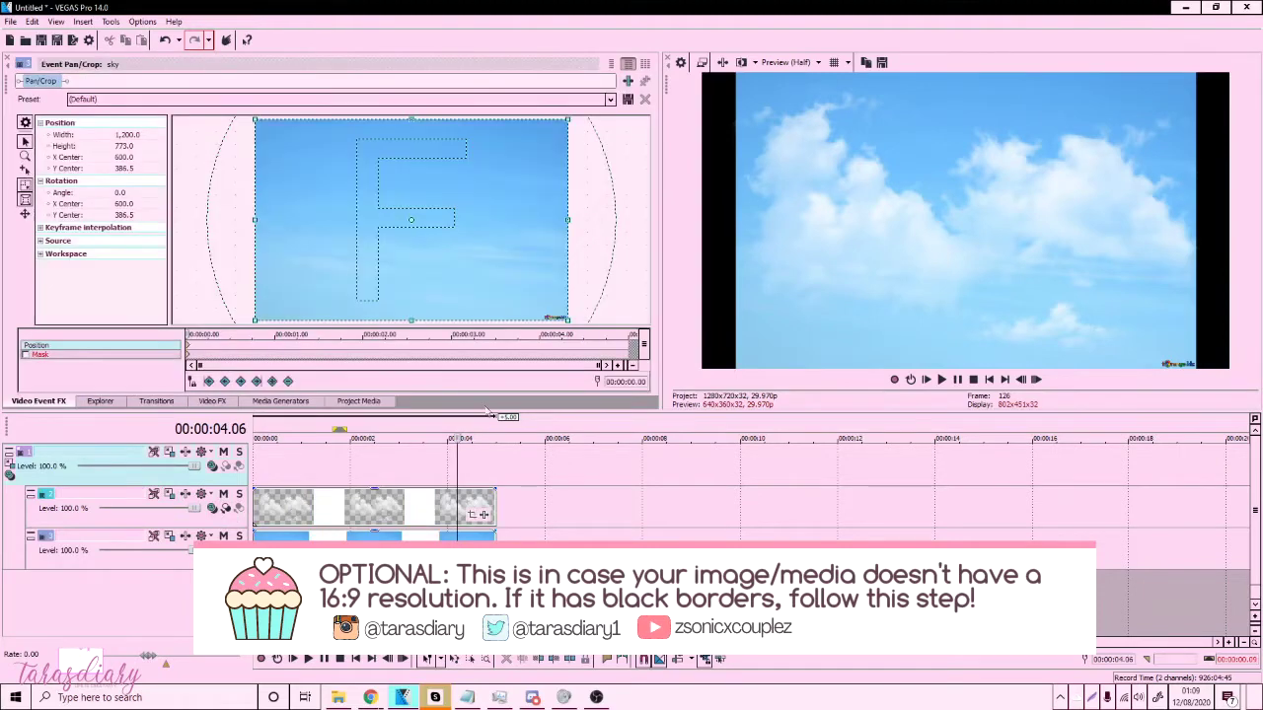
pyautogui.rightClick(474, 243)
pyautogui.click(576, 334)
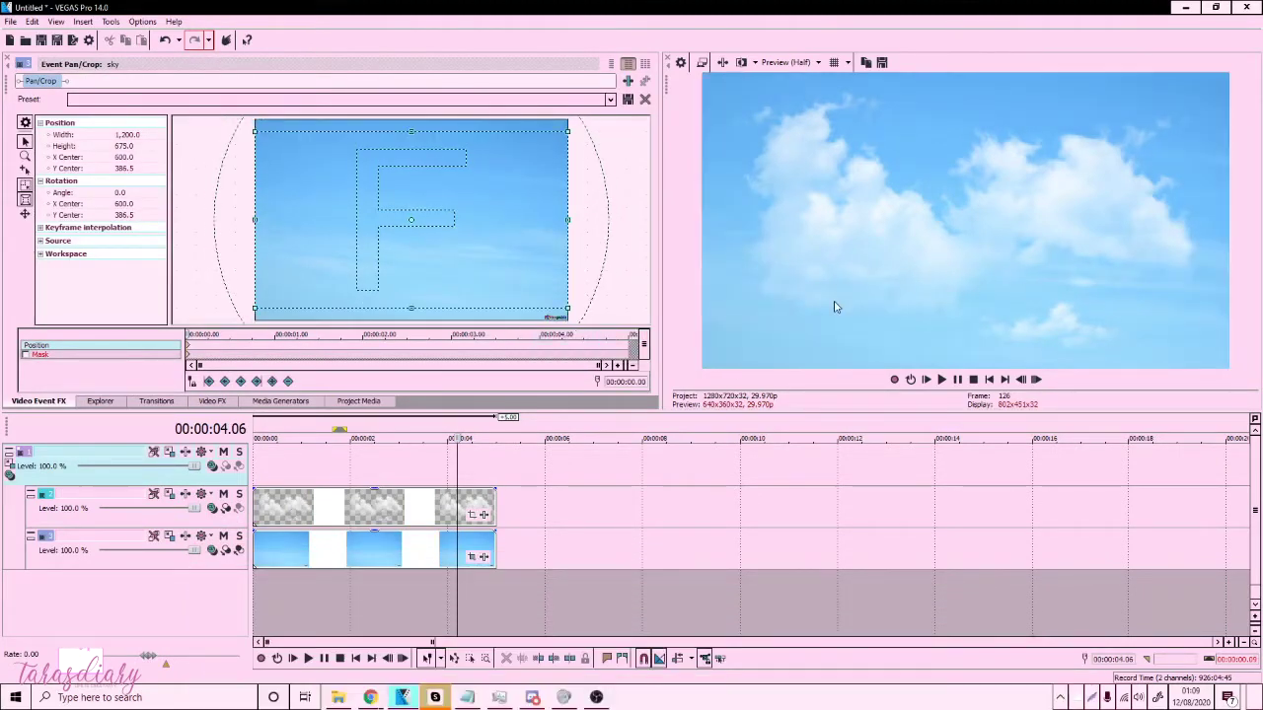
# Set the compositing mode of the sky, cloud and parent tracks to 3D Source Alpha.
pyautogui.click(211, 550)
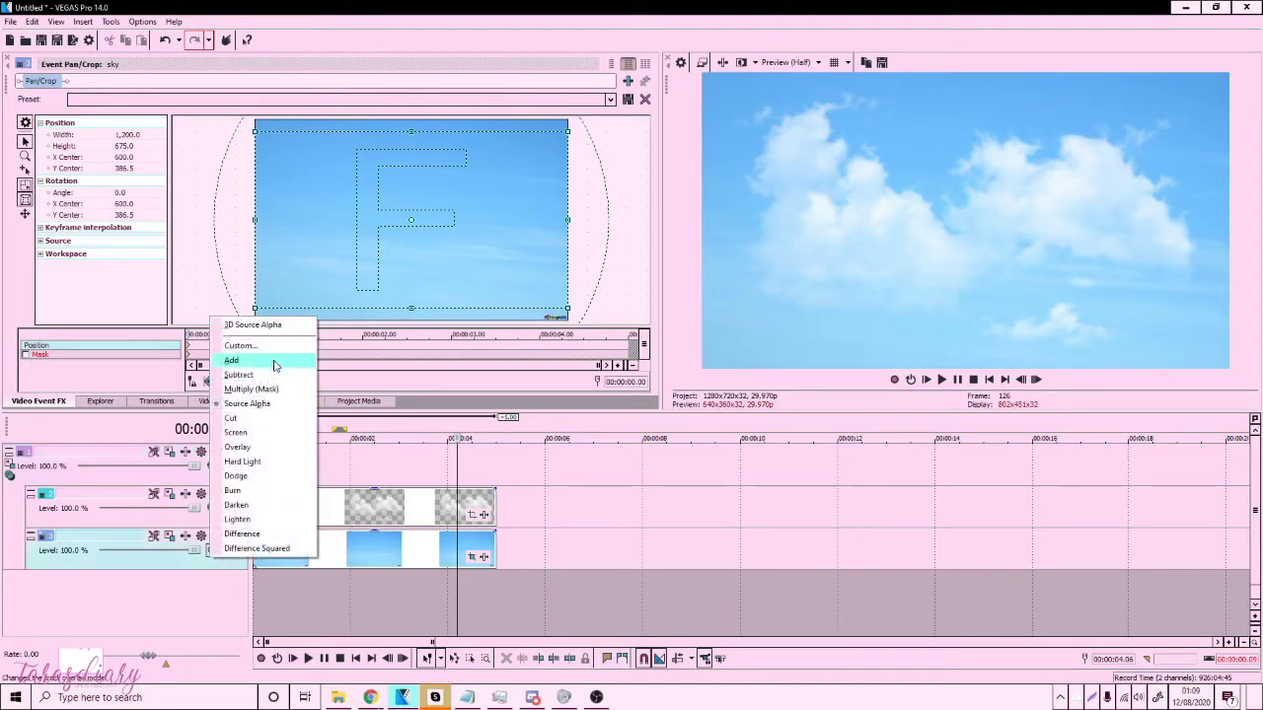
pyautogui.click(241, 324)
pyautogui.click(211, 507)
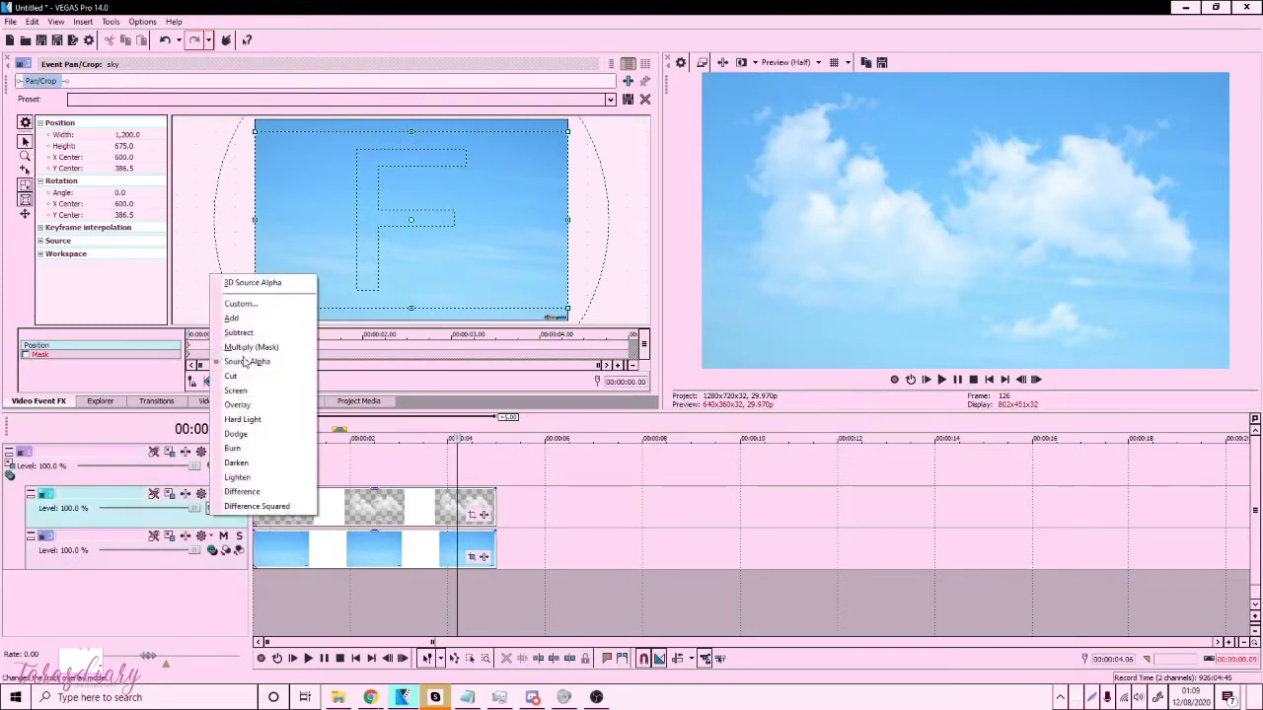
pyautogui.click(242, 283)
pyautogui.click(211, 468)
pyautogui.click(268, 242)
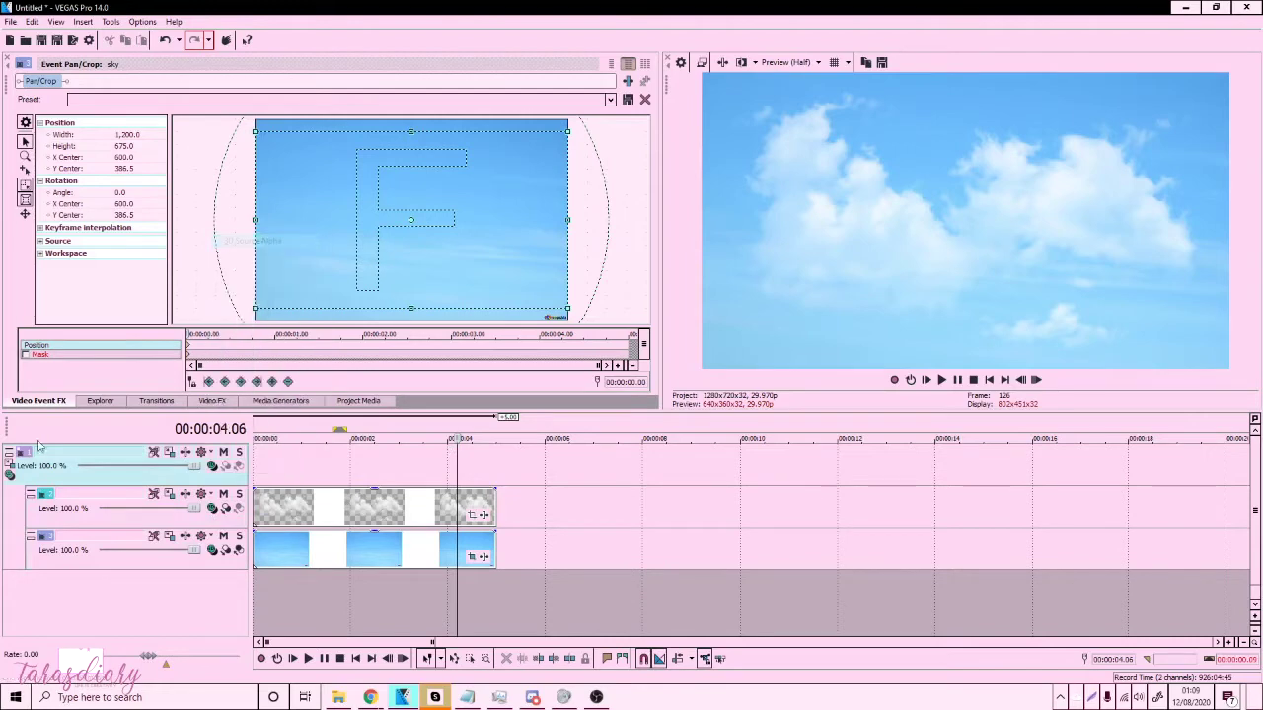
pyautogui.click(8, 477)
pyautogui.click(89, 248)
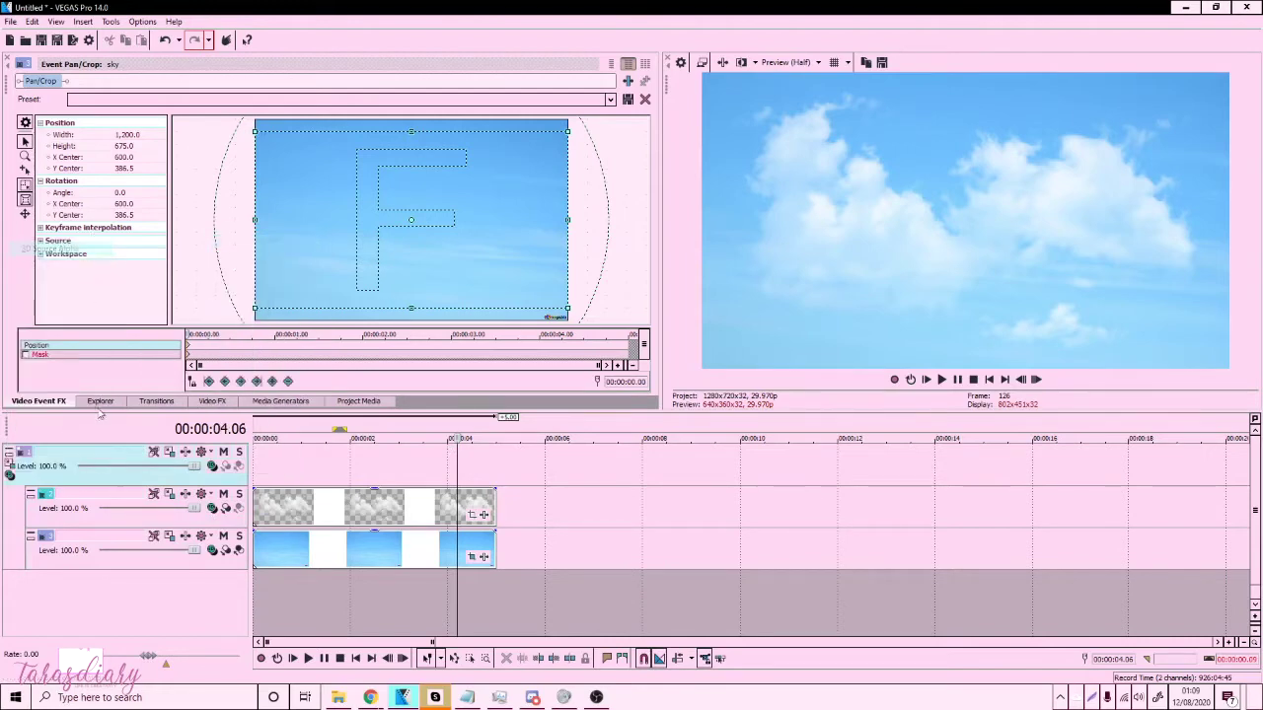
# In the sky track's Track Motion, push the sky back in depth and enlarge it to fill the frame.
pyautogui.click(170, 538)
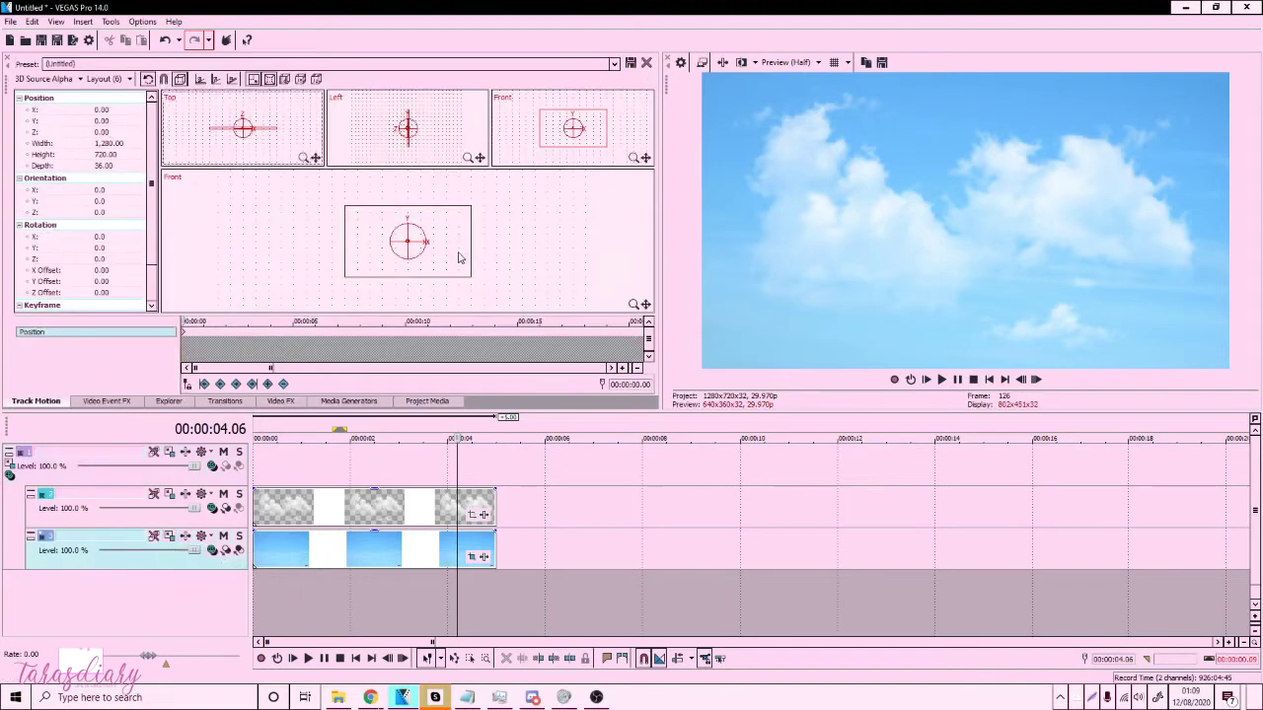
pyautogui.click(427, 139)
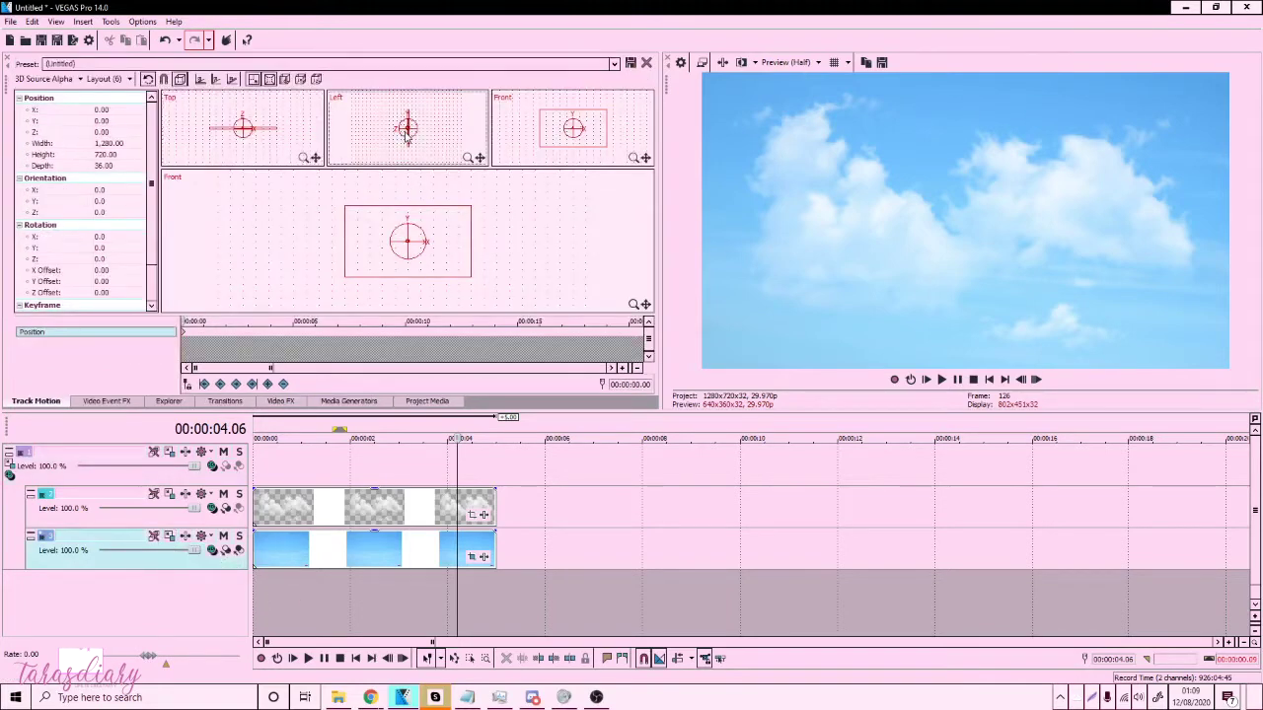
pyautogui.press('Left')
pyautogui.press('Left')
pyautogui.press('Left')
pyautogui.press('Left')
pyautogui.press('Left')
pyautogui.press('Left')
pyautogui.press('Left')
pyautogui.press('Left')
pyautogui.press('Left')
pyautogui.press('Left')
pyautogui.press('Left')
pyautogui.press('Left')
pyautogui.press('Left')
pyautogui.press('Left')
pyautogui.press('Left')
pyautogui.press('Left')
pyautogui.moveTo(423, 139); pyautogui.dragTo(392, 119)
pyautogui.moveTo(470, 207); pyautogui.dragTo(520, 179)
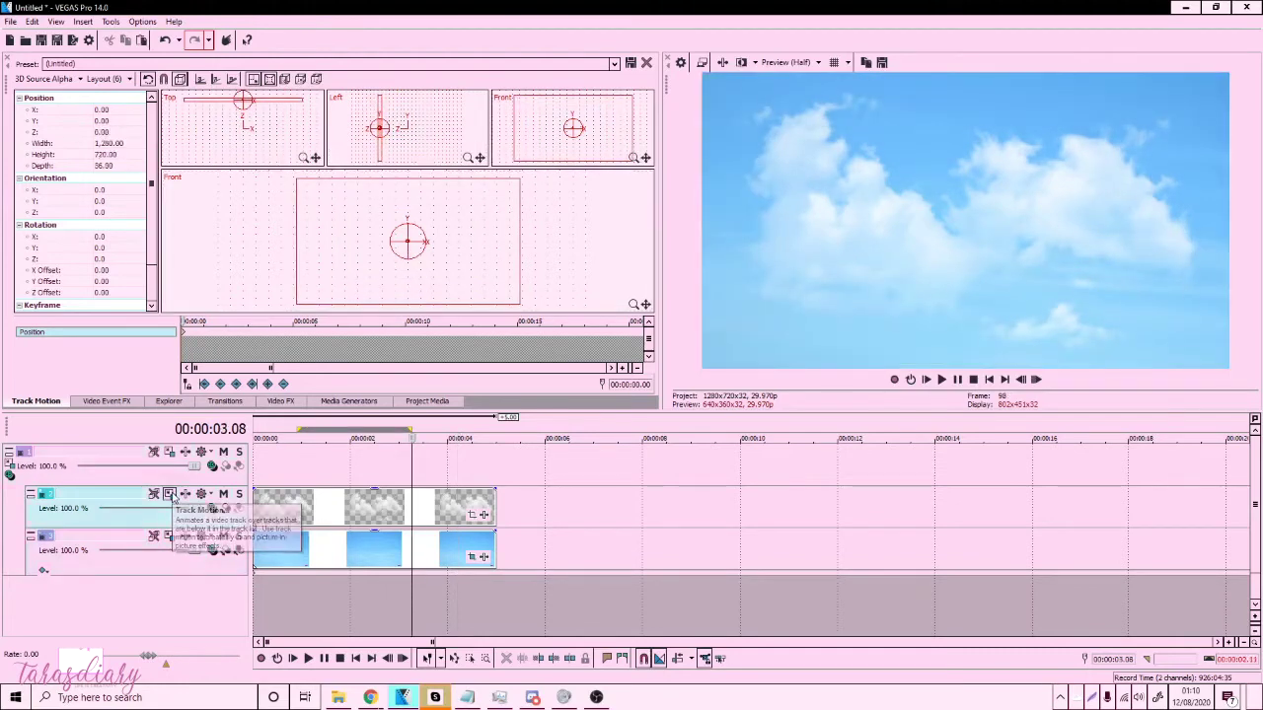
# In the cloud track's Track Motion, shrink the clouds to about 485 by 273 and move them to X -364.98, Y 172.53.
pyautogui.click(169, 493)
pyautogui.moveTo(471, 207); pyautogui.dragTo(388, 224)
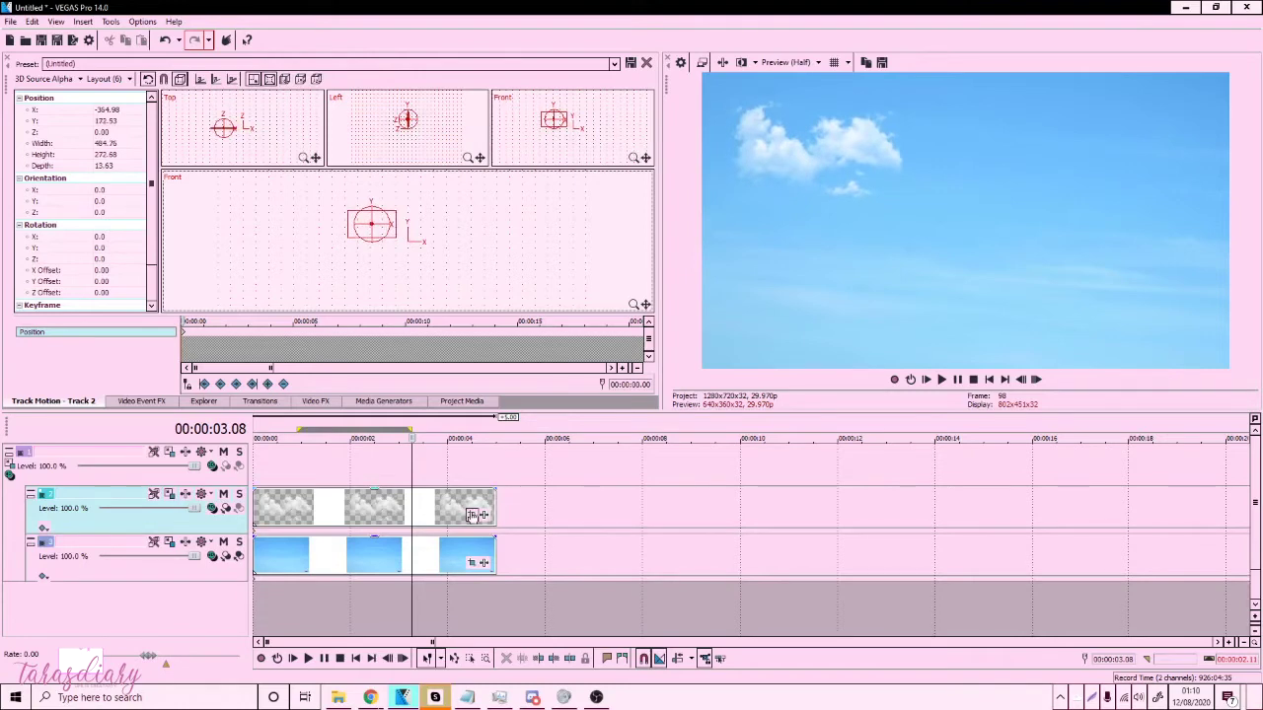
# In the cloud event's Pan/Crop, widen the frame to 3,502 by 2,069.5 and animate X Center from 1,597.8 to 1,492.5 at 5 seconds.
pyautogui.click(472, 515)
pyautogui.scroll(-3, 456, 240)
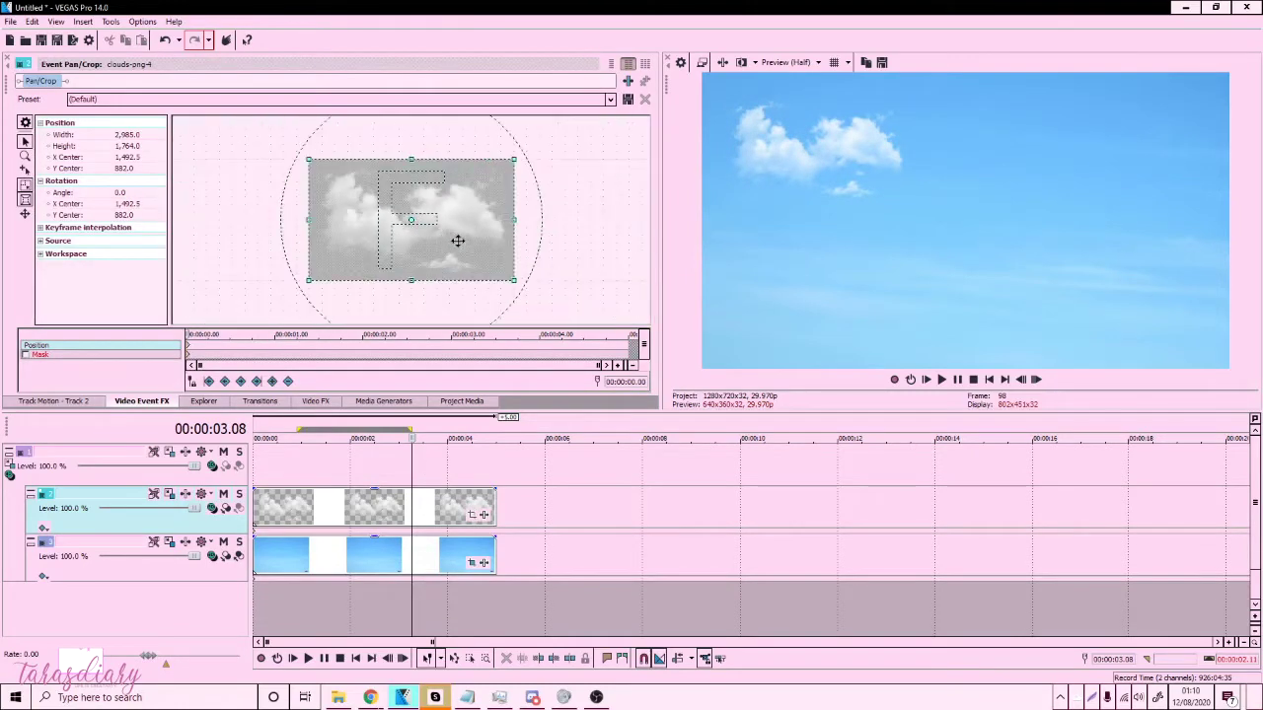
pyautogui.moveTo(516, 219); pyautogui.dragTo(534, 216)
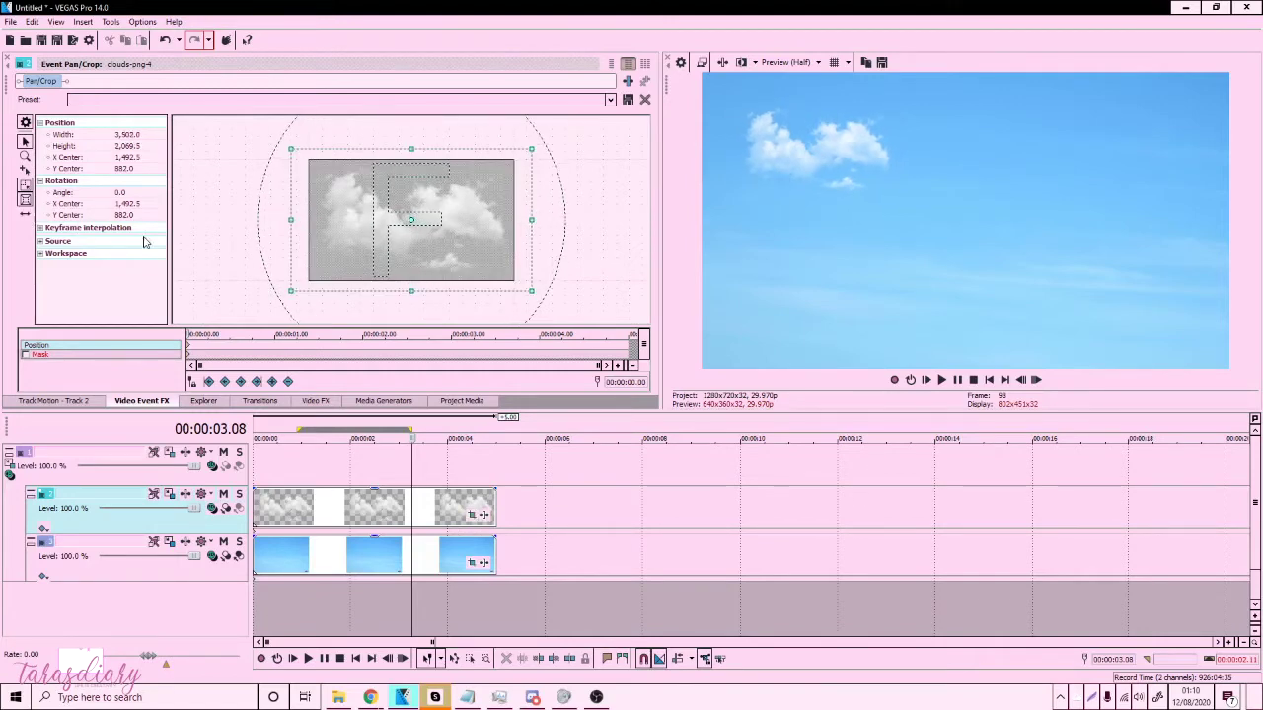
pyautogui.moveTo(376, 246); pyautogui.dragTo(384, 246)
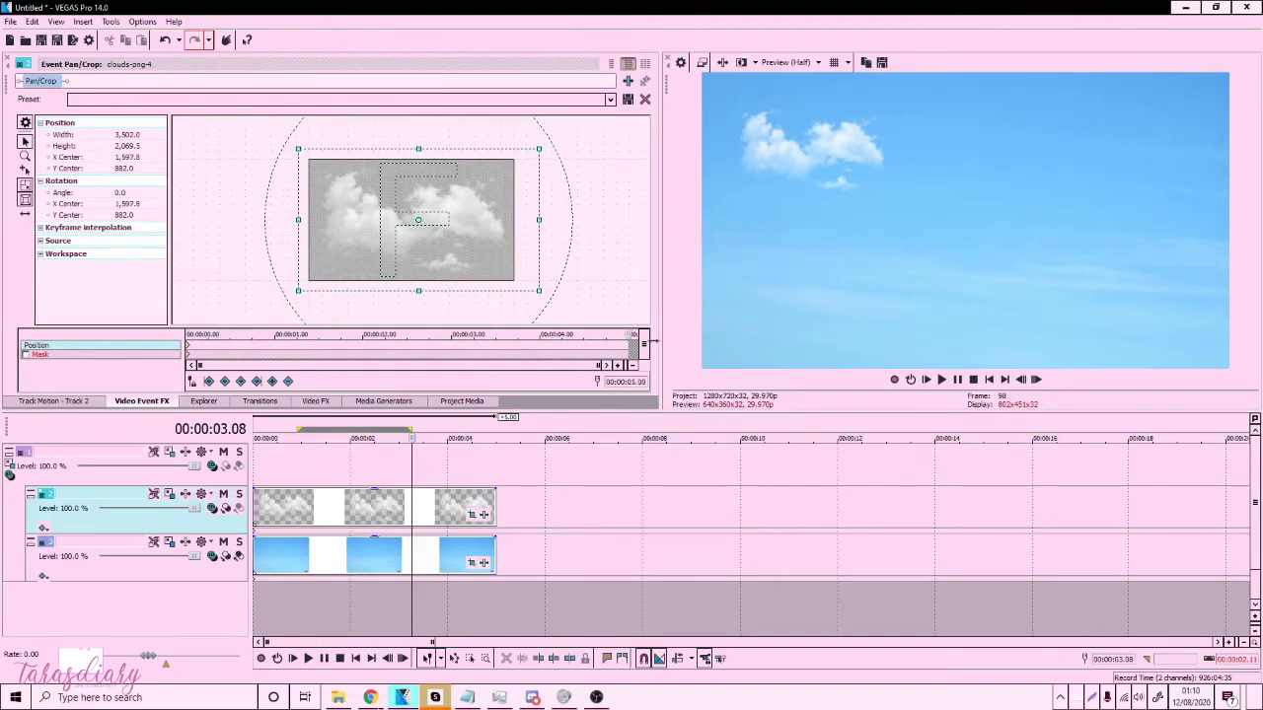
pyautogui.moveTo(504, 247); pyautogui.dragTo(498, 247)
pyautogui.moveTo(411, 594); pyautogui.dragTo(337, 612)
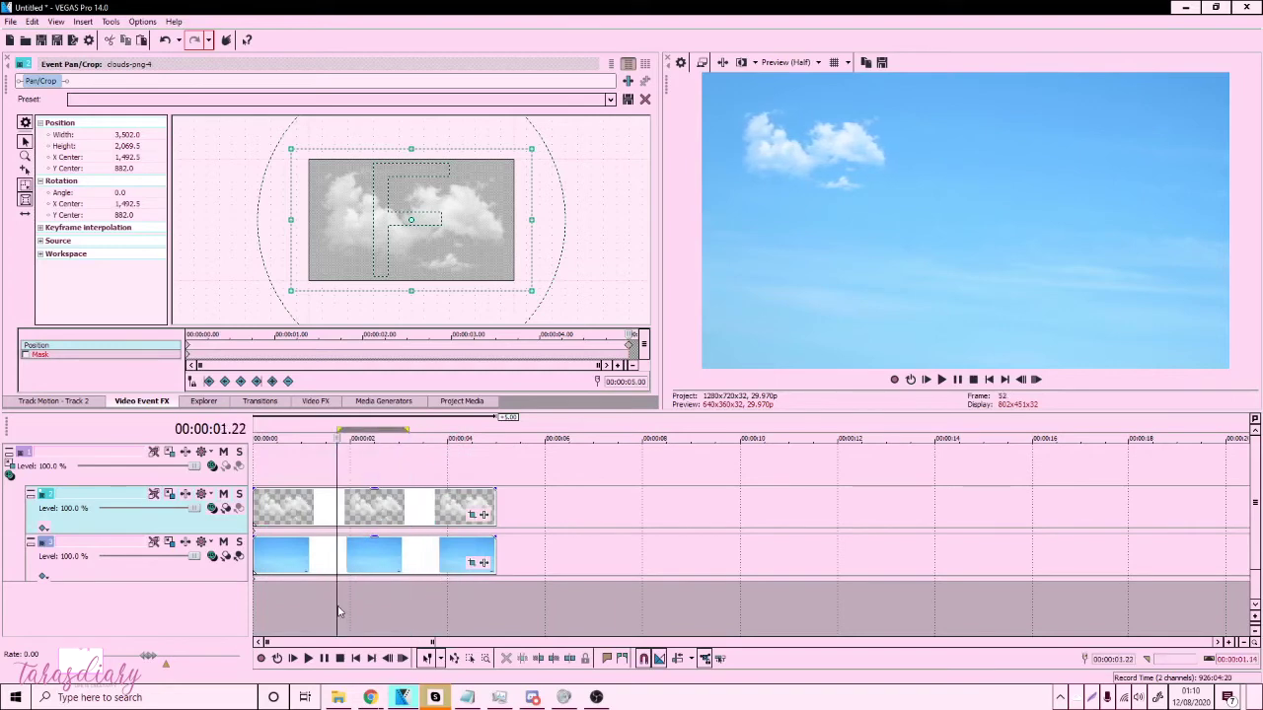
# Duplicate the cloud track and preview the drifting clouds.
pyautogui.rightClick(533, 508)
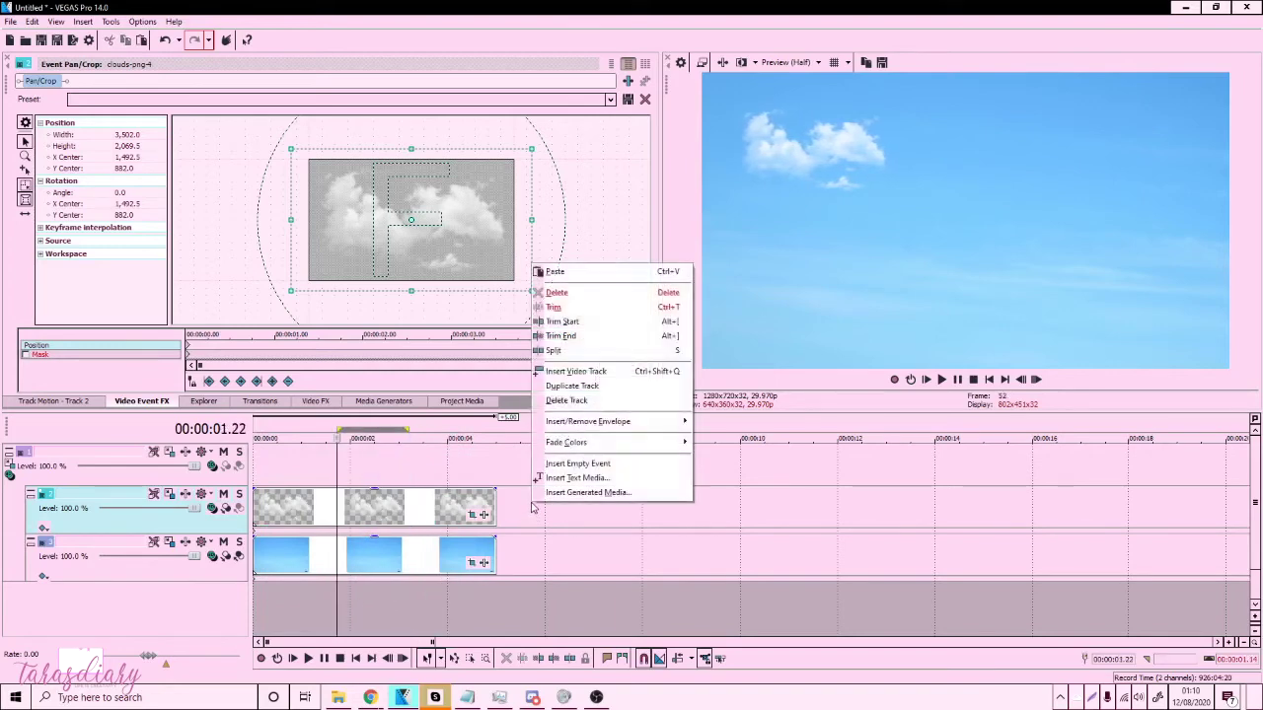
pyautogui.click(418, 509)
pyautogui.rightClick(566, 507)
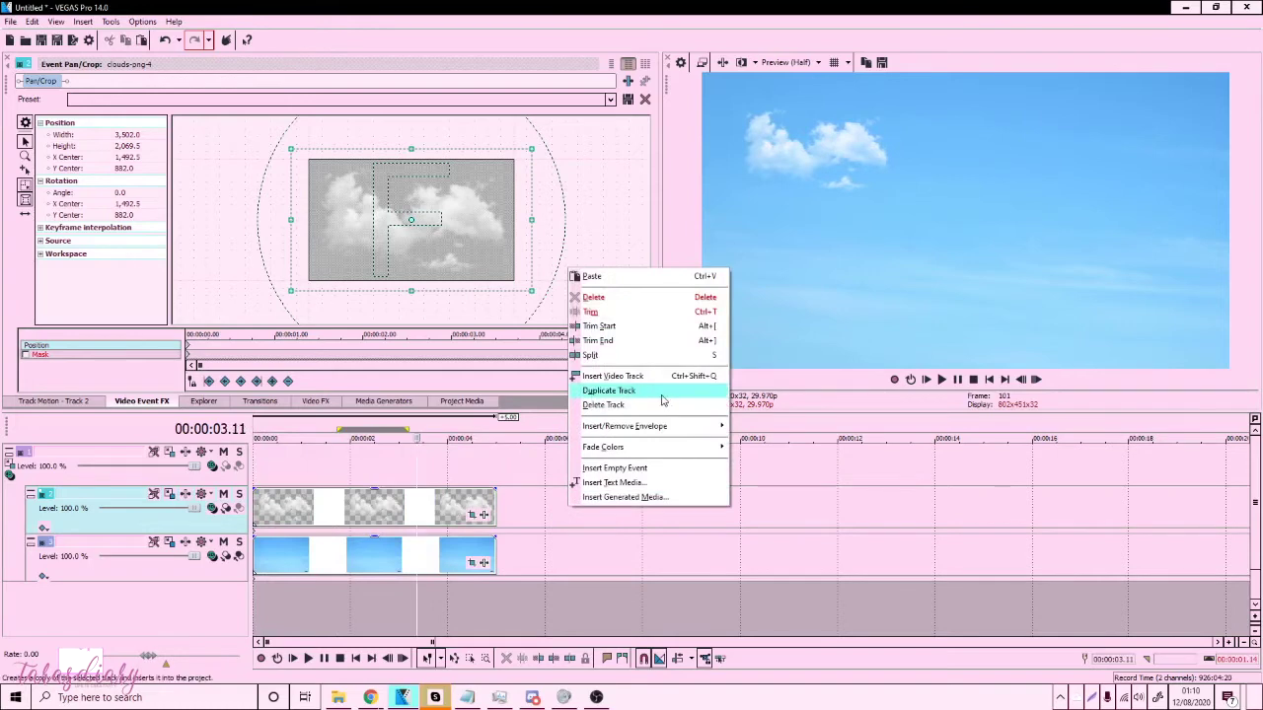
pyautogui.click(663, 400)
pyautogui.moveTo(315, 474); pyautogui.dragTo(393, 468)
pyautogui.click(392, 467)
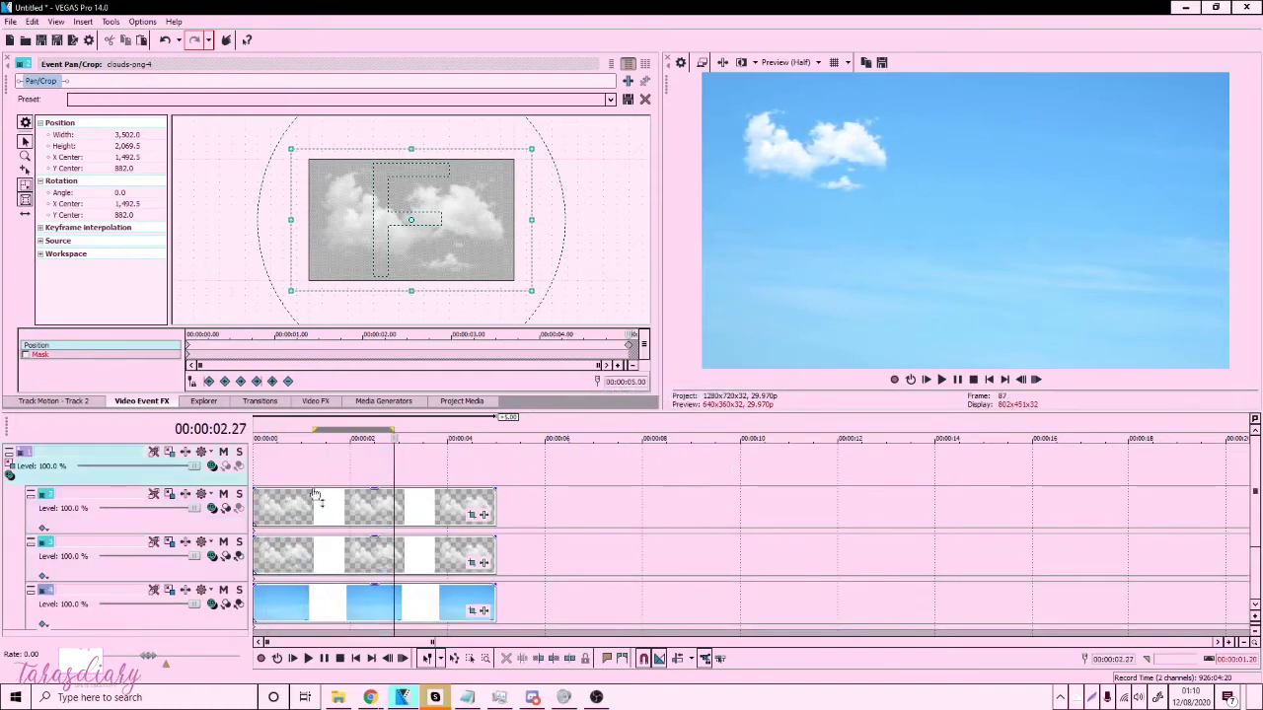
# In the upper cloud track's Track Motion, move the clouds to X -184.38, Y 22.04, Z 187.83 and flip them horizontally.
pyautogui.click(170, 495)
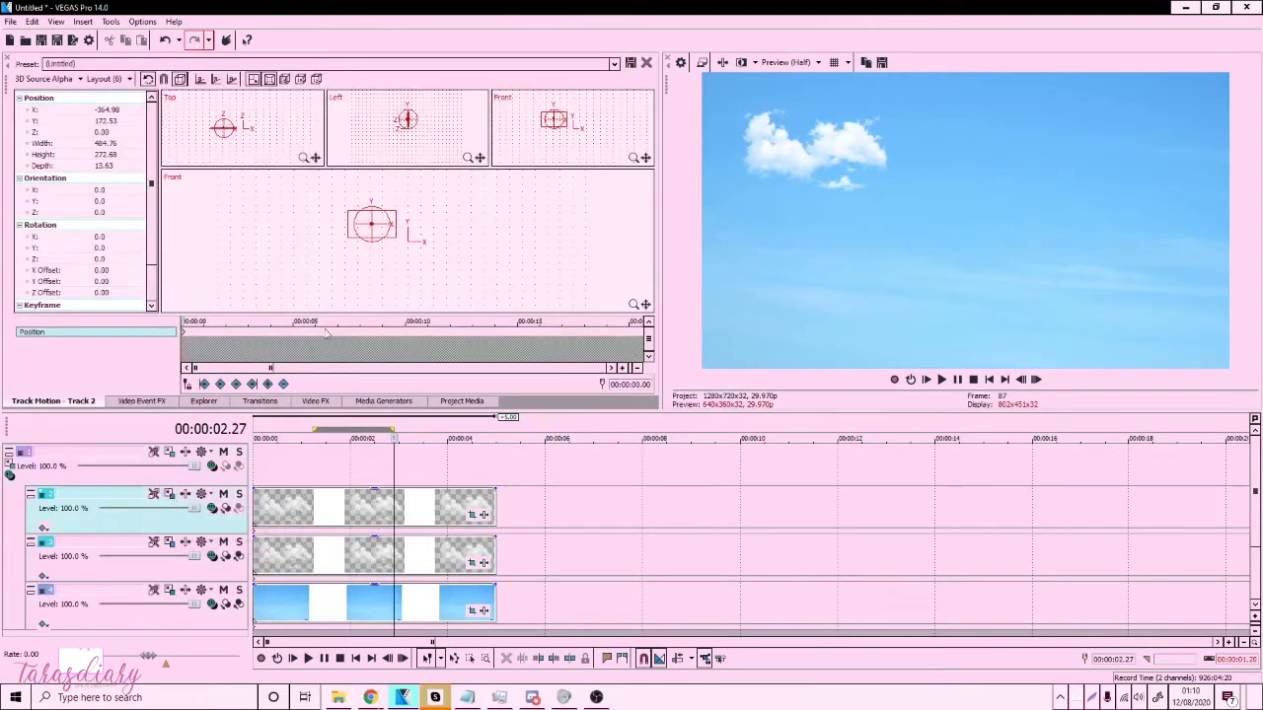
pyautogui.moveTo(375, 197); pyautogui.dragTo(389, 235)
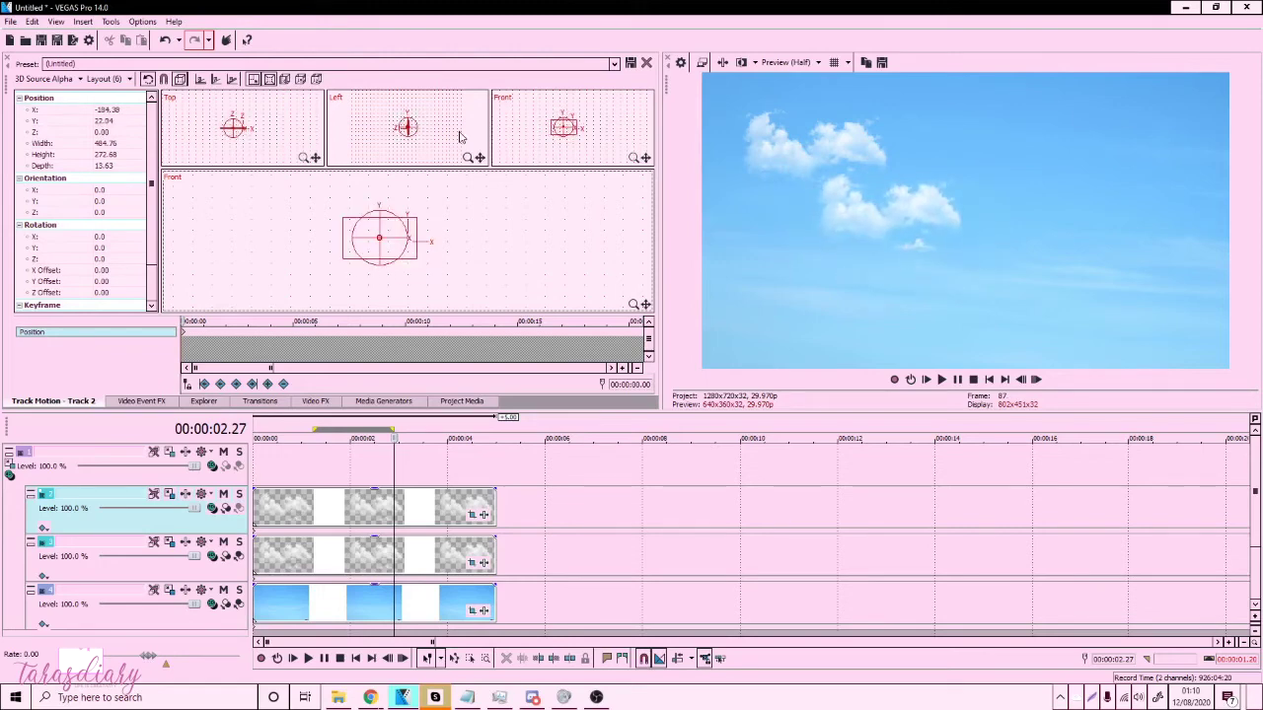
pyautogui.moveTo(460, 136); pyautogui.dragTo(411, 143)
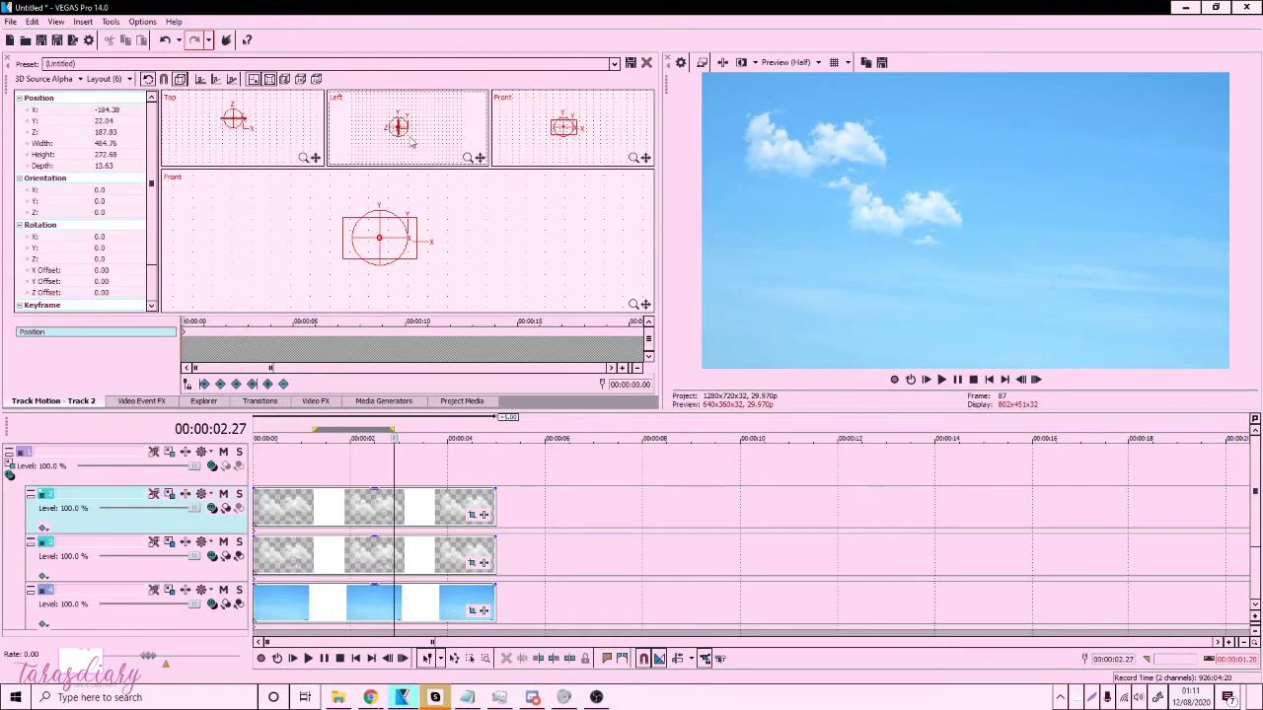
pyautogui.rightClick(416, 219)
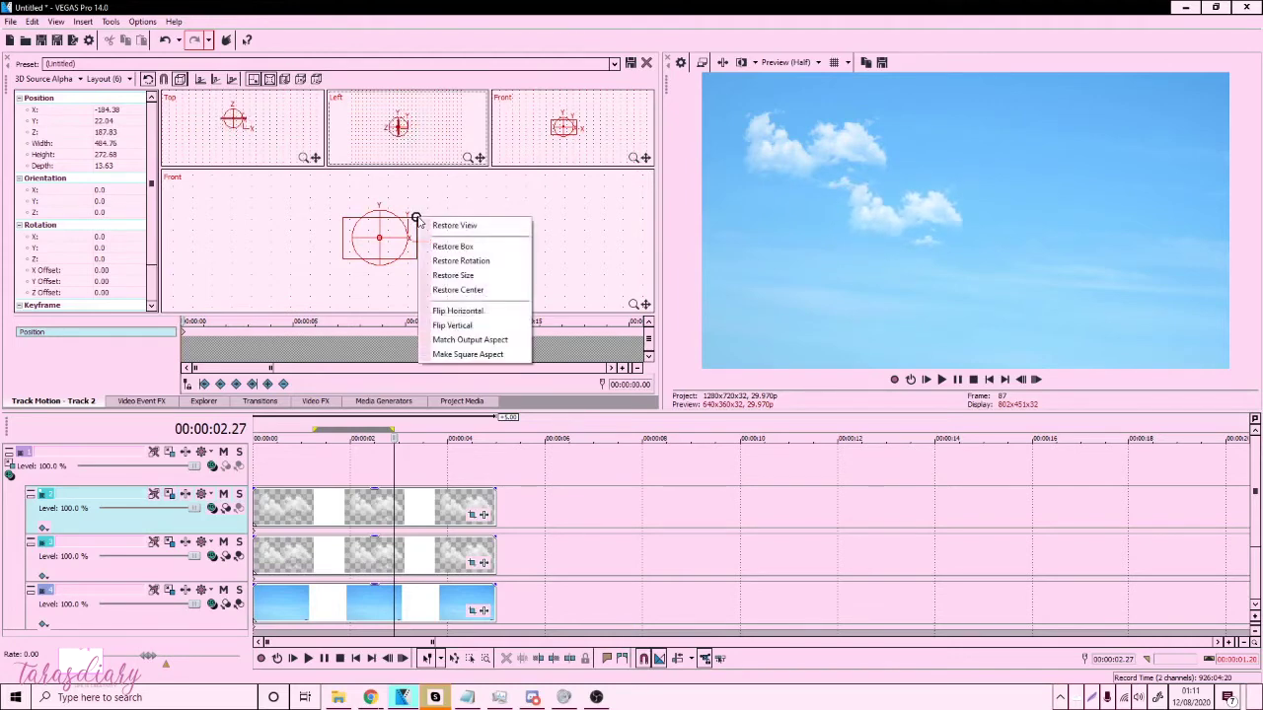
pyautogui.click(464, 311)
pyautogui.moveTo(458, 464); pyautogui.dragTo(382, 470)
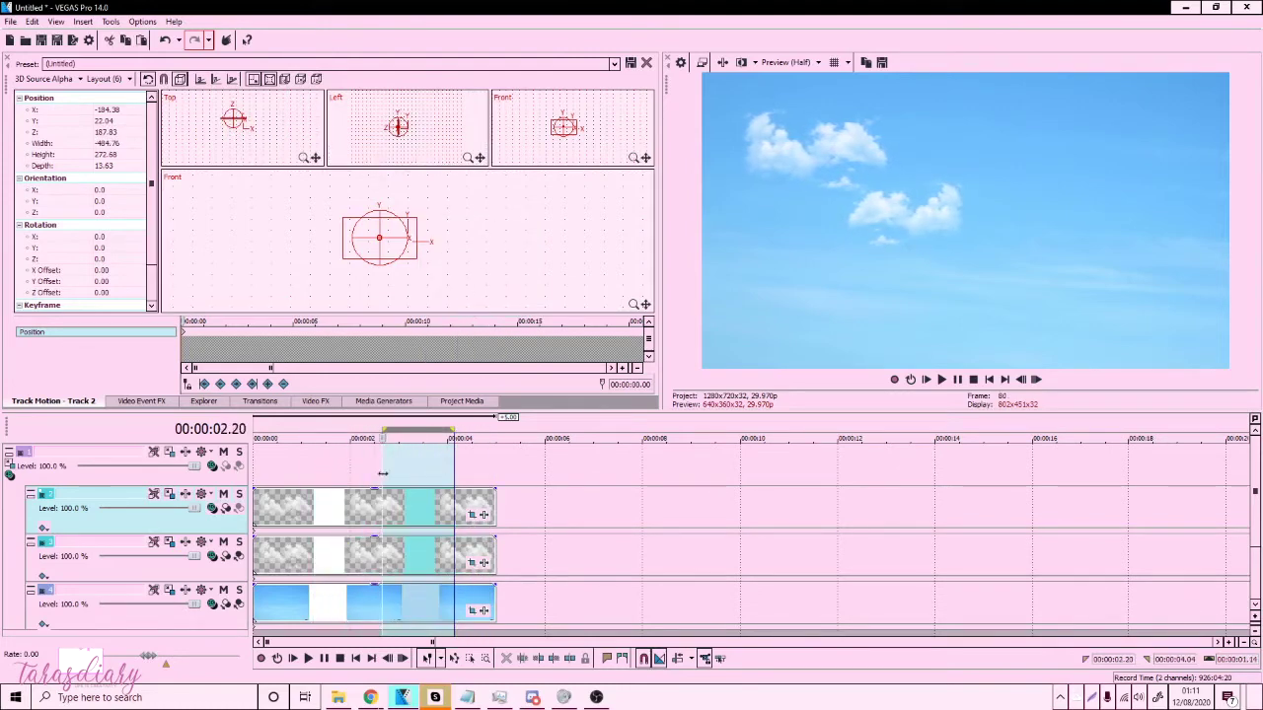
# Duplicate the cloud track, enlarge the copy to about 904 by 509 and move it to X 207.14, Y 214.48, Z 87.65.
pyautogui.rightClick(522, 520)
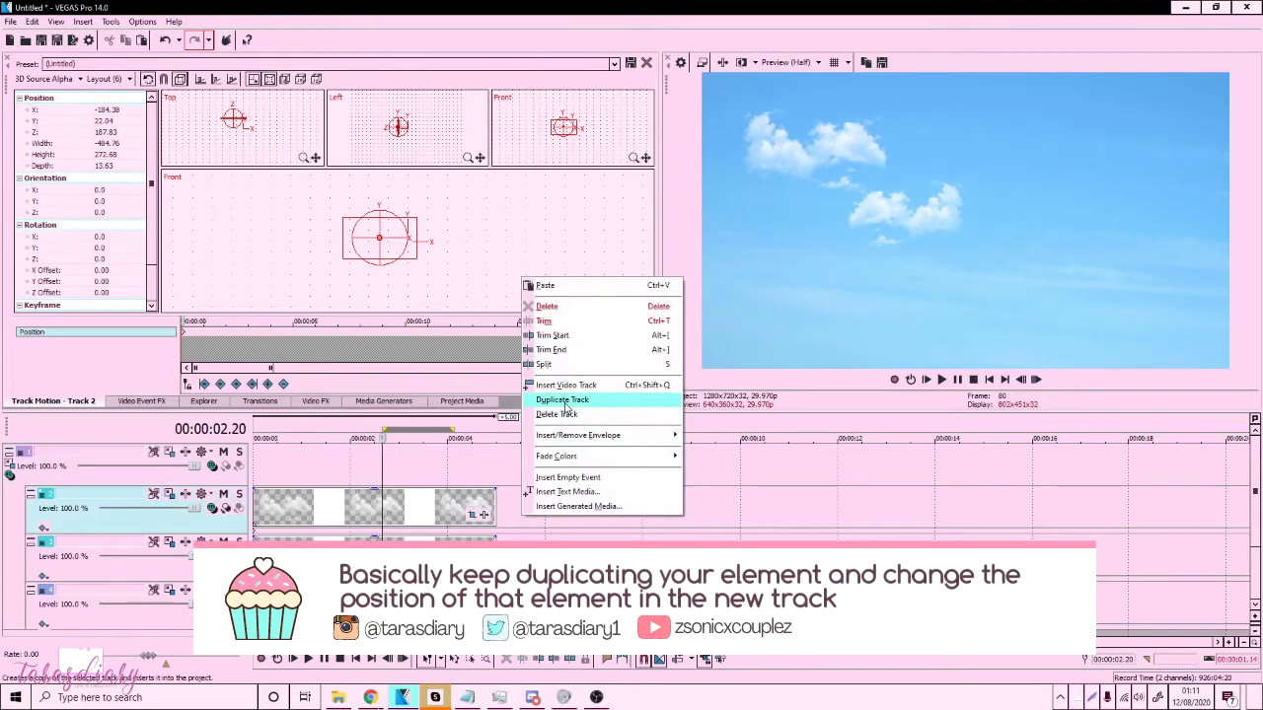
pyautogui.click(565, 400)
pyautogui.click(171, 507)
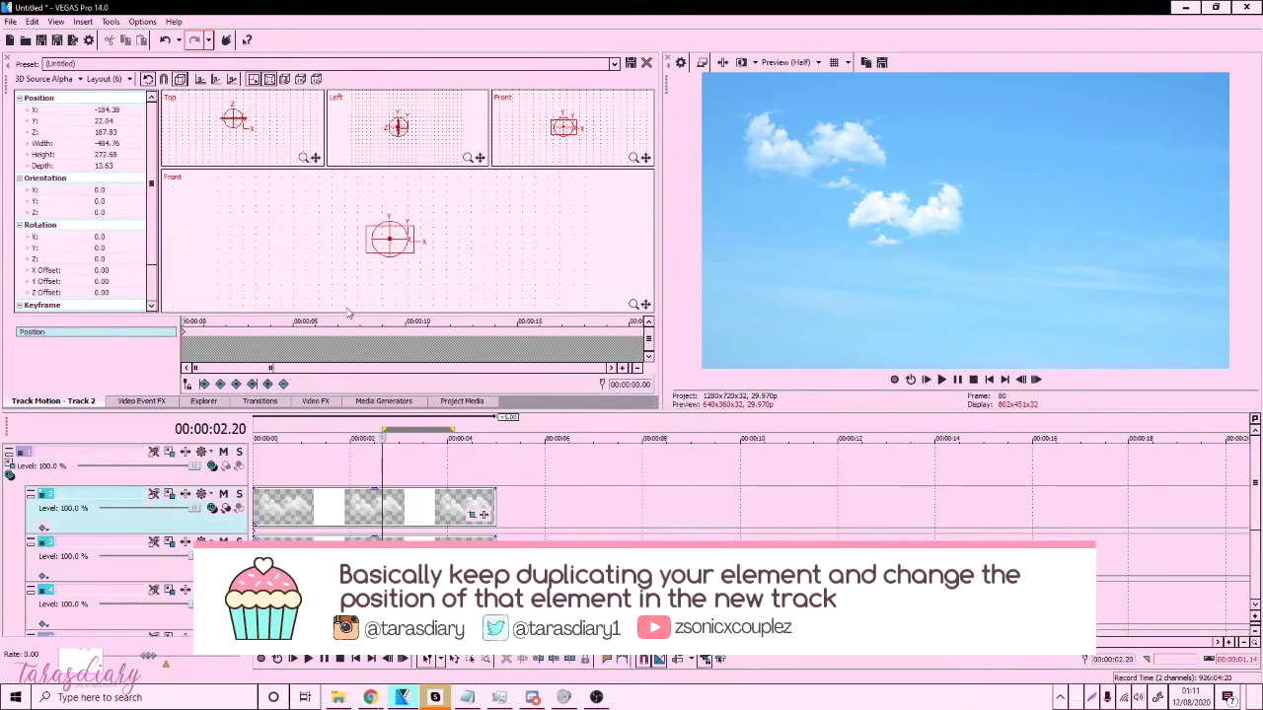
pyautogui.moveTo(397, 127); pyautogui.dragTo(383, 137)
pyautogui.moveTo(415, 225); pyautogui.dragTo(472, 196)
# Duplicate the cloud track again, flip the copy horizontally and move it to X 260.22, Y -117.31, Z -150.26.
pyautogui.rightClick(520, 513)
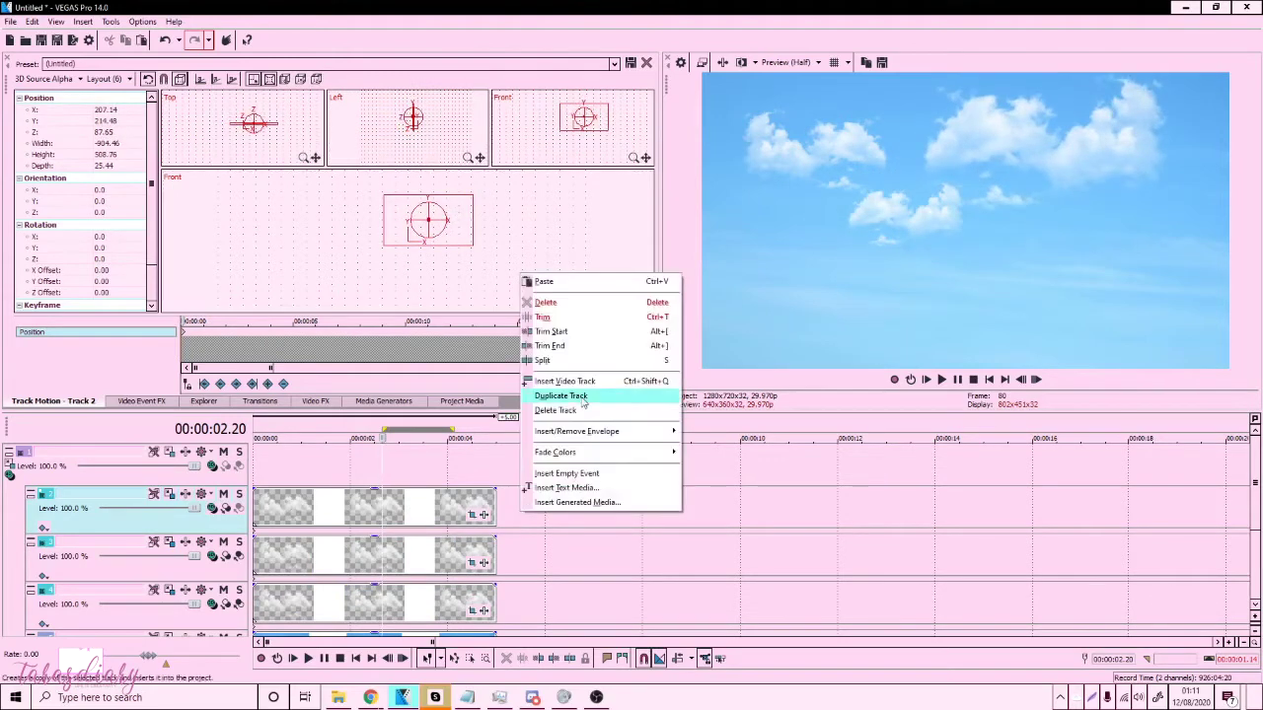
pyautogui.click(582, 400)
pyautogui.click(172, 498)
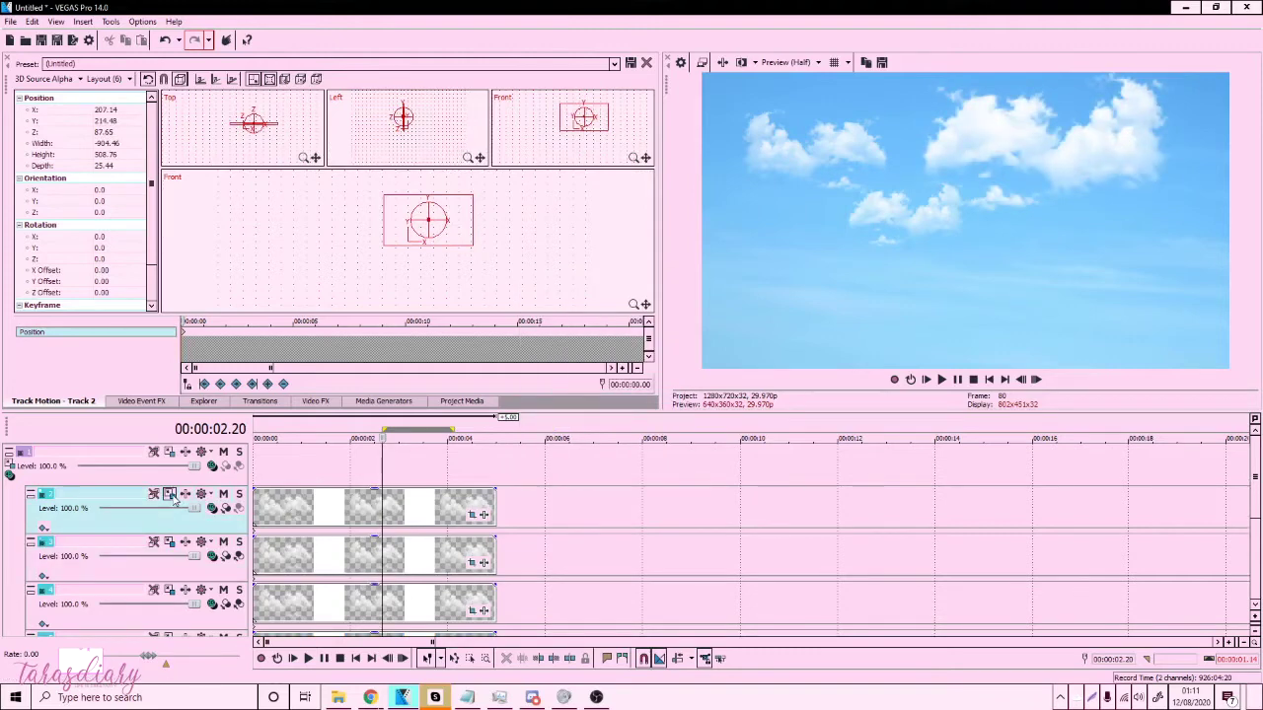
pyautogui.moveTo(413, 119); pyautogui.dragTo(424, 119)
pyautogui.rightClick(465, 222)
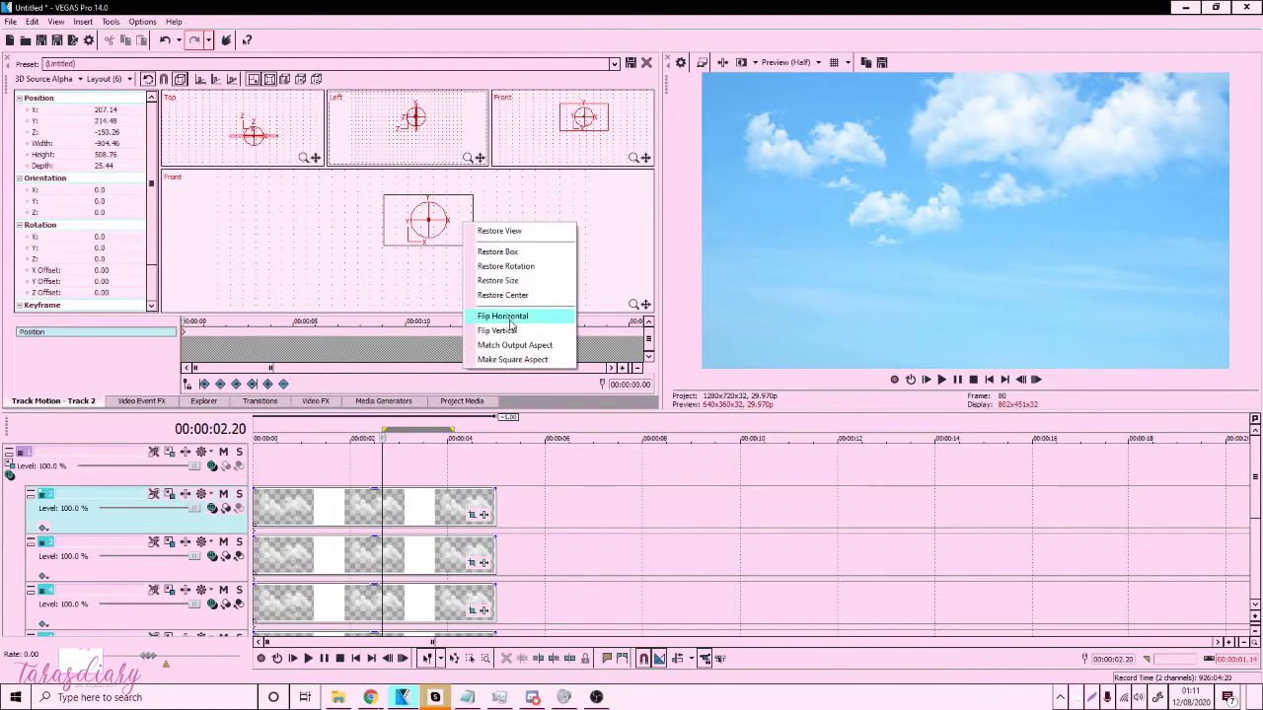
pyautogui.click(513, 318)
pyautogui.moveTo(467, 212); pyautogui.dragTo(471, 246)
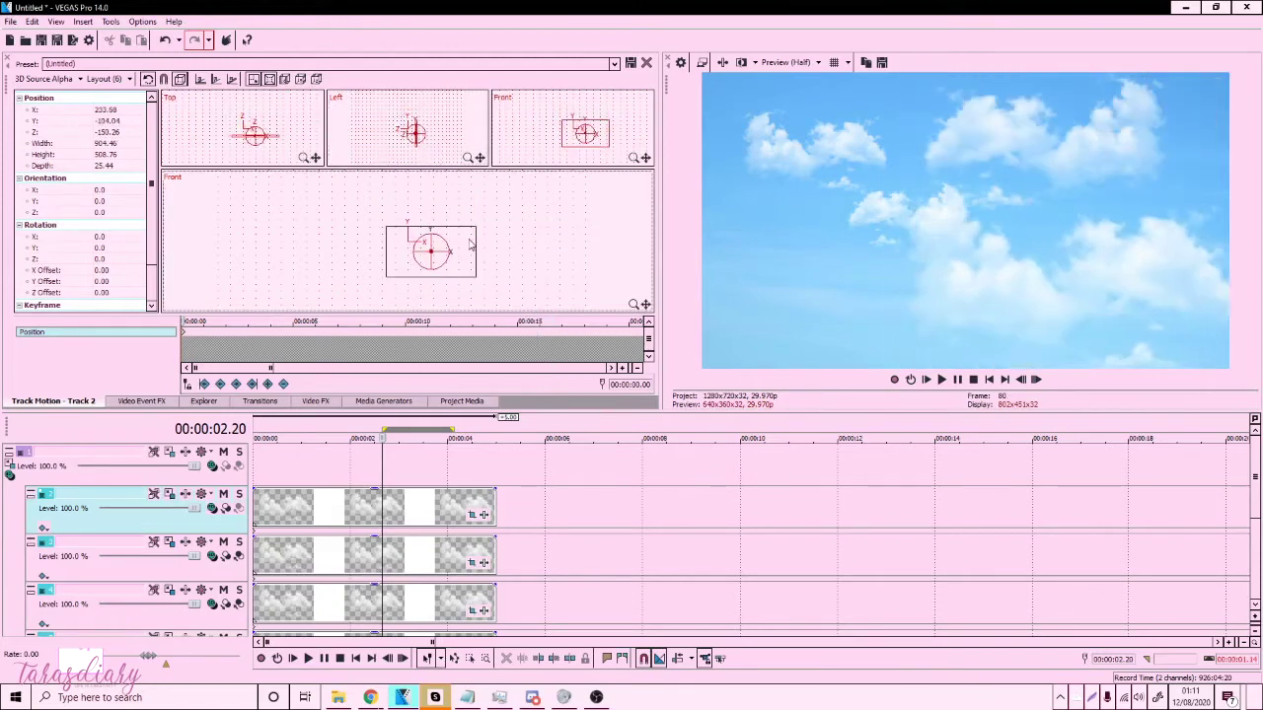
pyautogui.press('Down')
pyautogui.press('Right')
pyautogui.press('Right')
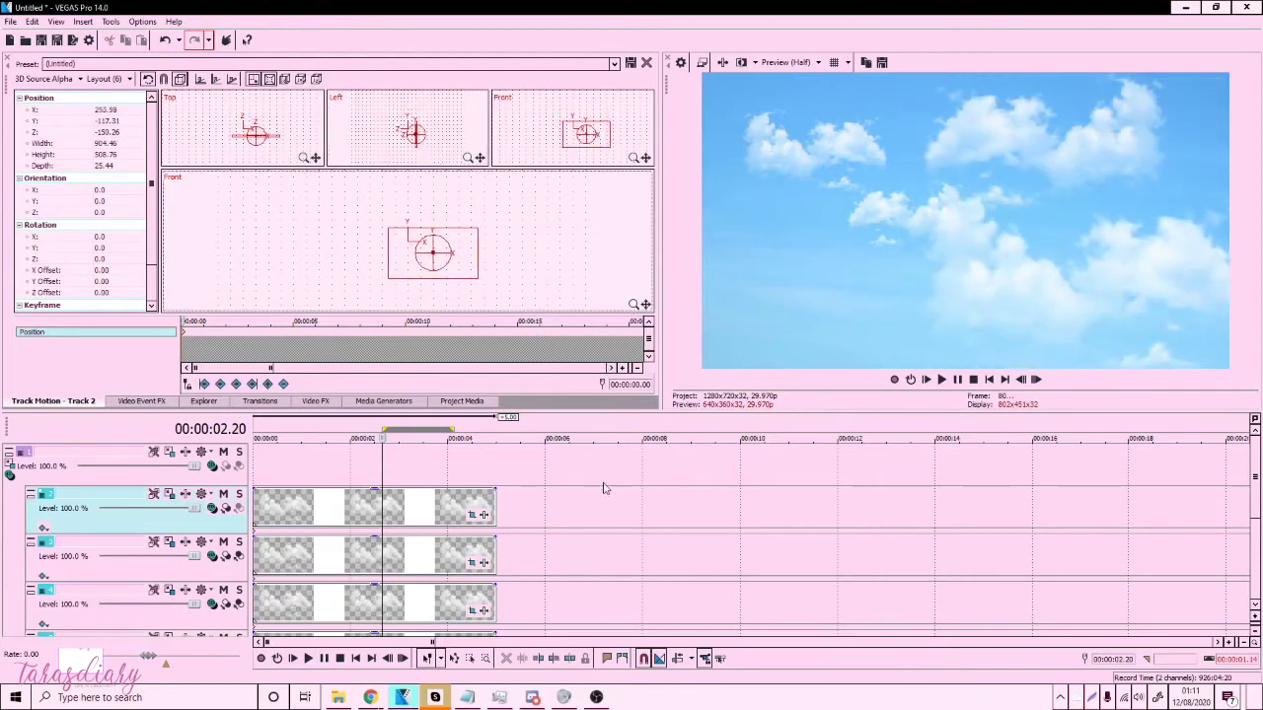
# Duplicate the newest cloud track and move the copy to about X -509.55, Y -150.49, Z 187.83.
pyautogui.rightClick(556, 518)
pyautogui.click(617, 419)
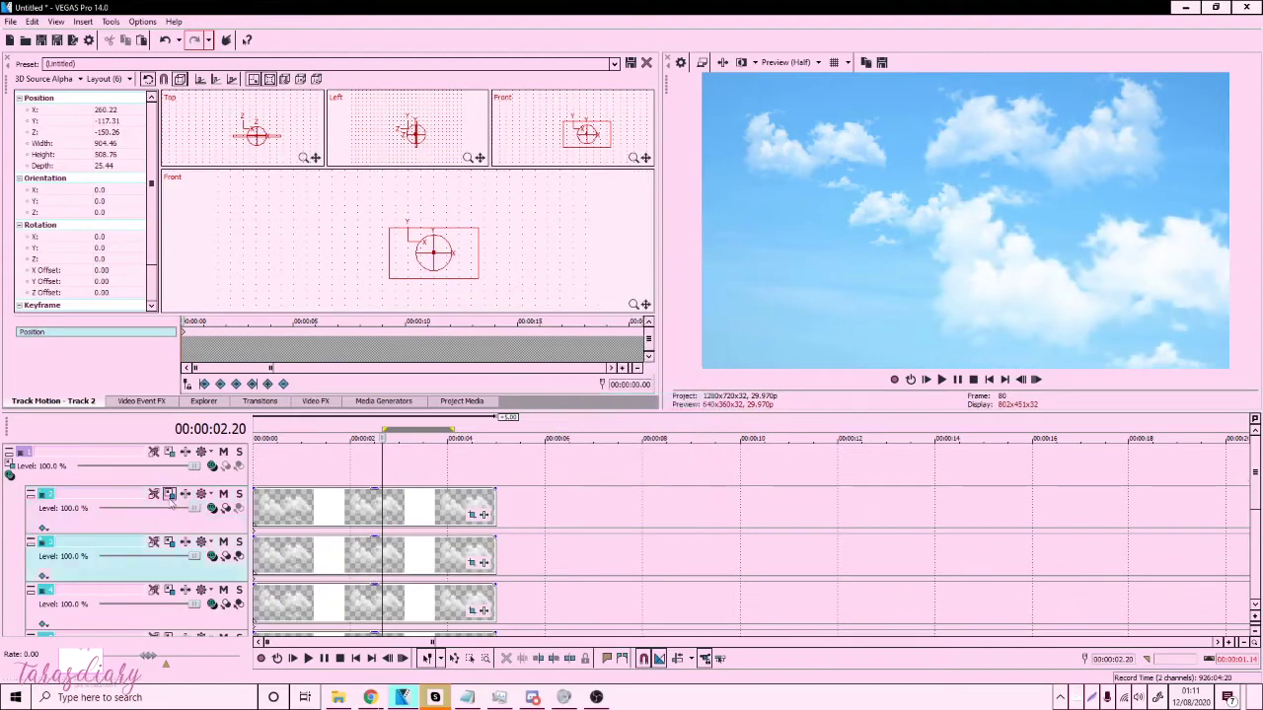
pyautogui.click(412, 144)
pyautogui.press('Left')
pyautogui.press('Left')
pyautogui.press('Left')
pyautogui.press('Left')
pyautogui.press('Left')
pyautogui.press('Left')
pyautogui.press('Left')
pyautogui.press('Left')
pyautogui.press('Left')
pyautogui.press('Left')
pyautogui.press('Left')
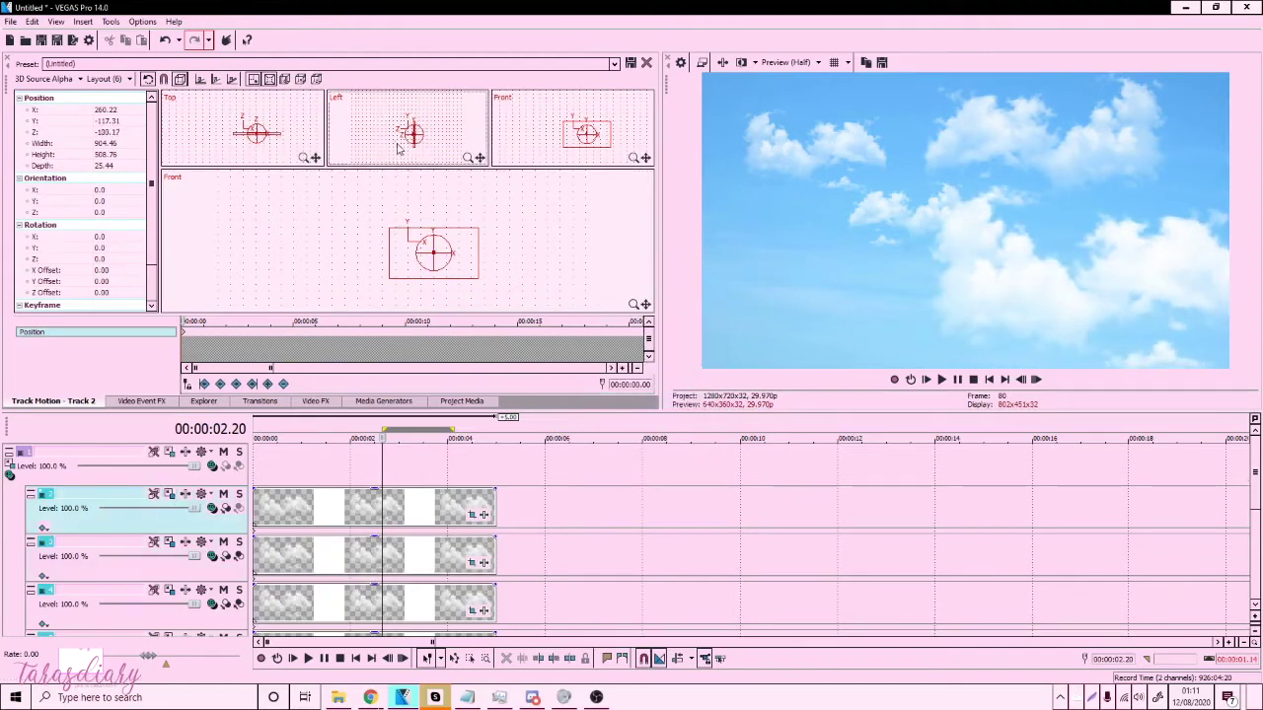
pyautogui.moveTo(478, 250); pyautogui.dragTo(391, 252)
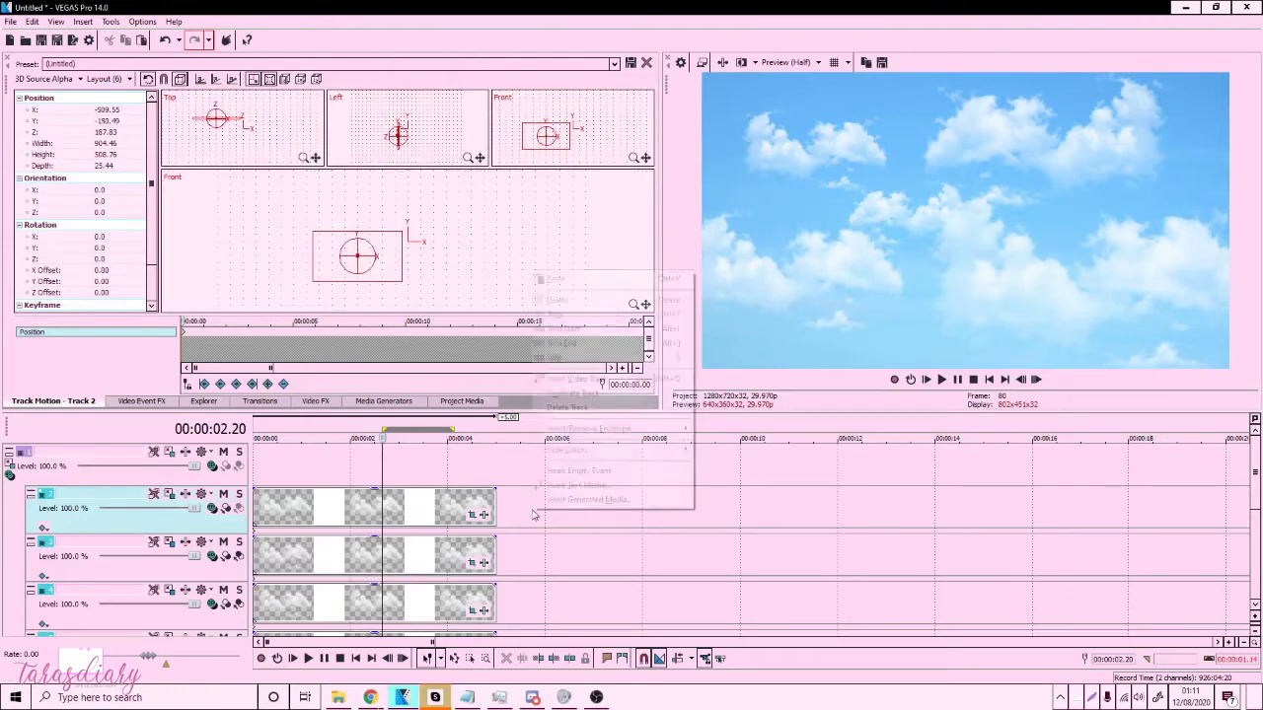
# Duplicate the cloud track once more, shrink the copy to about 467.50 by 262.97 and move it to X -390.10, Y 479.92, Z 413.22.
pyautogui.rightClick(532, 506)
pyautogui.click(616, 393)
pyautogui.click(170, 494)
pyautogui.moveTo(398, 136); pyautogui.dragTo(393, 136)
pyautogui.moveTo(400, 244); pyautogui.dragTo(383, 193)
# In the parent track's Parent Motion, enlarge the scene to about 1,548.90 and shift it only vertically to Y 409.72.
pyautogui.moveTo(373, 477); pyautogui.dragTo(398, 469)
pyautogui.click(110, 478)
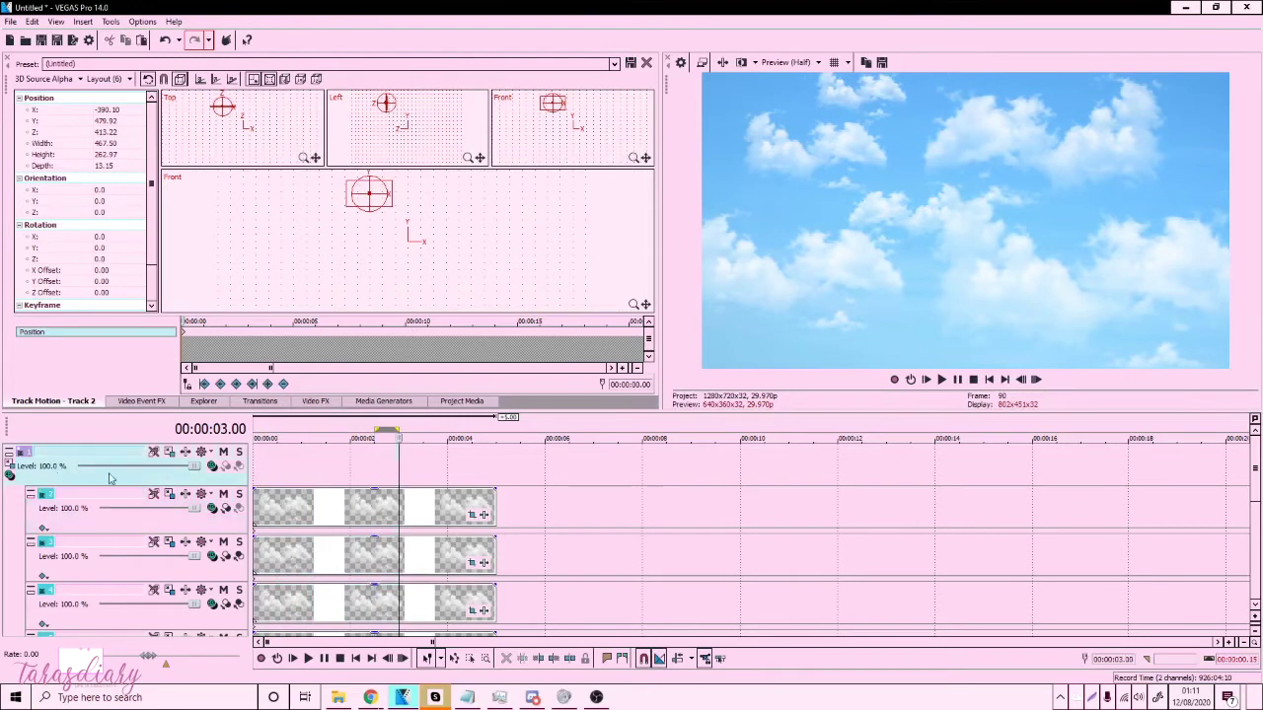
pyautogui.click(10, 474)
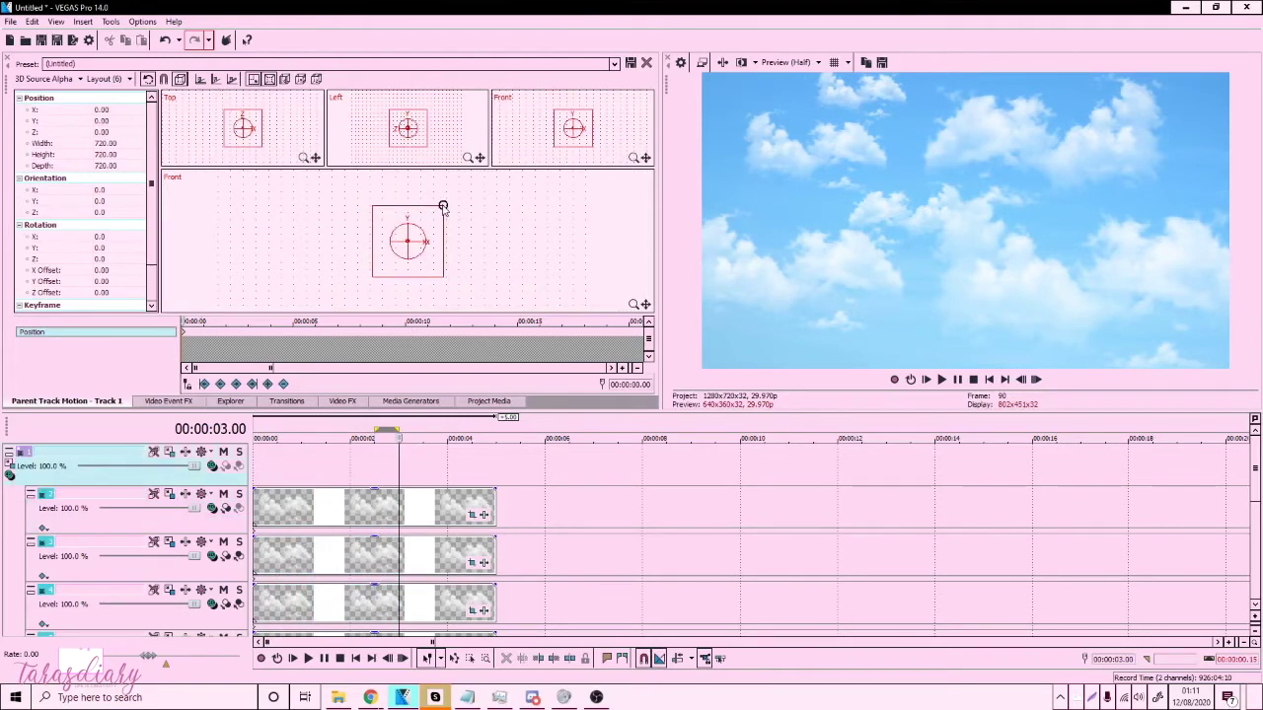
pyautogui.moveTo(443, 207); pyautogui.dragTo(469, 192)
pyautogui.click(200, 79)
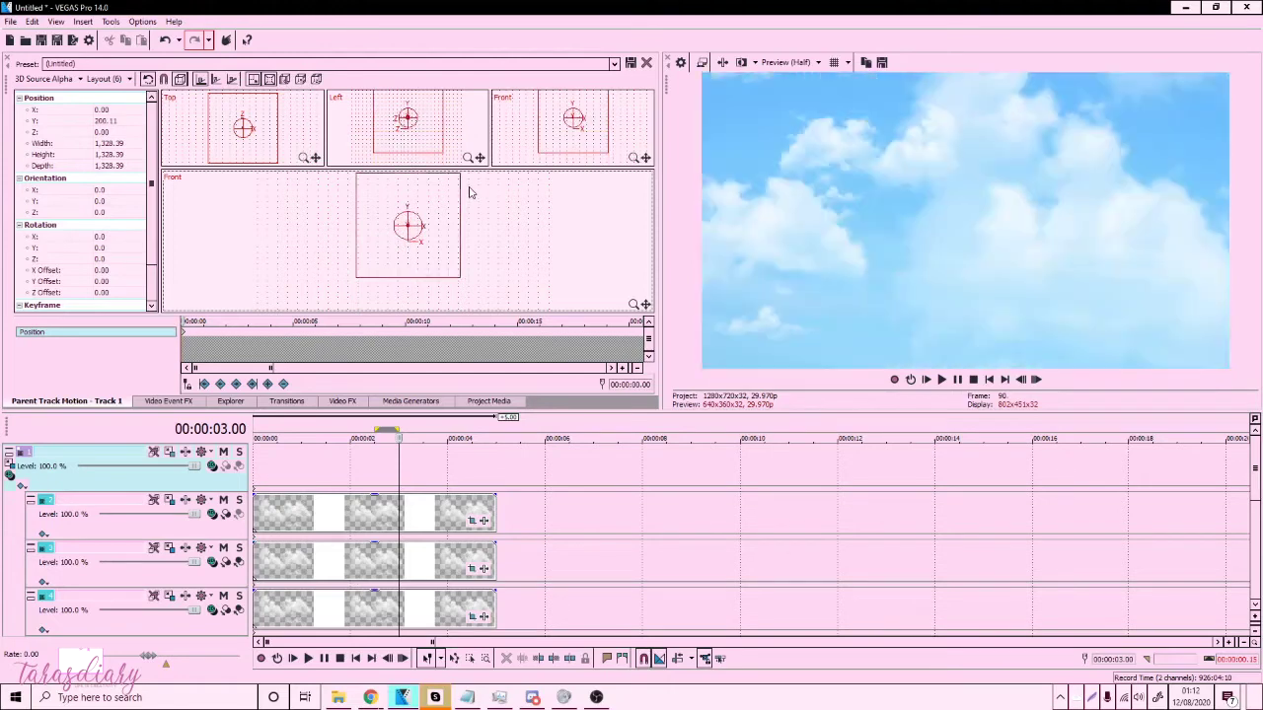
pyautogui.moveTo(459, 278); pyautogui.dragTo(458, 232)
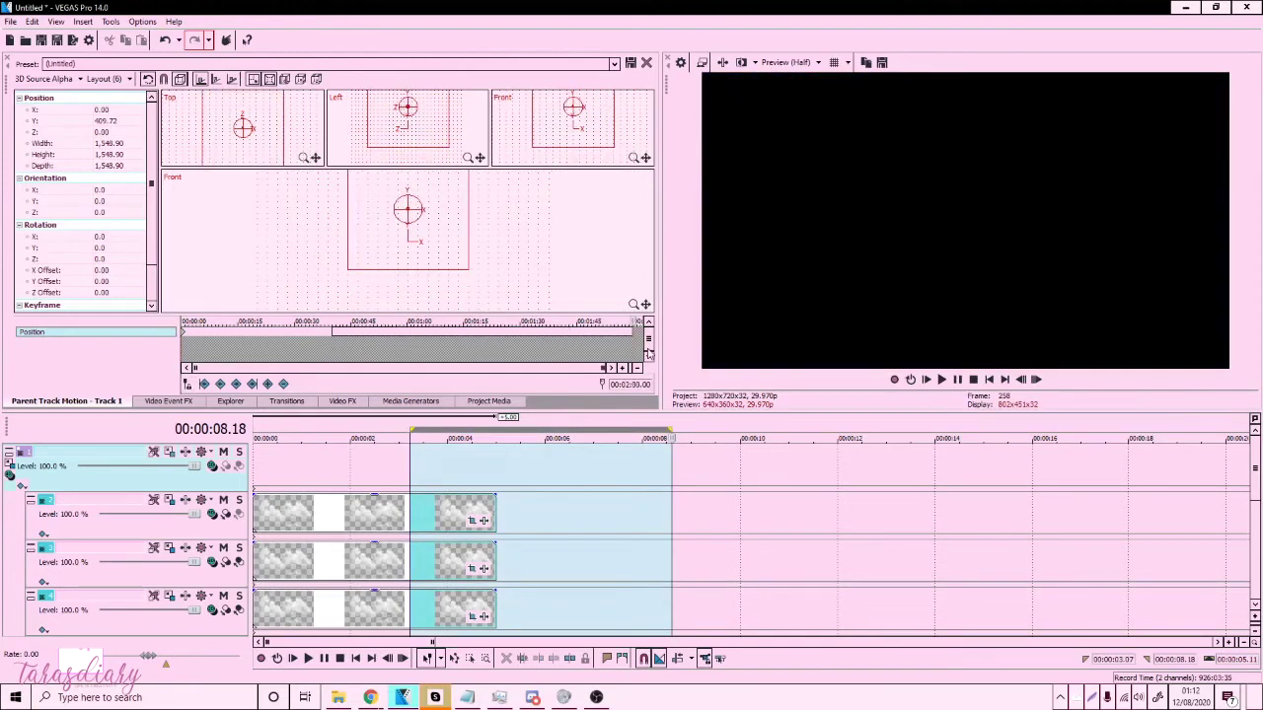
# Sync the parent motion cursor with the timeline and add a Position keyframe at 5 seconds.
pyautogui.scroll(-5, 725, 517)
pyautogui.moveTo(1158, 440); pyautogui.dragTo(1233, 440)
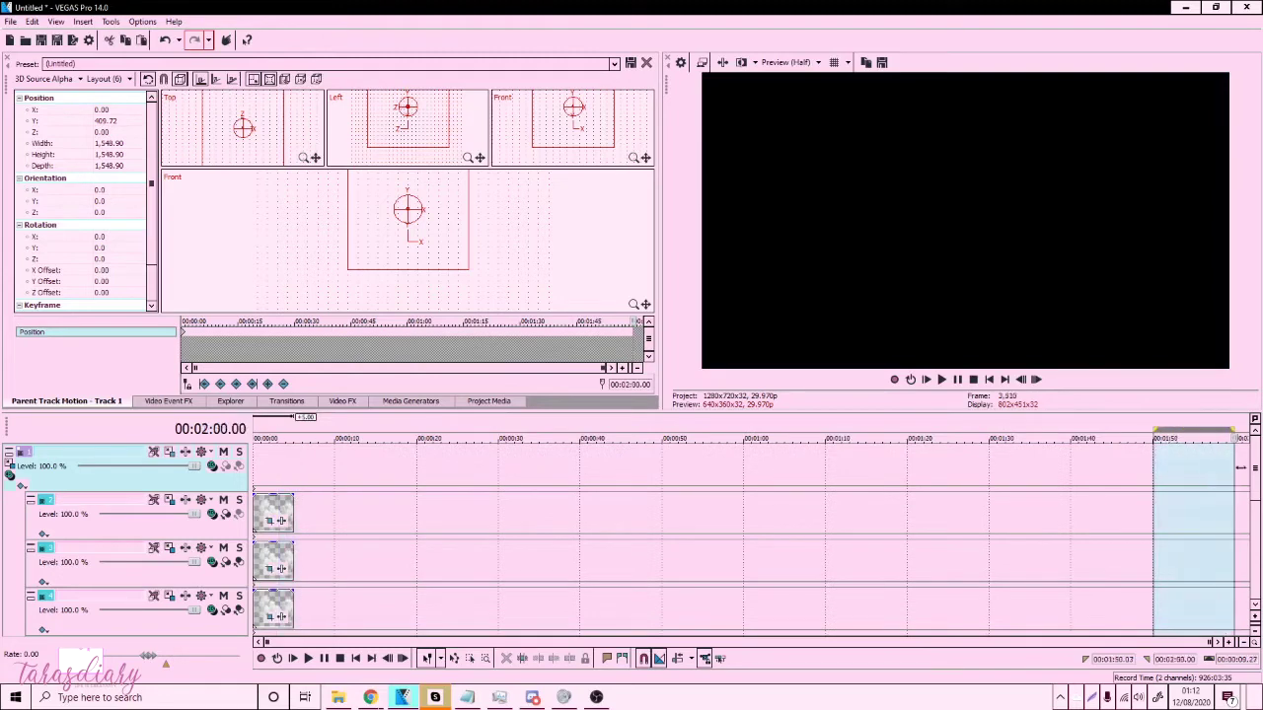
pyautogui.click(1180, 505)
pyautogui.click(295, 472)
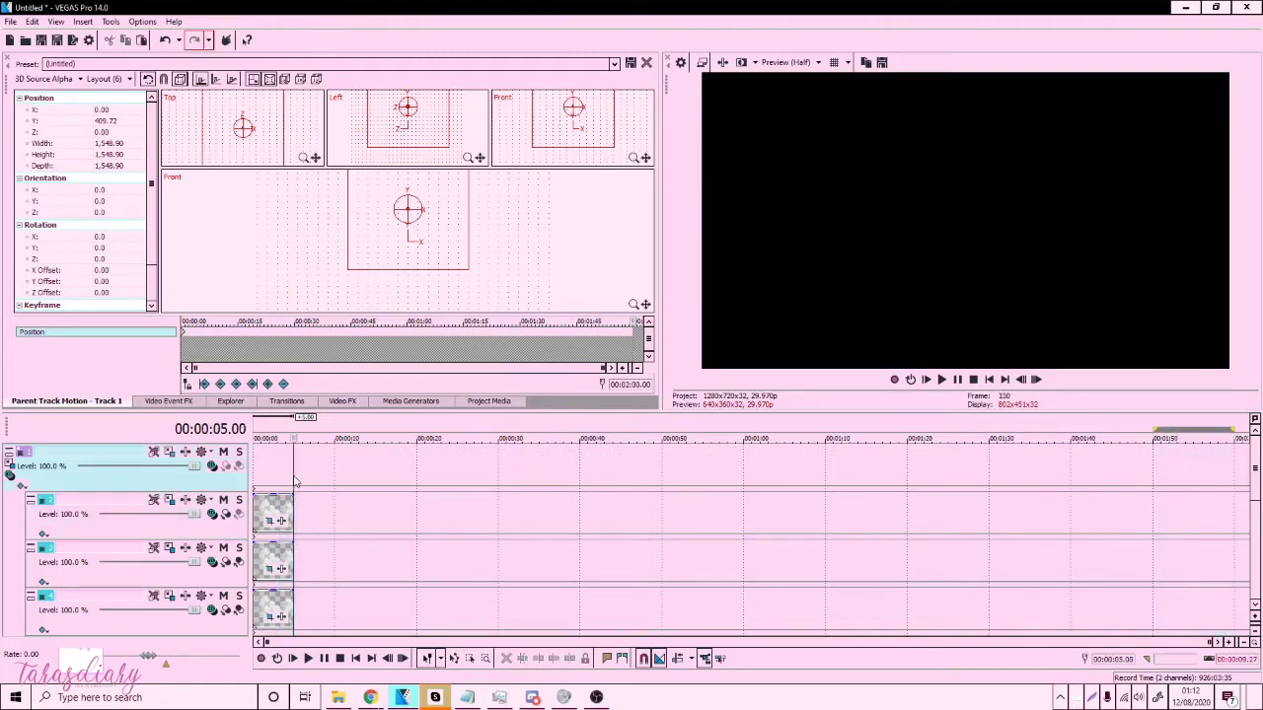
pyautogui.scroll(5, 404, 484)
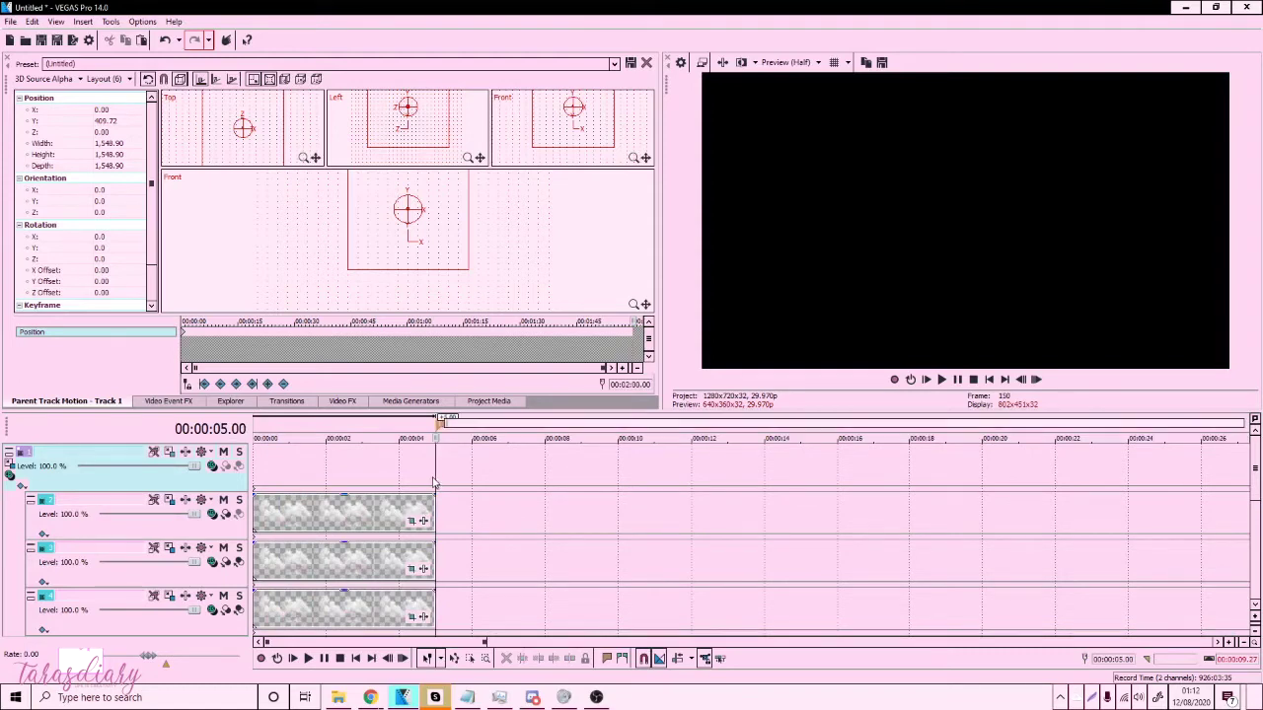
pyautogui.moveTo(399, 481); pyautogui.dragTo(435, 479)
pyautogui.click(435, 478)
pyautogui.click(188, 385)
pyautogui.scroll(4, 248, 350)
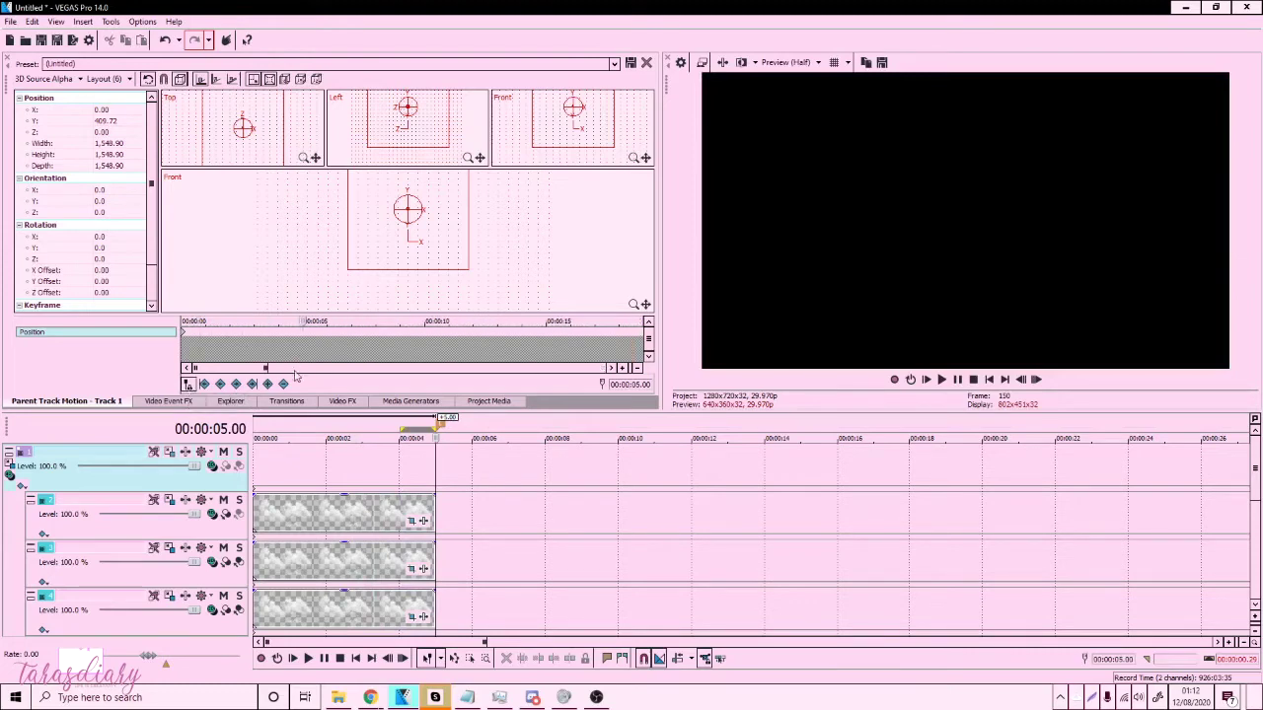
pyautogui.click(269, 384)
# Set the parent motion's 5-second keyframe to about Y -378.42 with the end of the clouds shown in the preview.
pyautogui.moveTo(324, 459); pyautogui.dragTo(255, 456)
pyautogui.click(283, 467)
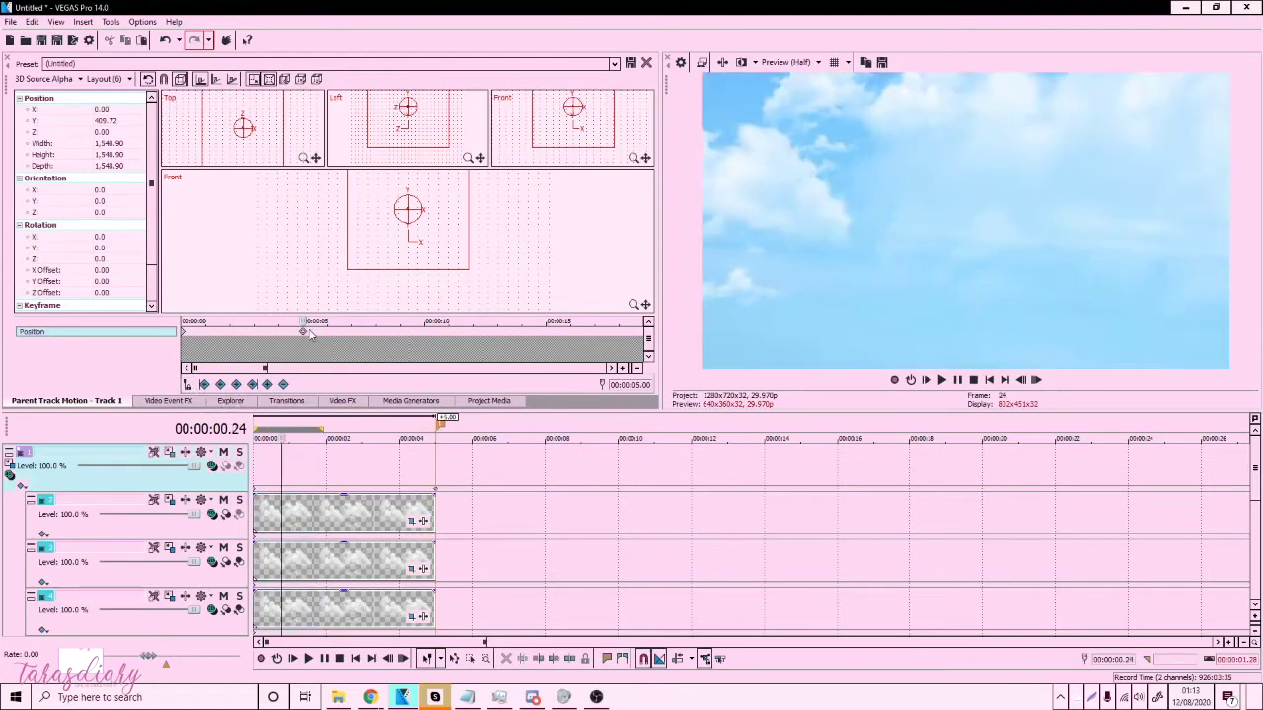
pyautogui.moveTo(406, 460); pyautogui.dragTo(430, 469)
pyautogui.scroll(3, 430, 468)
pyautogui.click(744, 498)
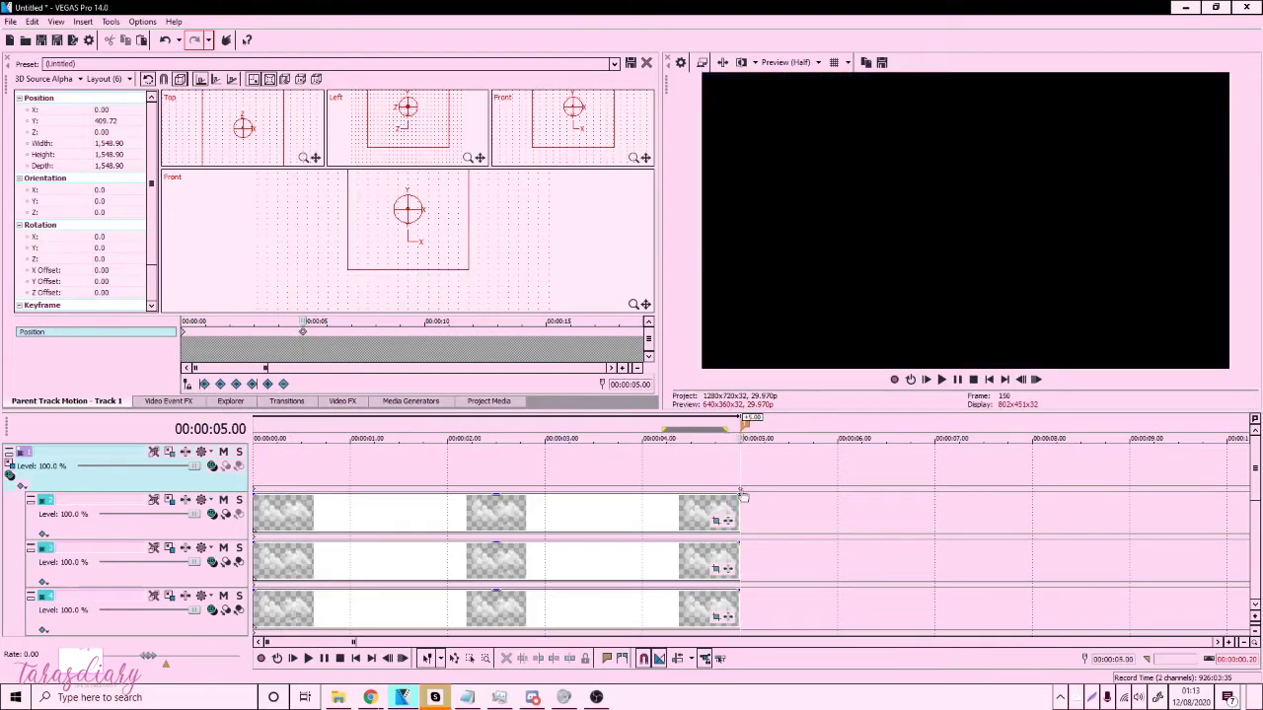
pyautogui.click(731, 475)
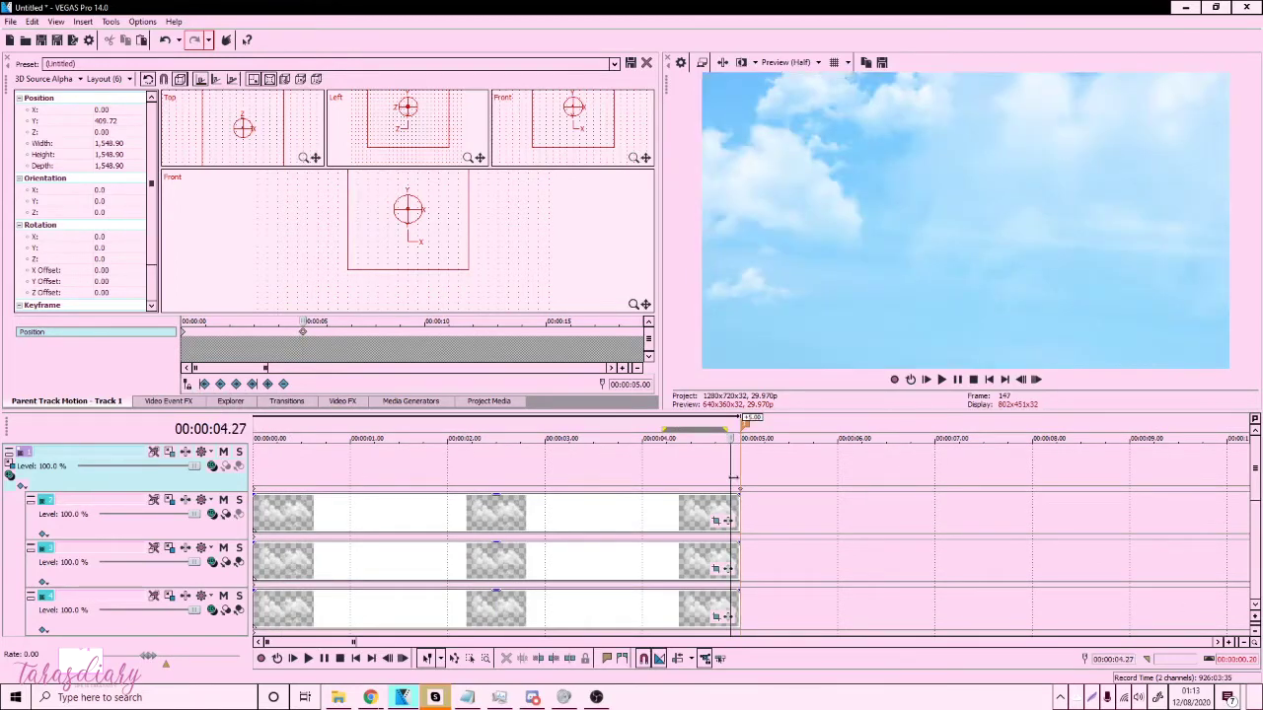
pyautogui.click(735, 479)
pyautogui.scroll(2, 738, 483)
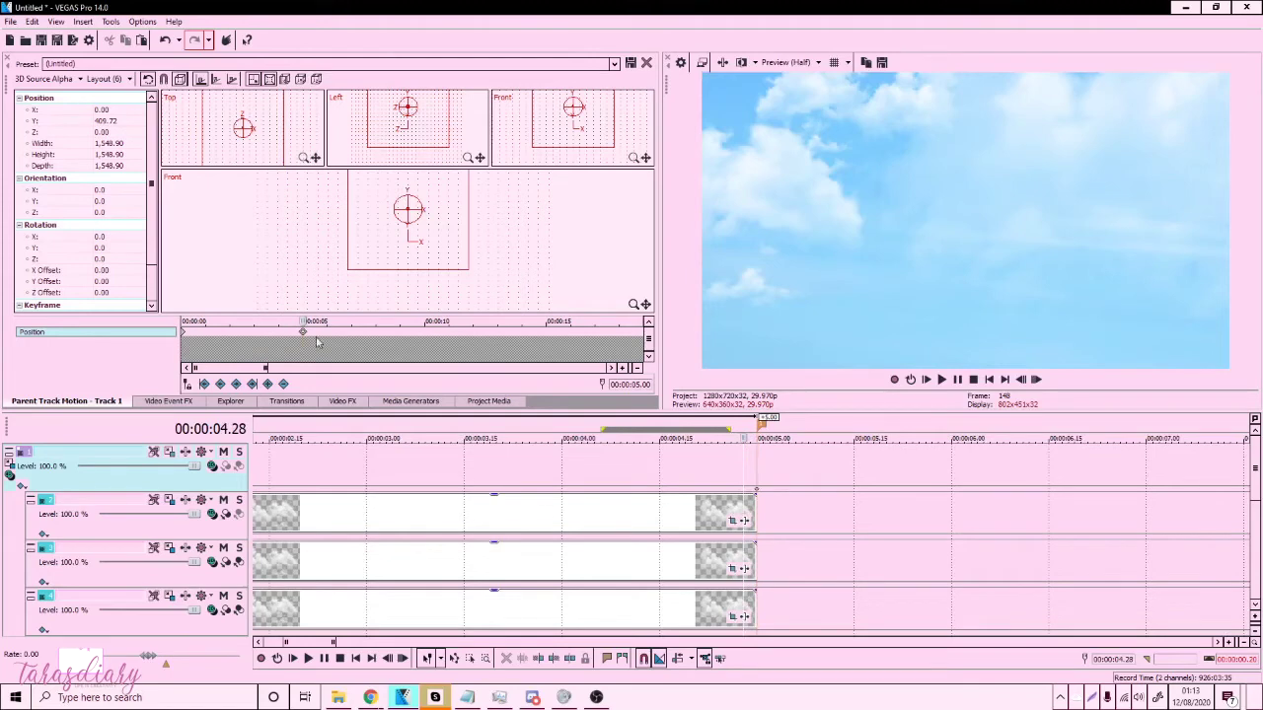
pyautogui.moveTo(449, 236); pyautogui.dragTo(452, 299)
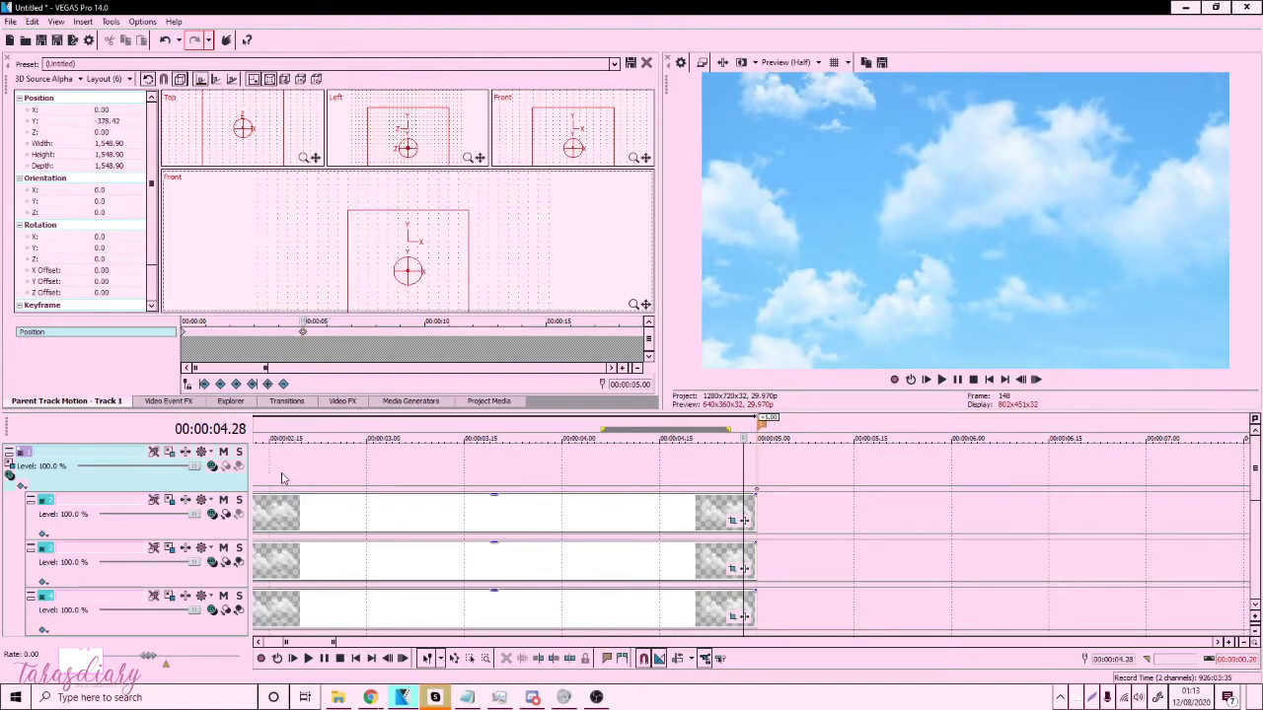
# Play back the vertical parent motion through the cloud layers.
pyautogui.scroll(-5, 281, 478)
pyautogui.click(308, 658)
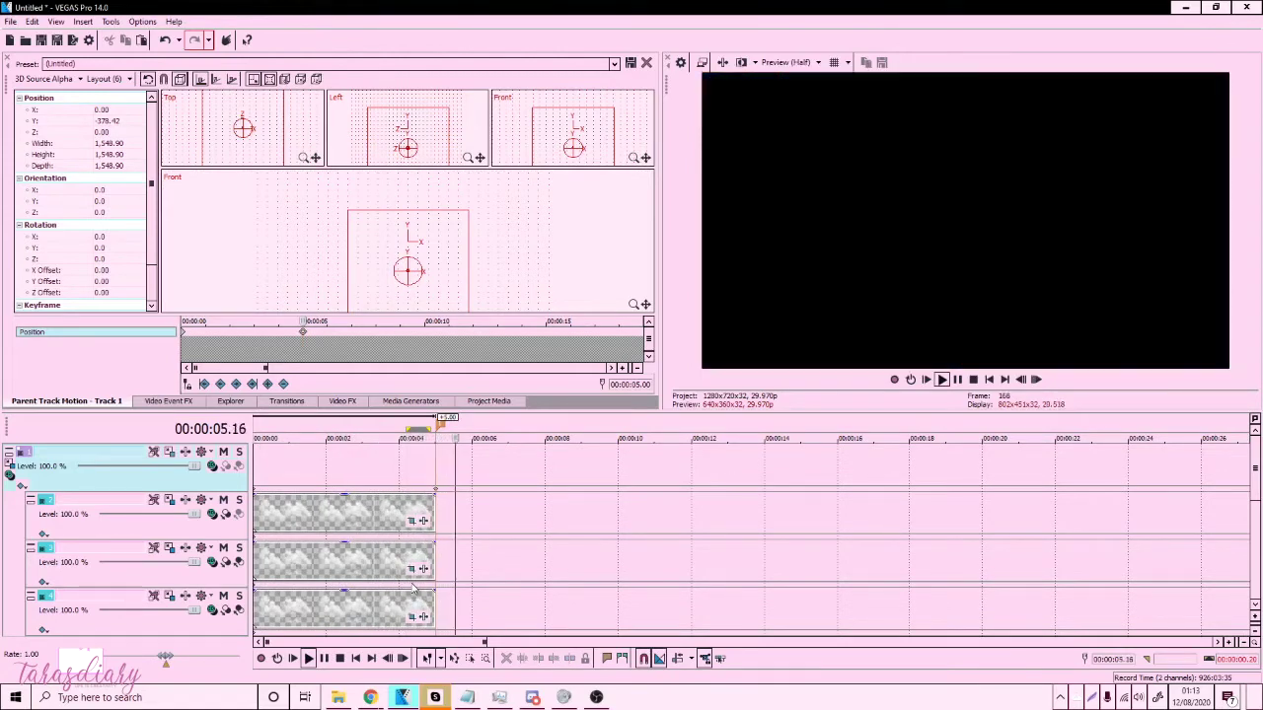
pyautogui.click(308, 658)
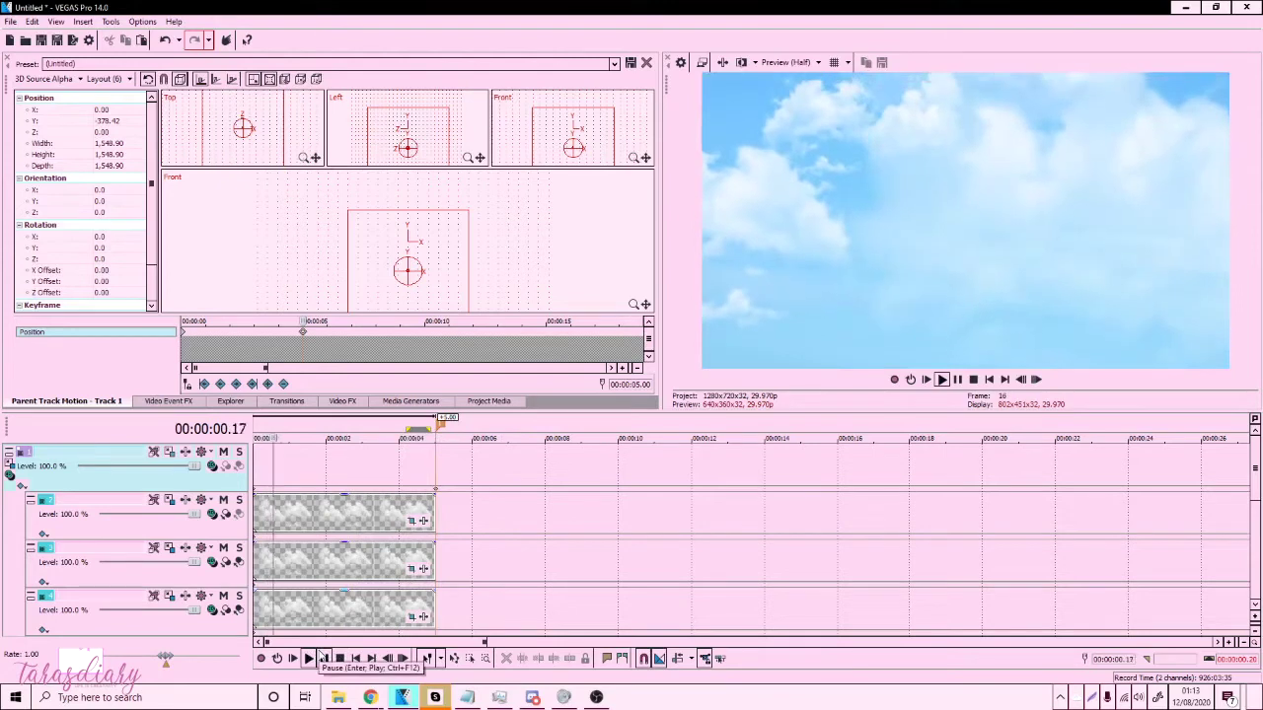
pyautogui.click(339, 658)
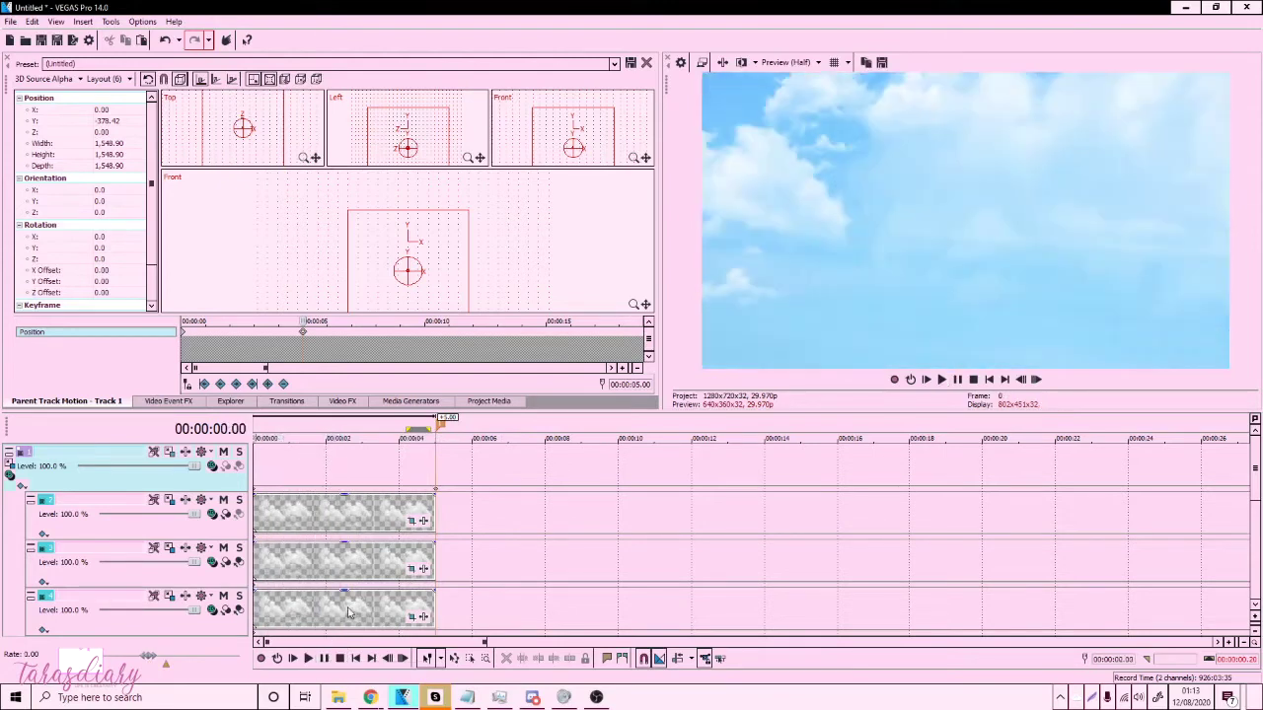
# Set the first parent motion keyframe's interpolation to Fast and preview the movement.
pyautogui.rightClick(184, 335)
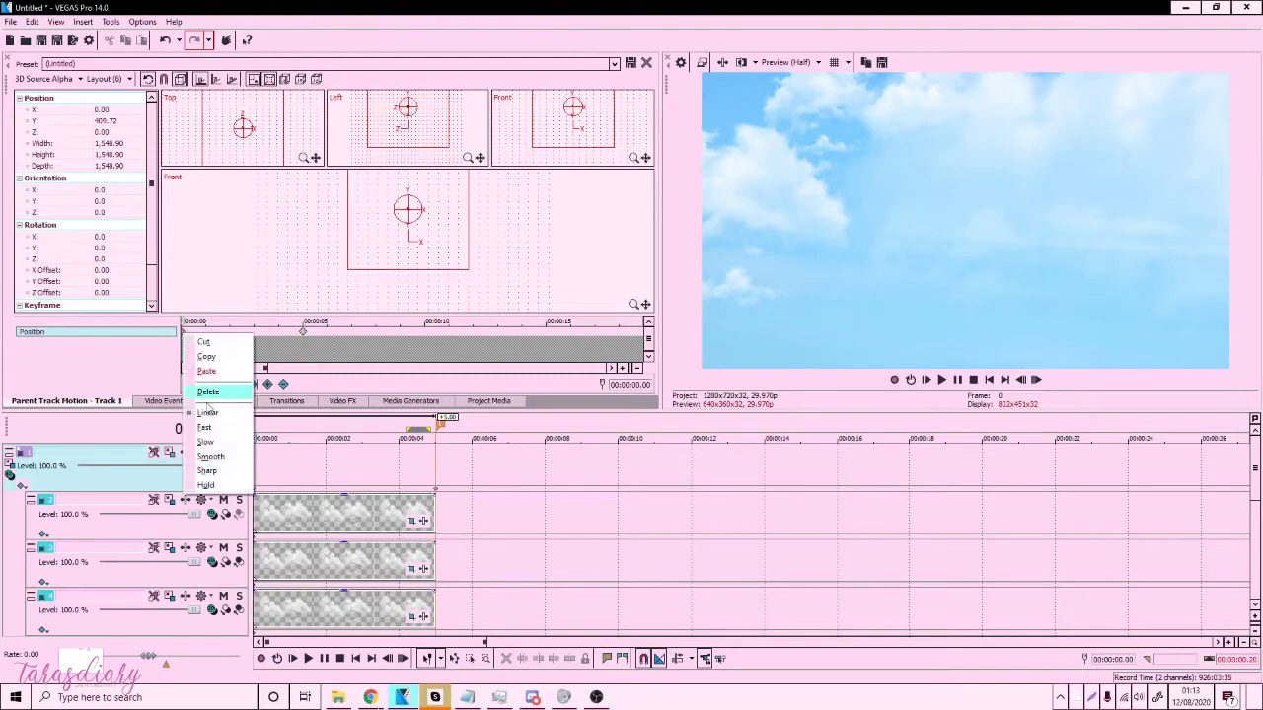
pyautogui.click(205, 427)
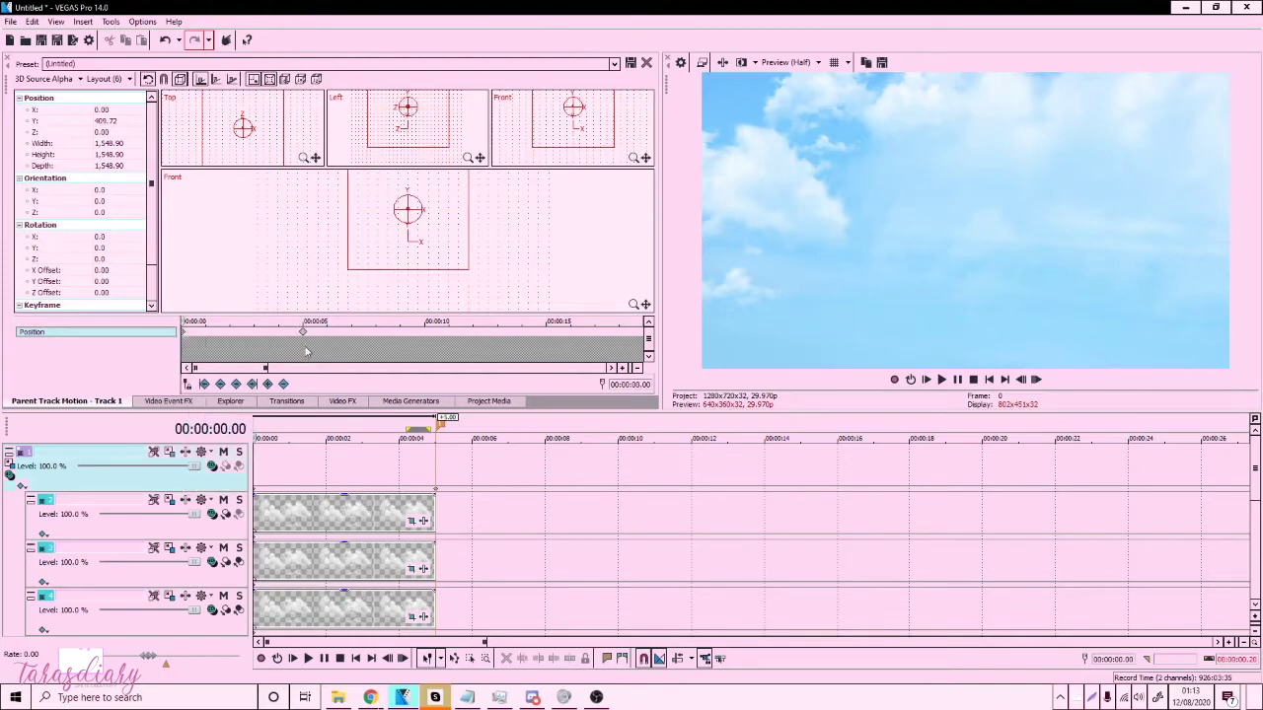
pyautogui.click(307, 658)
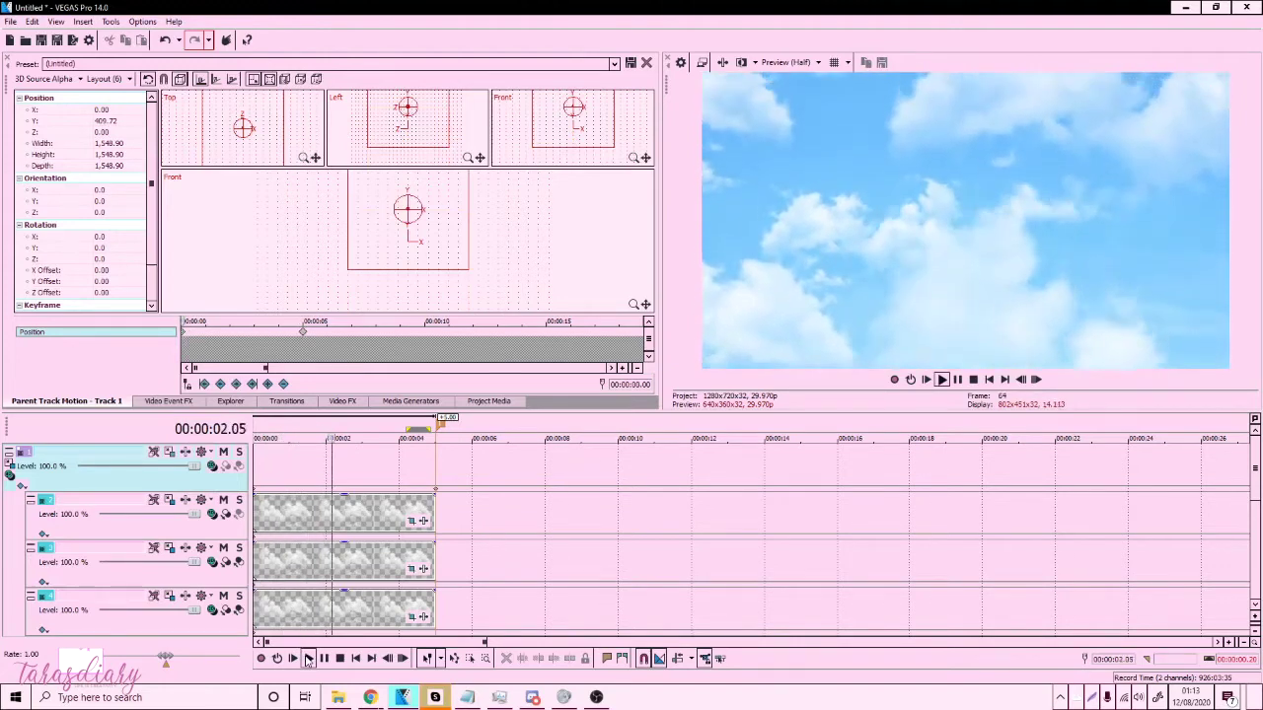
# Check the parent motion's positions at 0 and 5 seconds with the motion cursor synced to the timeline.
pyautogui.click(348, 484)
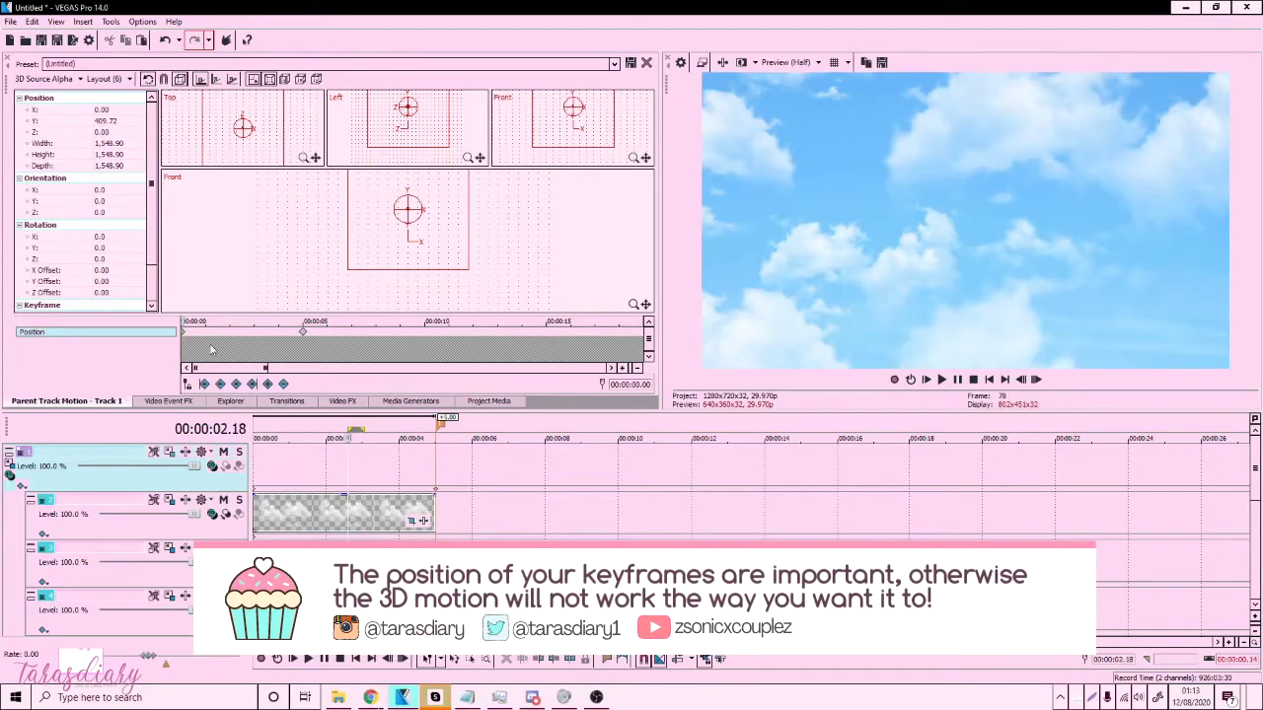
pyautogui.click(256, 477)
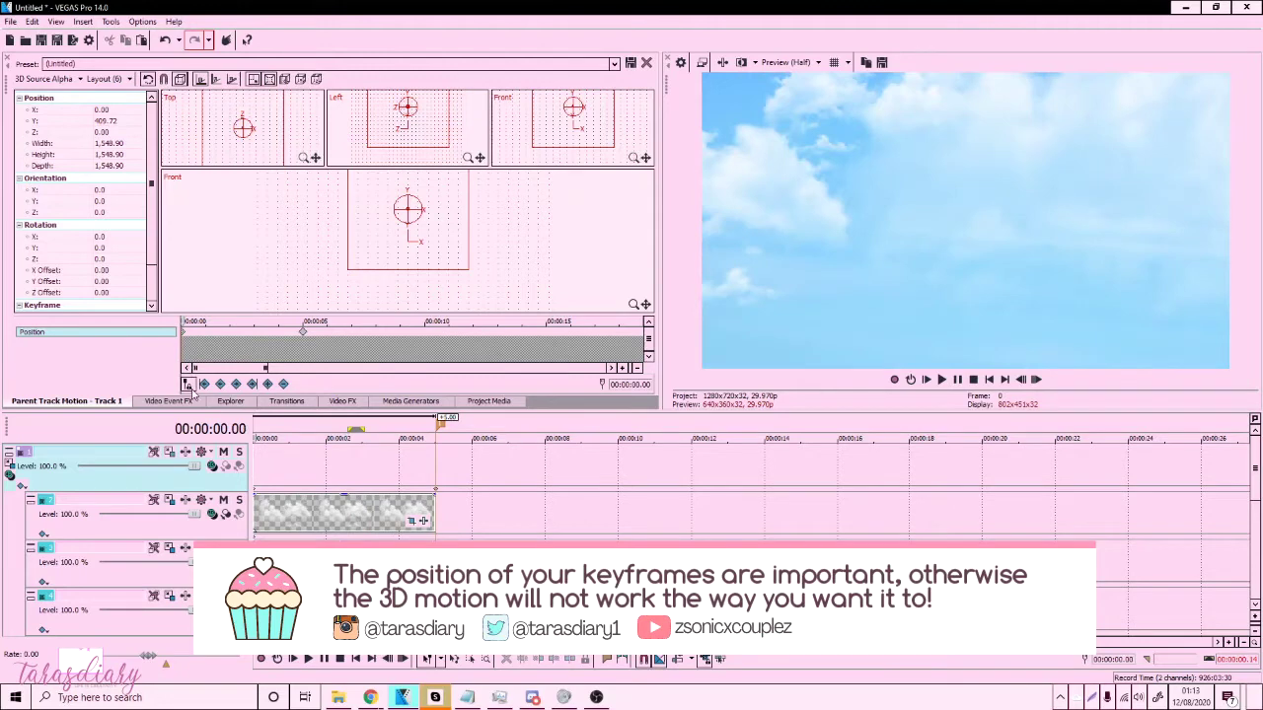
pyautogui.click(440, 473)
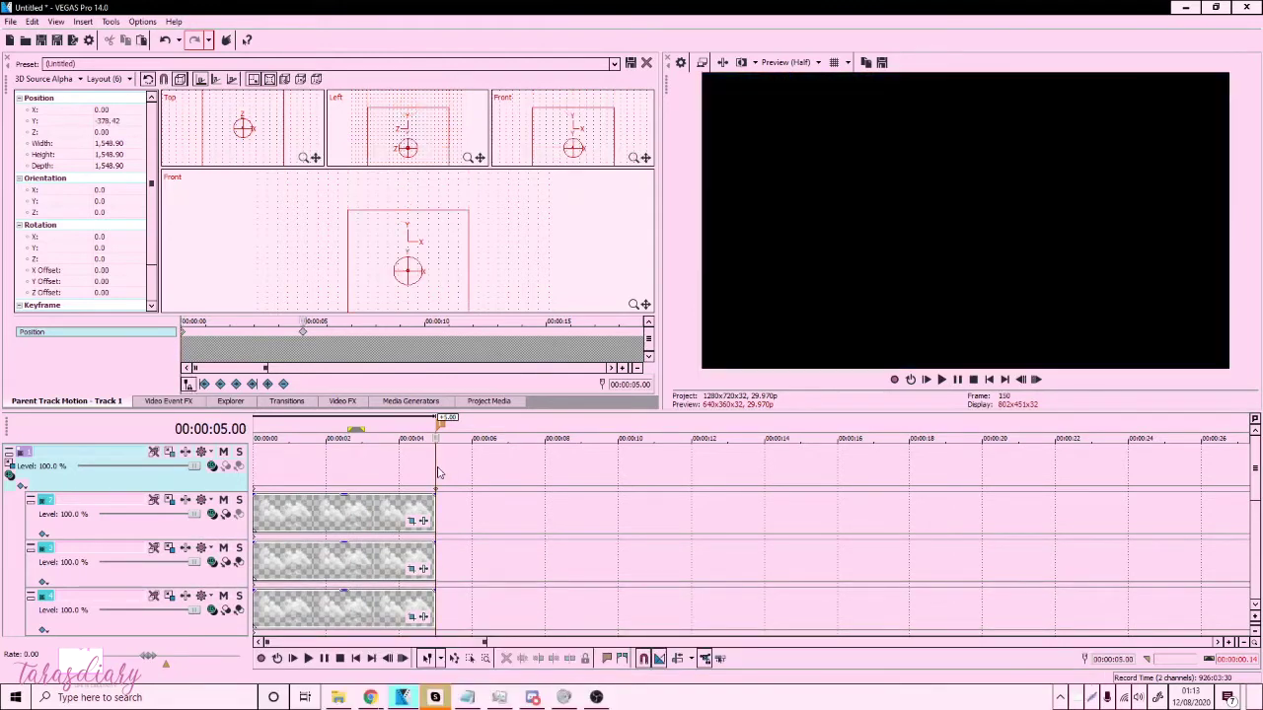
pyautogui.moveTo(407, 466); pyautogui.dragTo(253, 462)
pyautogui.click(254, 460)
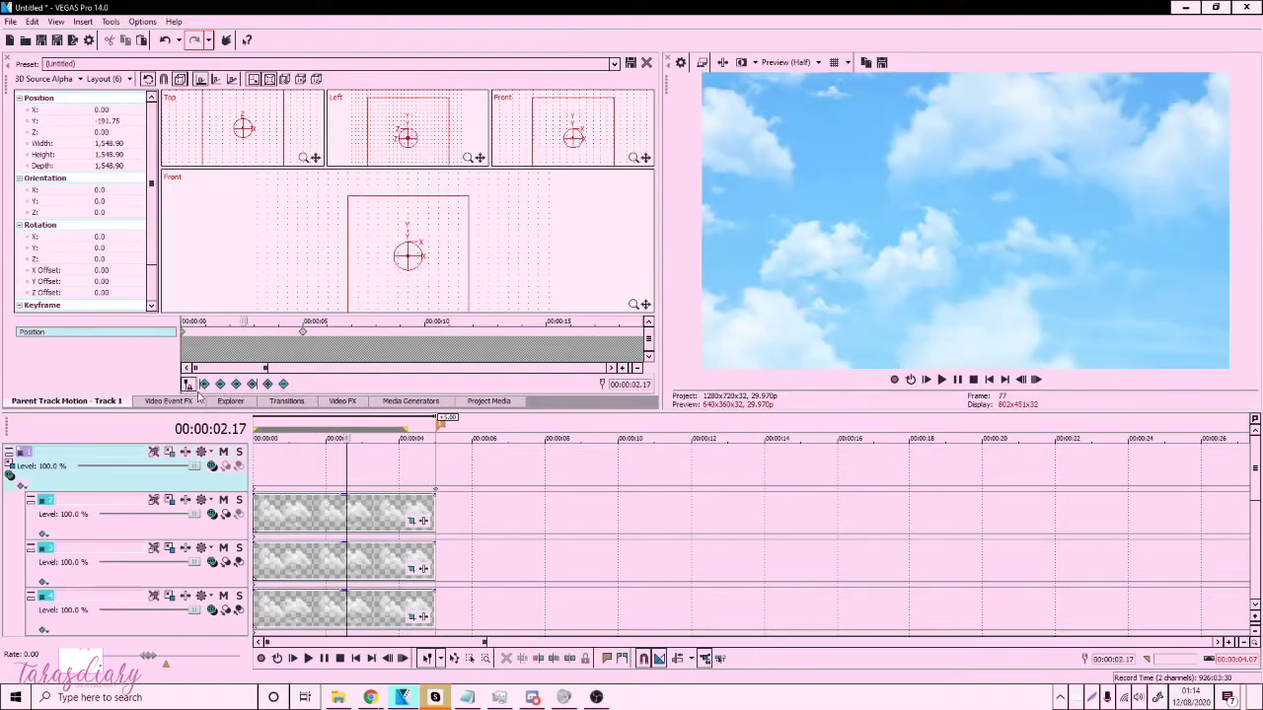
pyautogui.moveTo(364, 467); pyautogui.dragTo(411, 466)
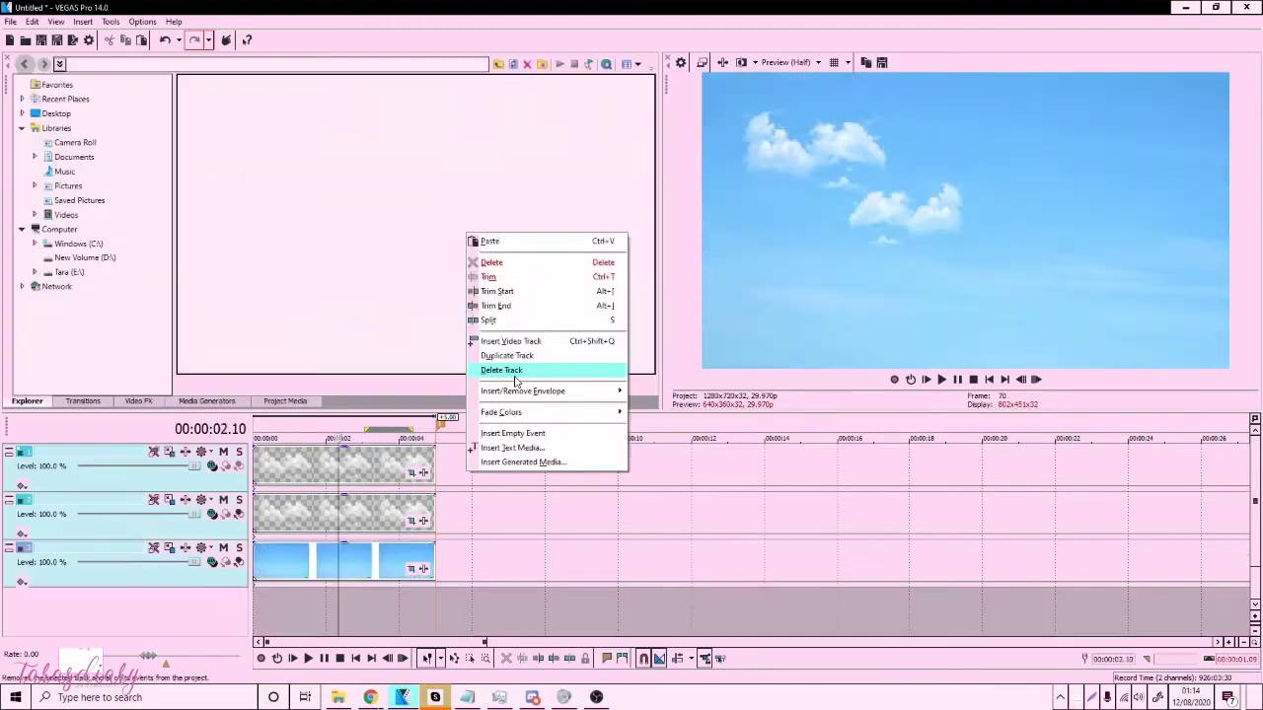
# Delete all remaining cloud and sky tracks and show the project's media.
pyautogui.click(522, 369)
pyautogui.click(305, 403)
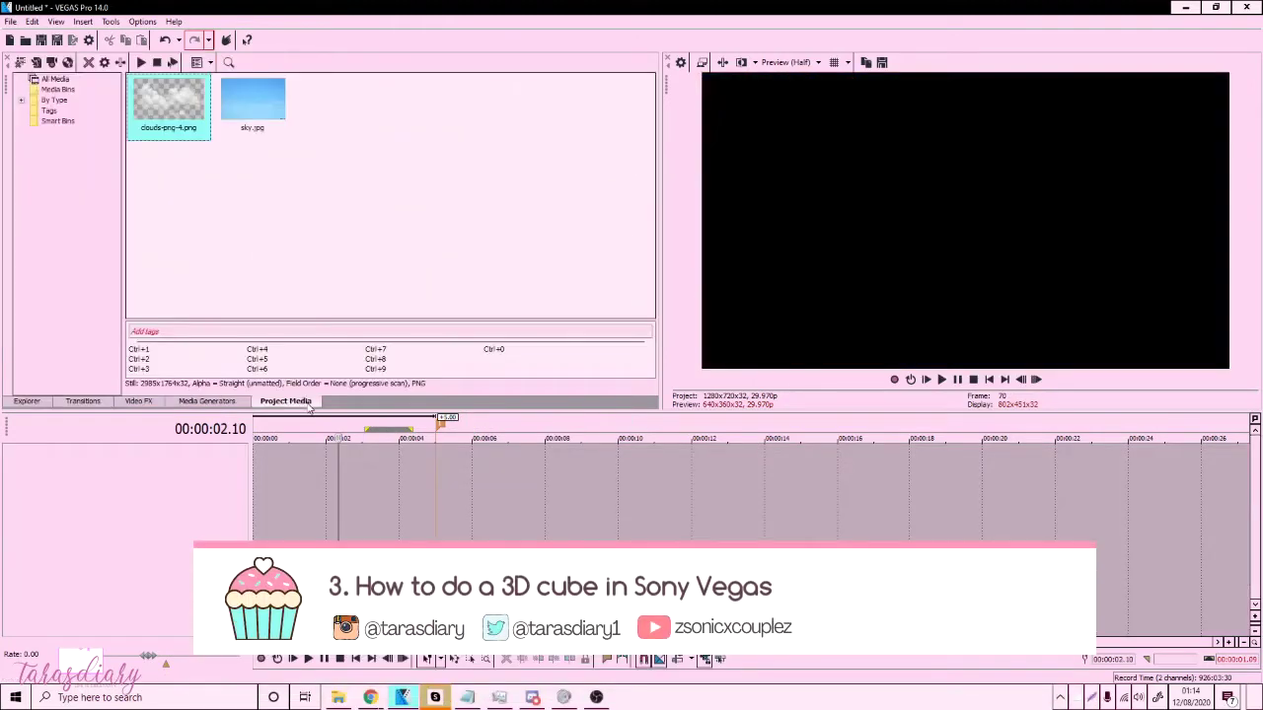
# Add a magenta solid color clip to the timeline and change its color to a lighter pink.
pyautogui.click(337, 698)
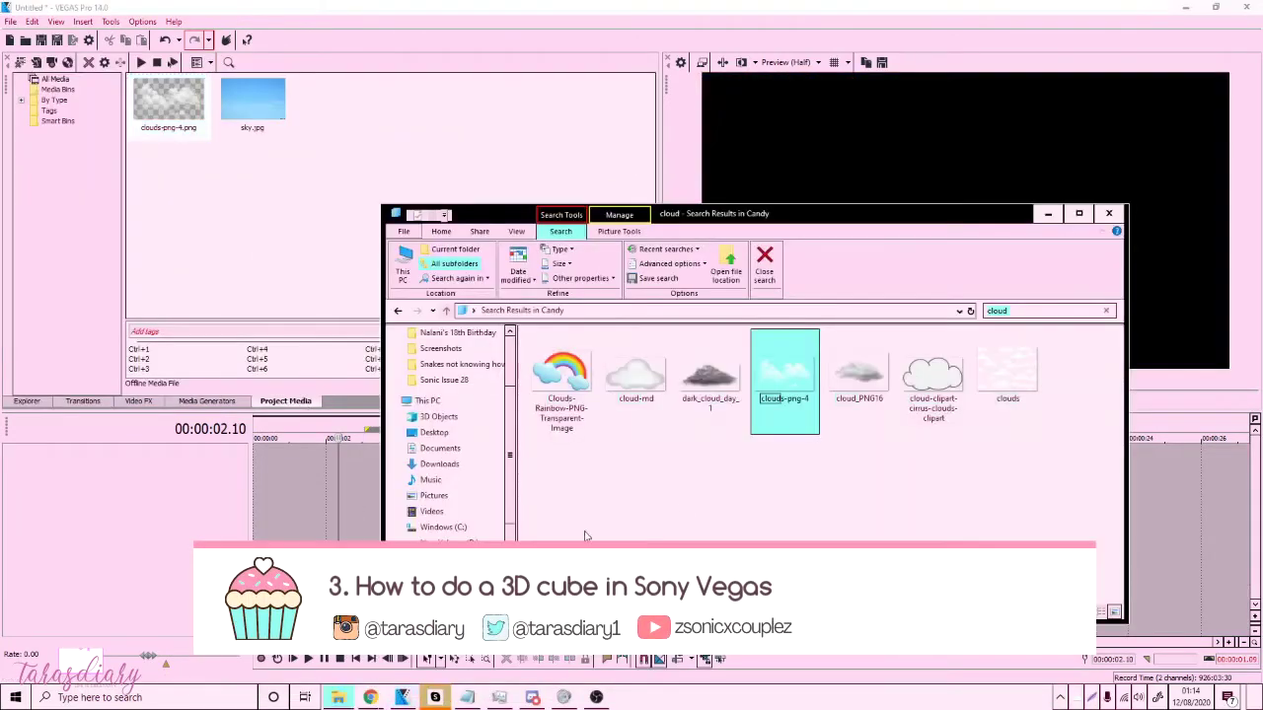
pyautogui.click(207, 401)
pyautogui.scroll(-20, 106, 269)
pyautogui.scroll(-5, 94, 266)
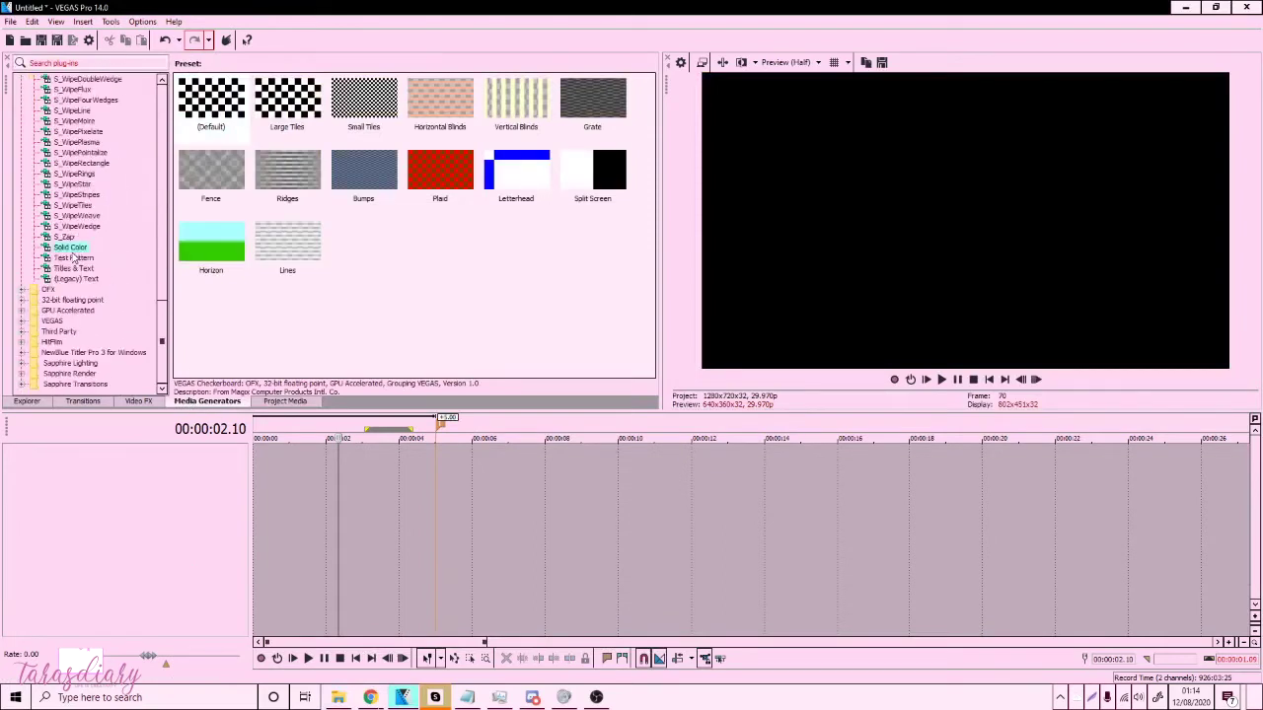
pyautogui.moveTo(378, 190); pyautogui.dragTo(281, 465)
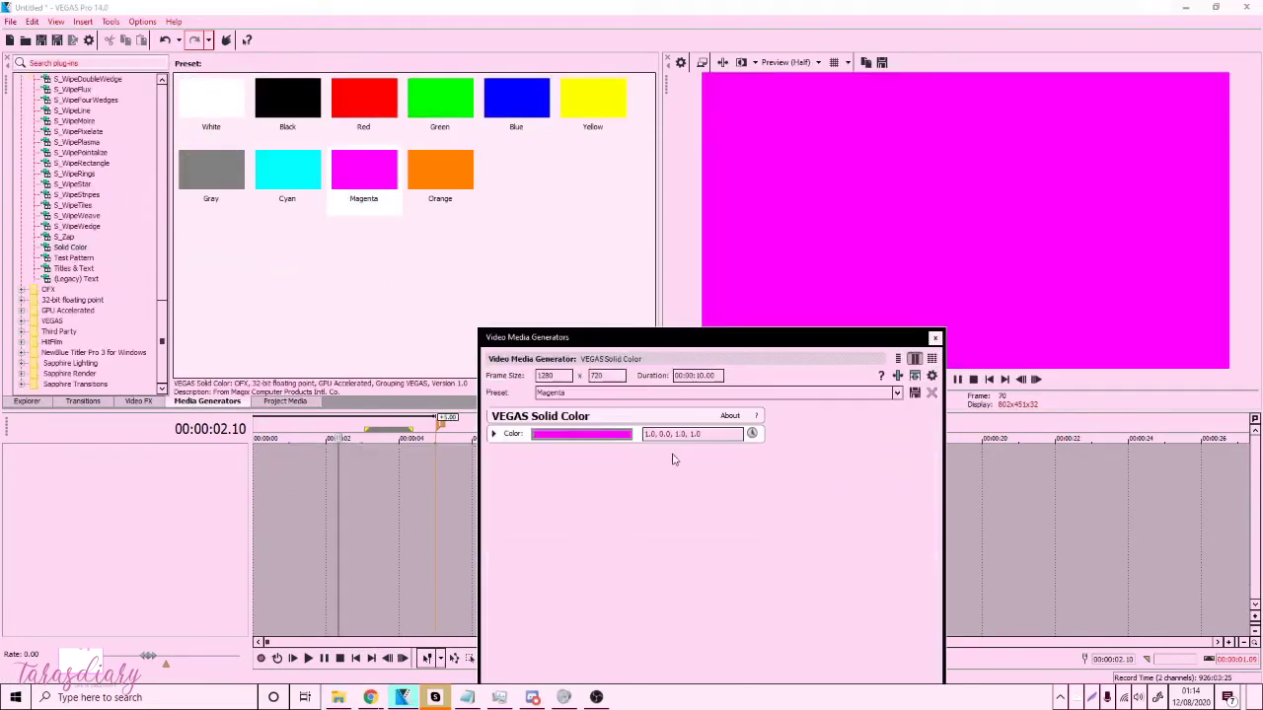
pyautogui.click(562, 434)
pyautogui.click(531, 473)
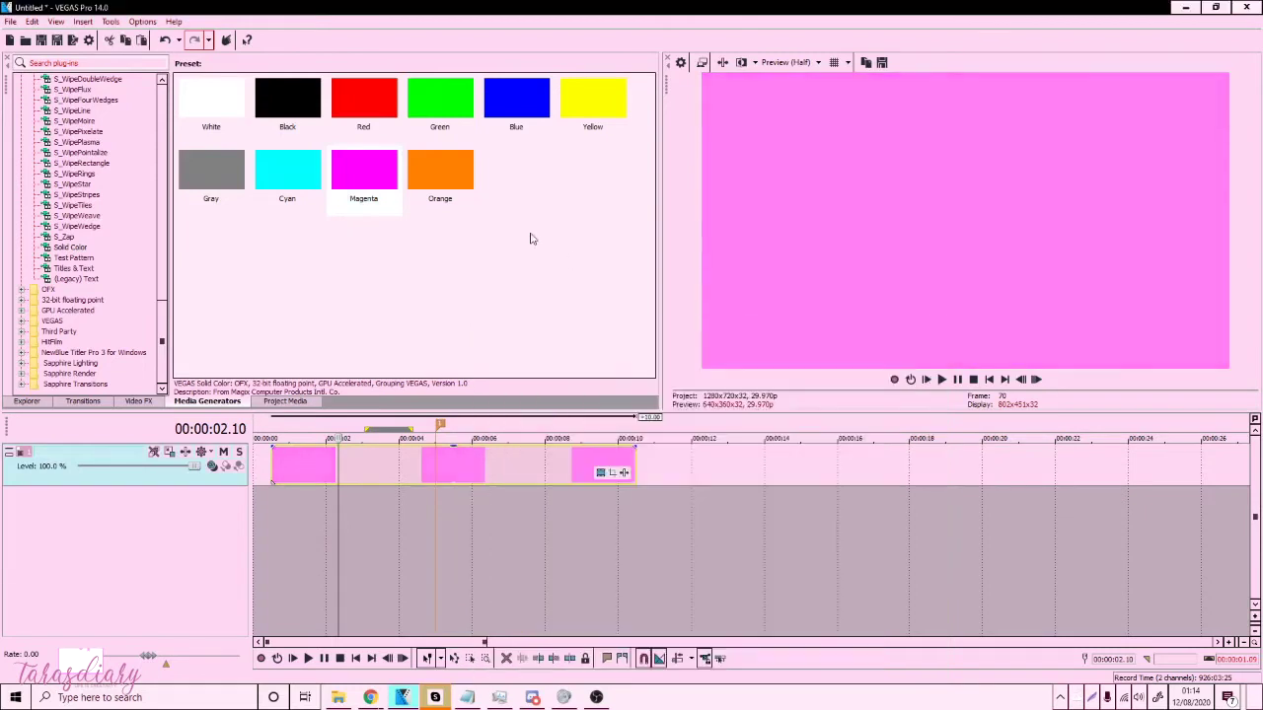
# Add a green solid color clip on a new track beneath the pink one.
pyautogui.moveTo(436, 119); pyautogui.dragTo(269, 530)
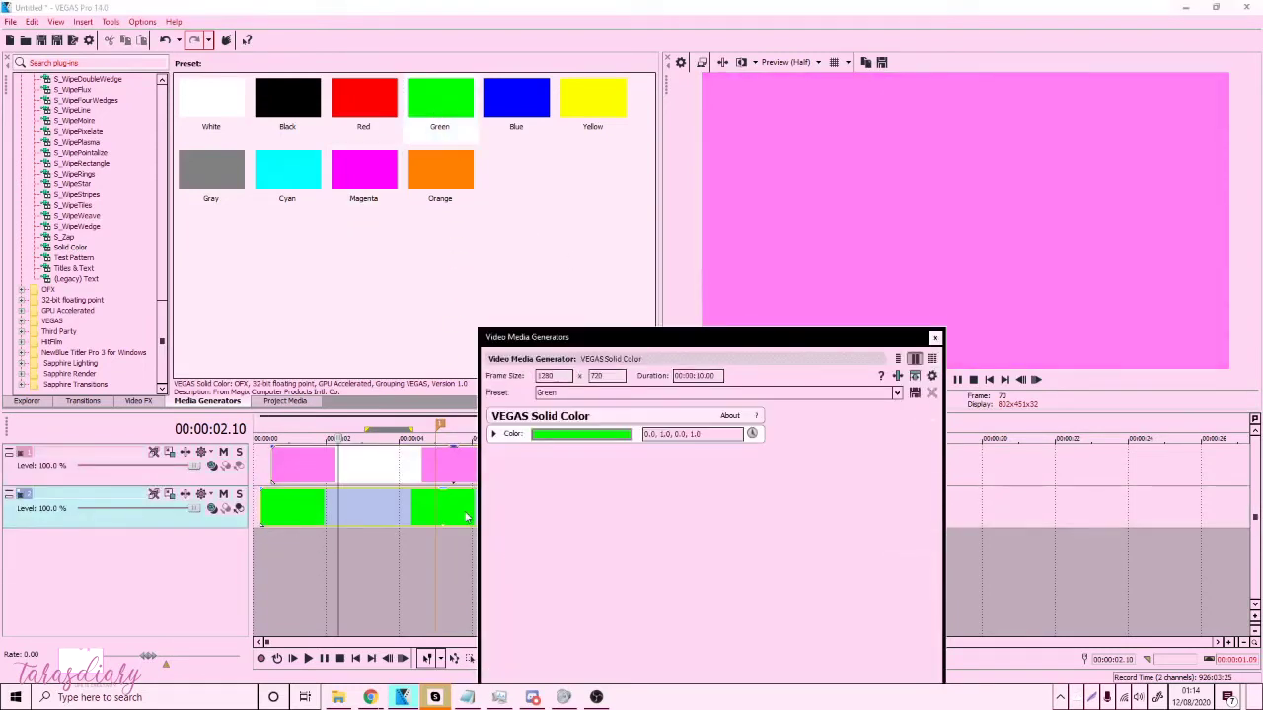
pyautogui.click(936, 338)
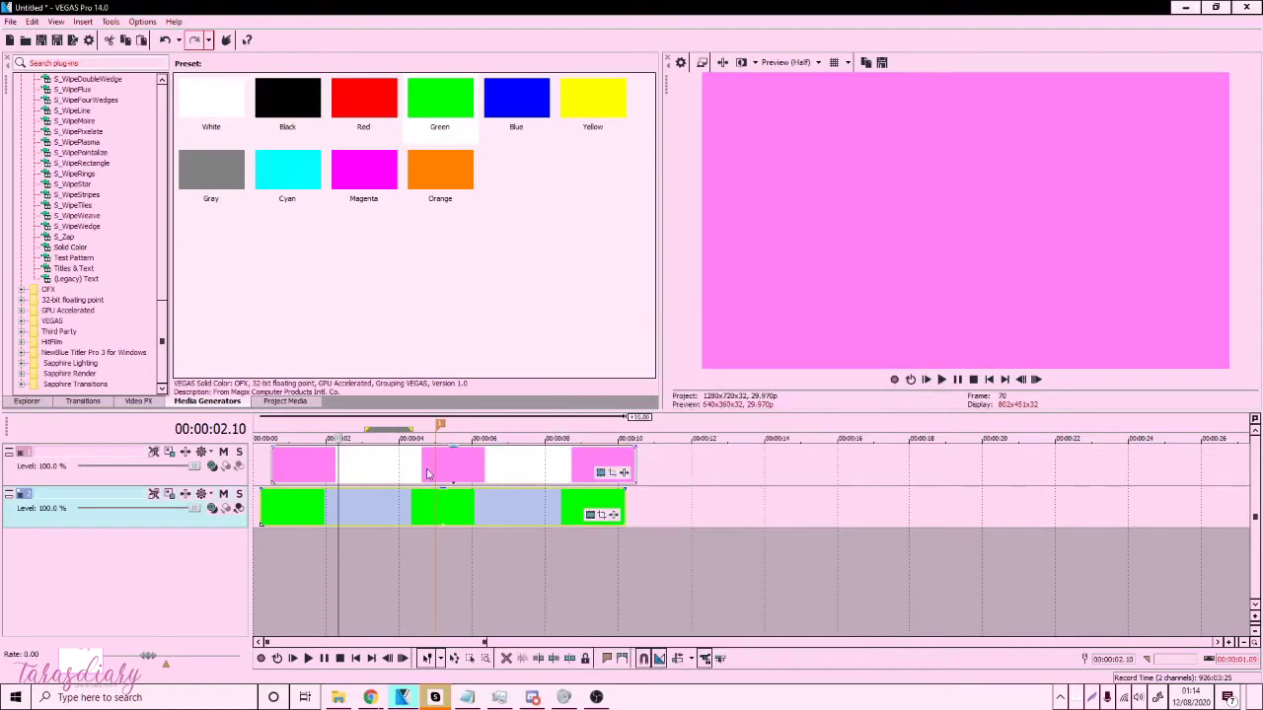
# Duplicate the pink track and arrange it as a child of an empty parent track.
pyautogui.click(696, 465)
pyautogui.rightClick(696, 465)
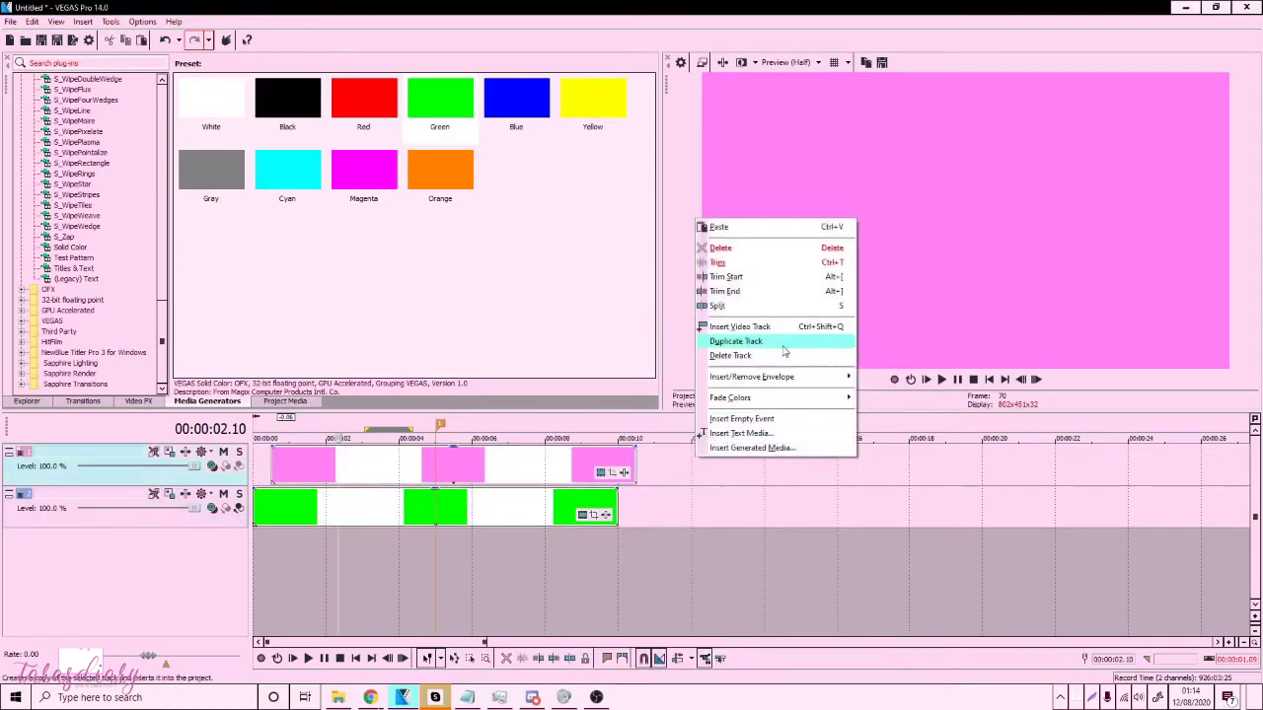
pyautogui.click(779, 344)
pyautogui.click(238, 507)
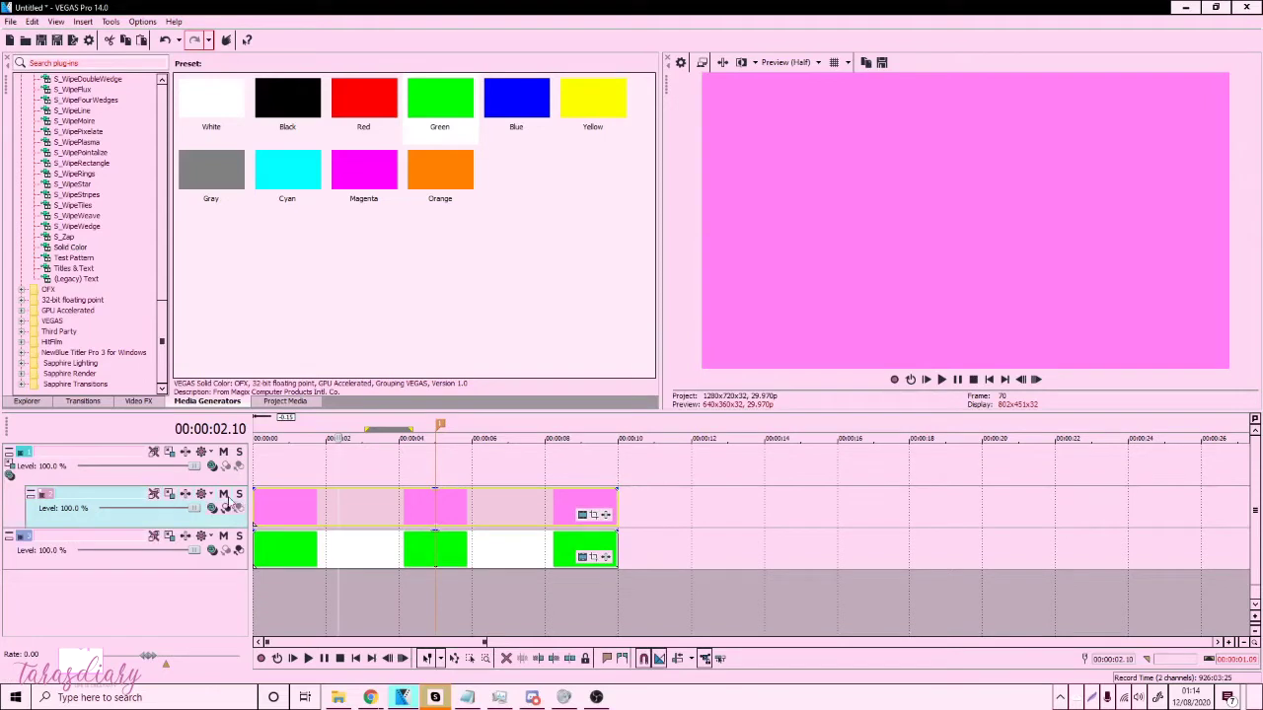
# Set the compositing mode of the parent track and its pink child track to 3D Source Alpha.
pyautogui.click(9, 475)
pyautogui.press('Escape')
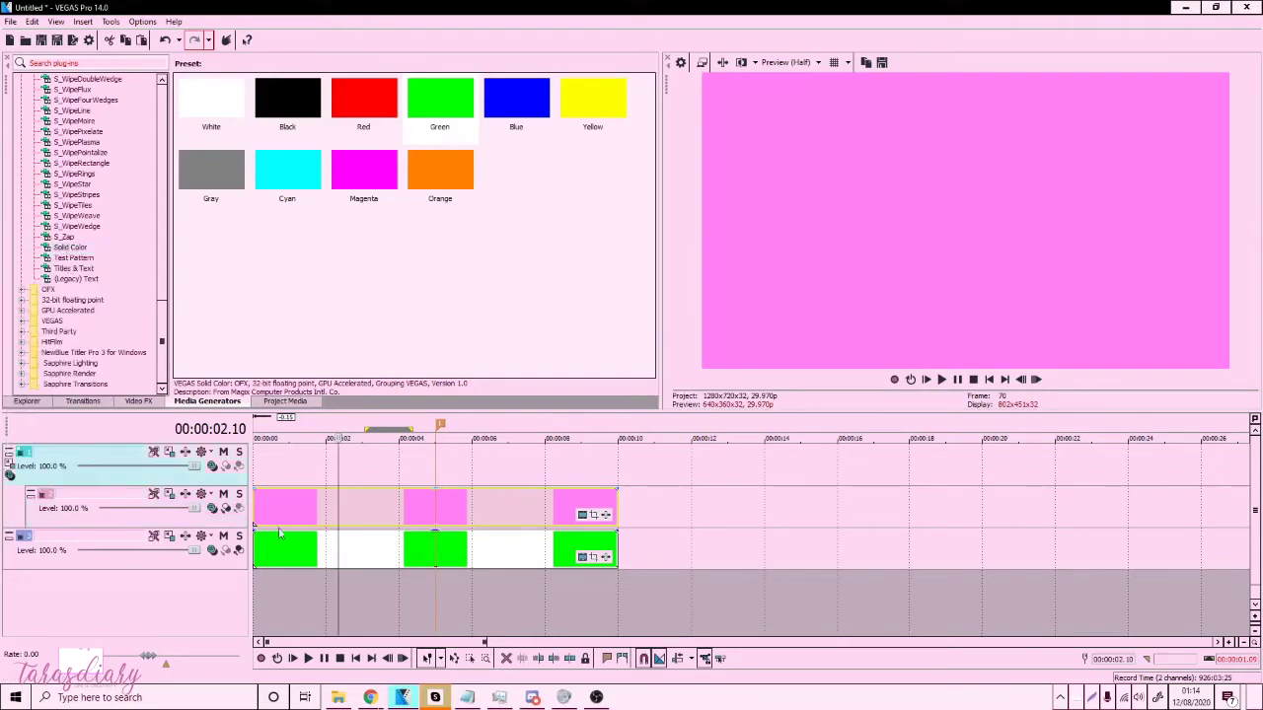
pyautogui.click(211, 508)
pyautogui.click(242, 285)
pyautogui.click(211, 466)
pyautogui.click(249, 244)
# Apply the Cookie Cutter effect to the pink clip and set its shape to Square.
pyautogui.click(138, 400)
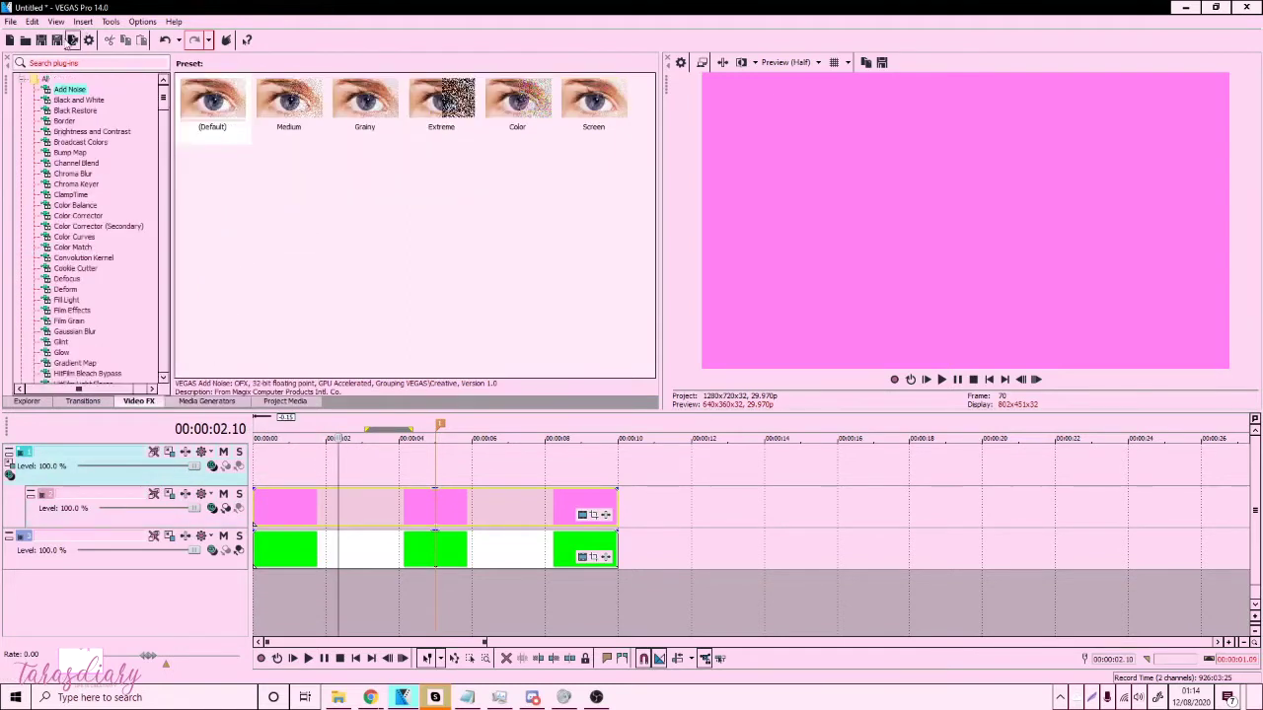
pyautogui.moveTo(288, 104); pyautogui.dragTo(452, 518)
pyautogui.click(143, 158)
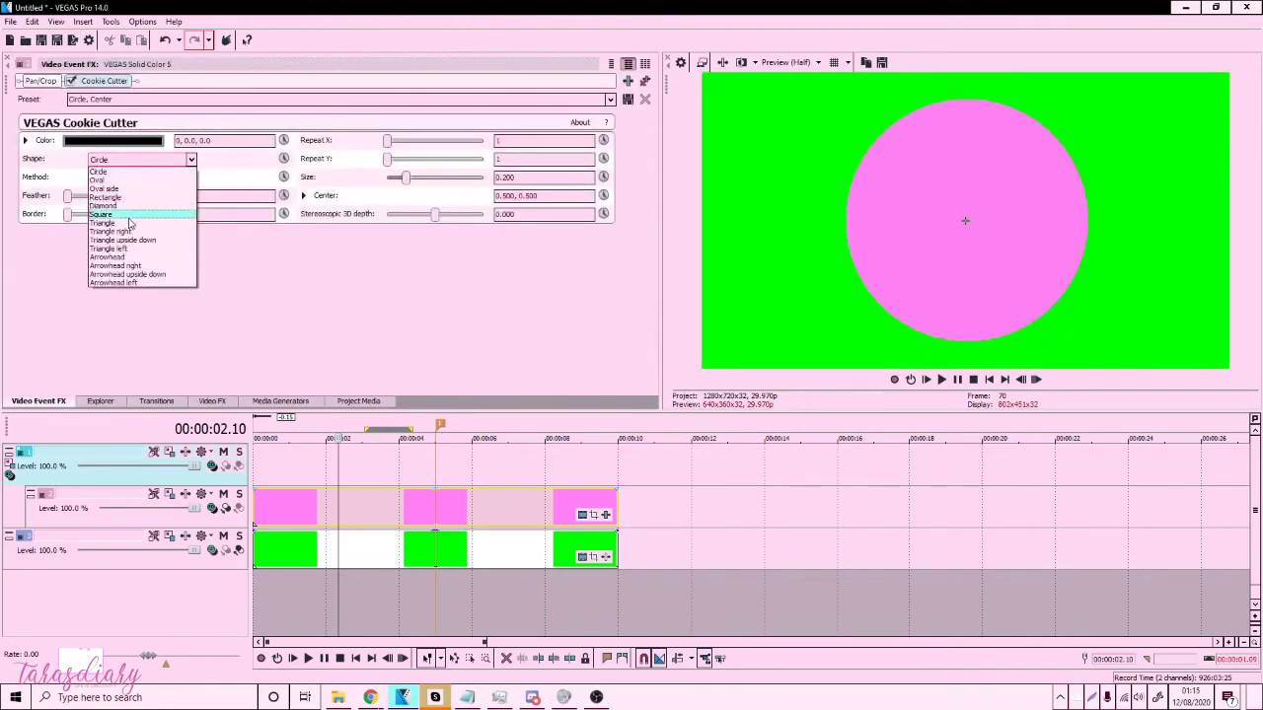
pyautogui.click(126, 219)
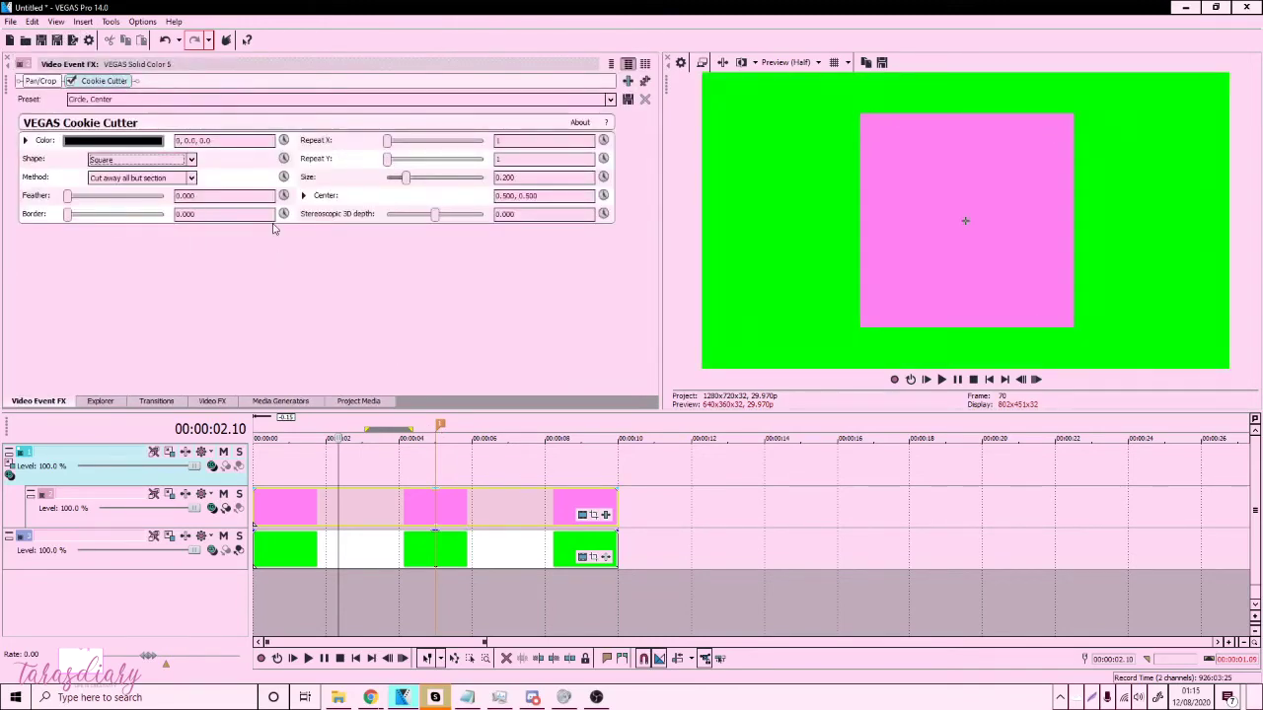
# In the parent motion, rotate the square to a Y orientation of about -43 and scale it to about 498 wide.
pyautogui.click(9, 465)
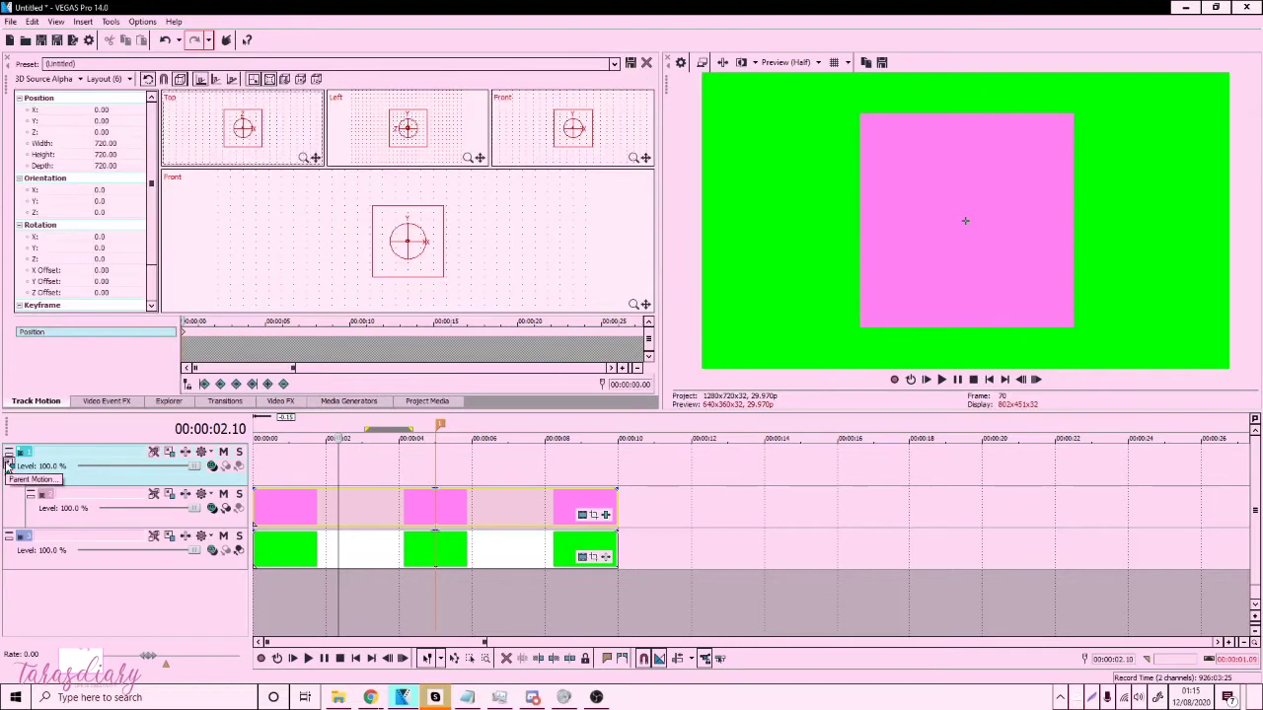
pyautogui.scroll(3, 440, 248)
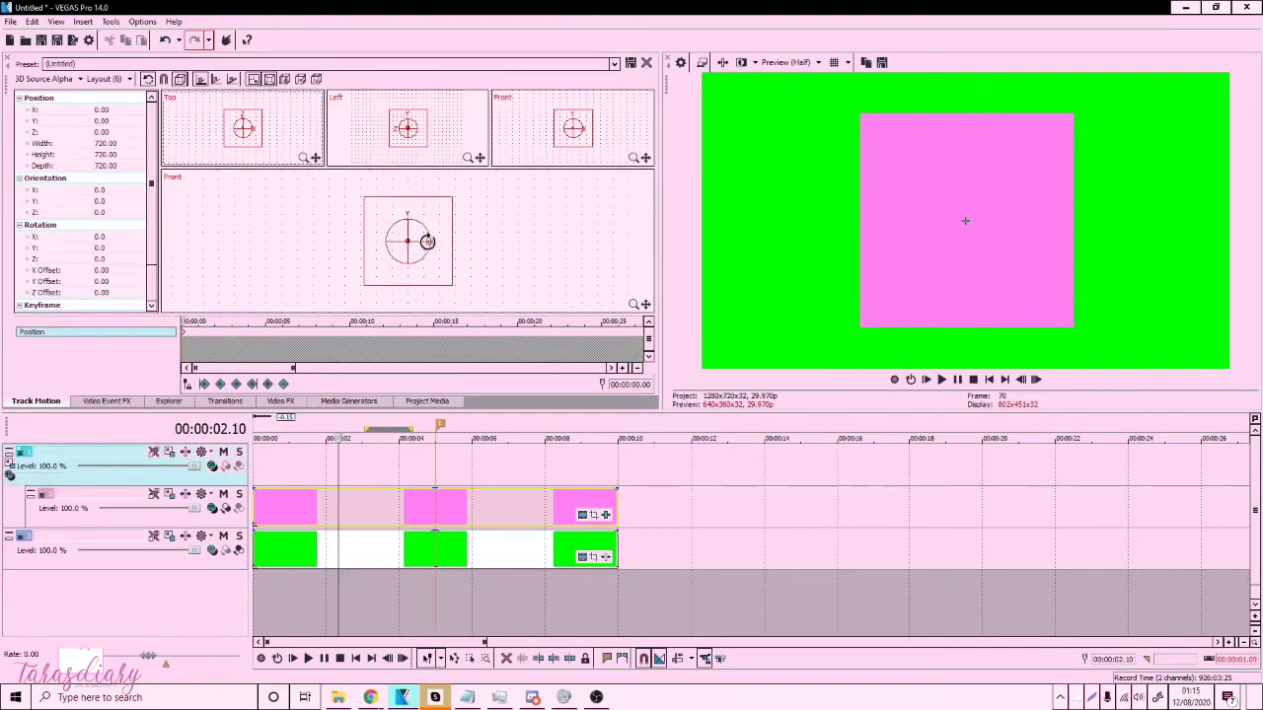
pyautogui.moveTo(537, 258); pyautogui.dragTo(458, 273)
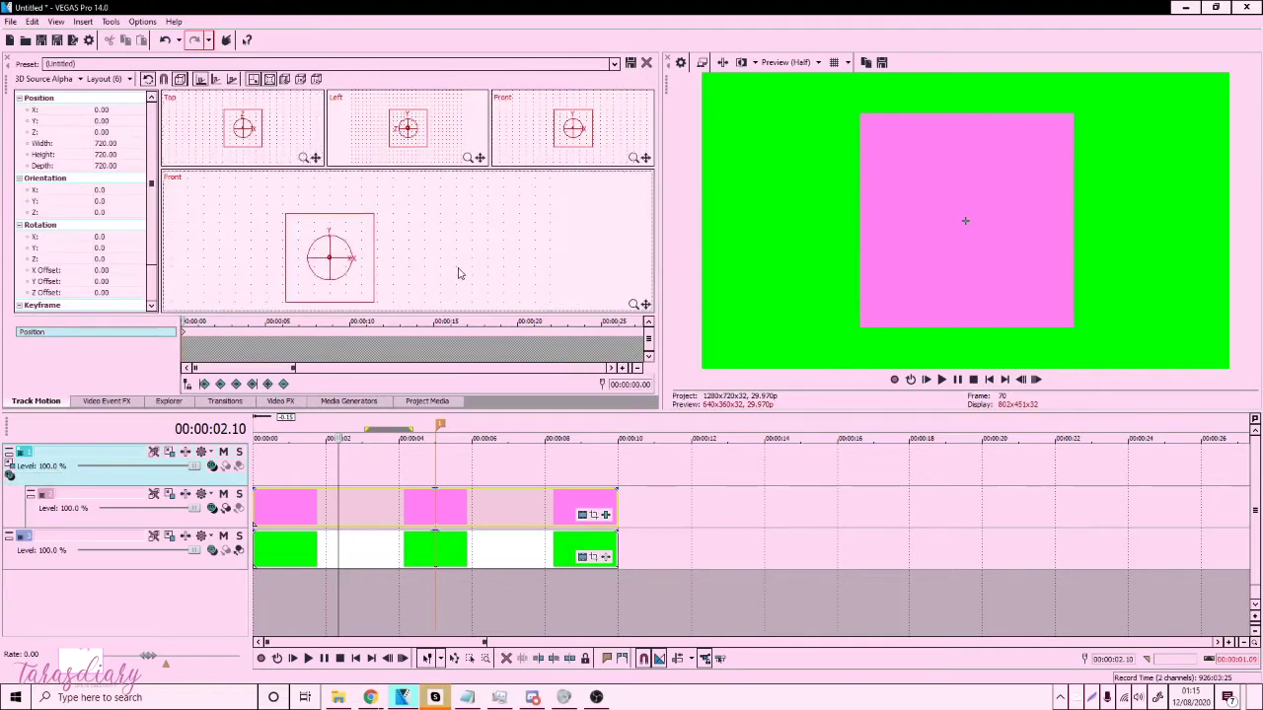
pyautogui.scroll(2, 335, 258)
pyautogui.moveTo(345, 258)
pyautogui.mouseDown()
pyautogui.moveTo(316, 270)
pyautogui.moveTo(366, 266)
pyautogui.mouseUp()
pyautogui.rightClick(366, 267)
pyautogui.click(390, 283)
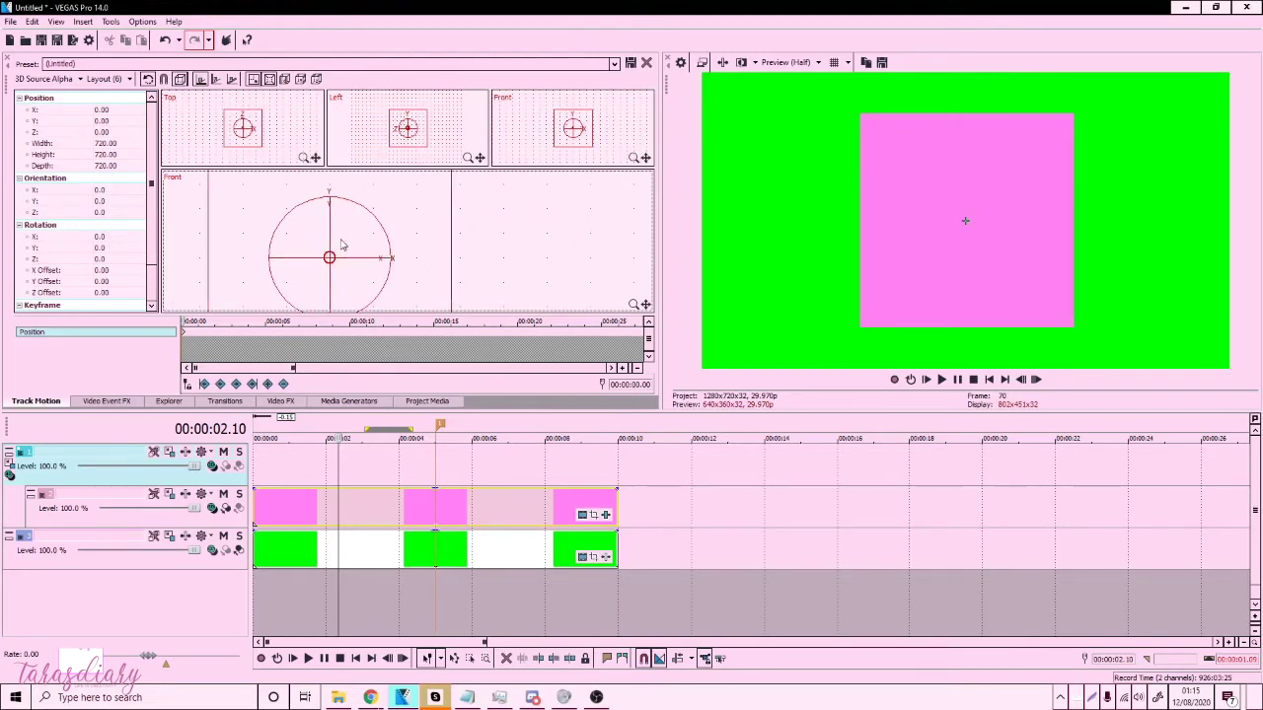
pyautogui.moveTo(330, 230); pyautogui.dragTo(327, 198)
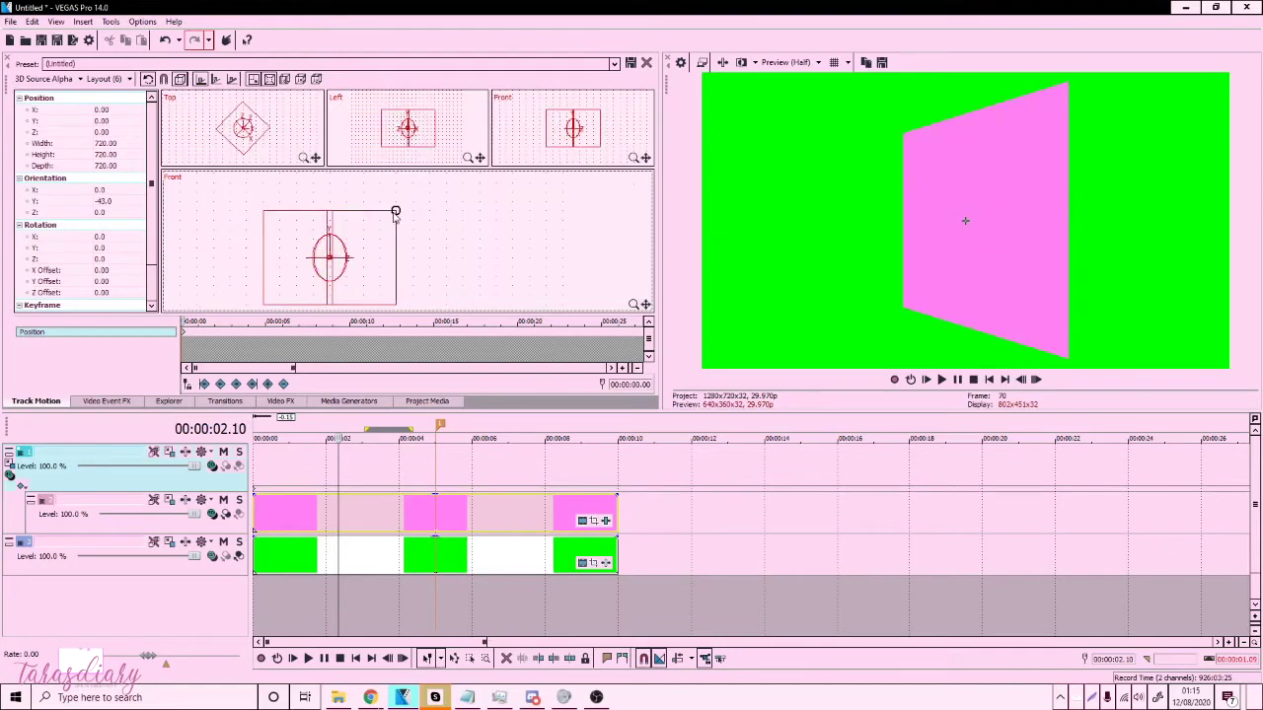
pyautogui.moveTo(394, 213); pyautogui.dragTo(375, 225)
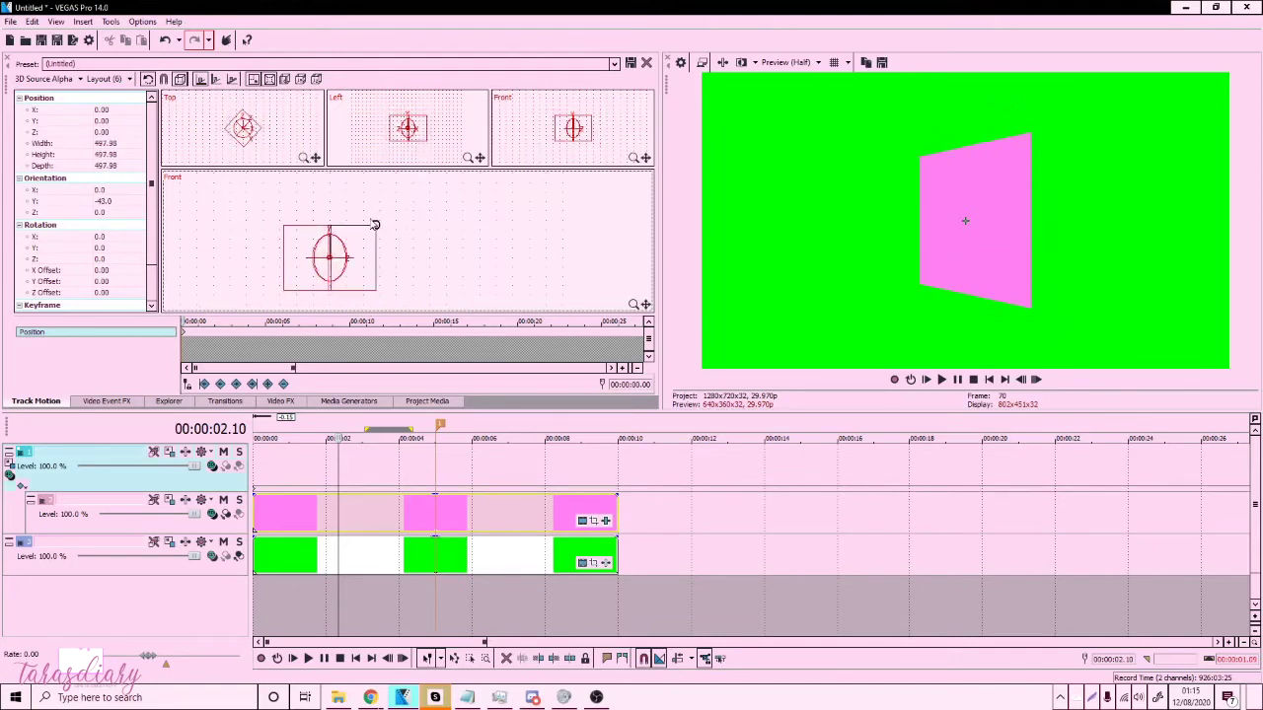
# Duplicate the pink square's track and set the upper copy's Y orientation to 90.
pyautogui.rightClick(640, 521)
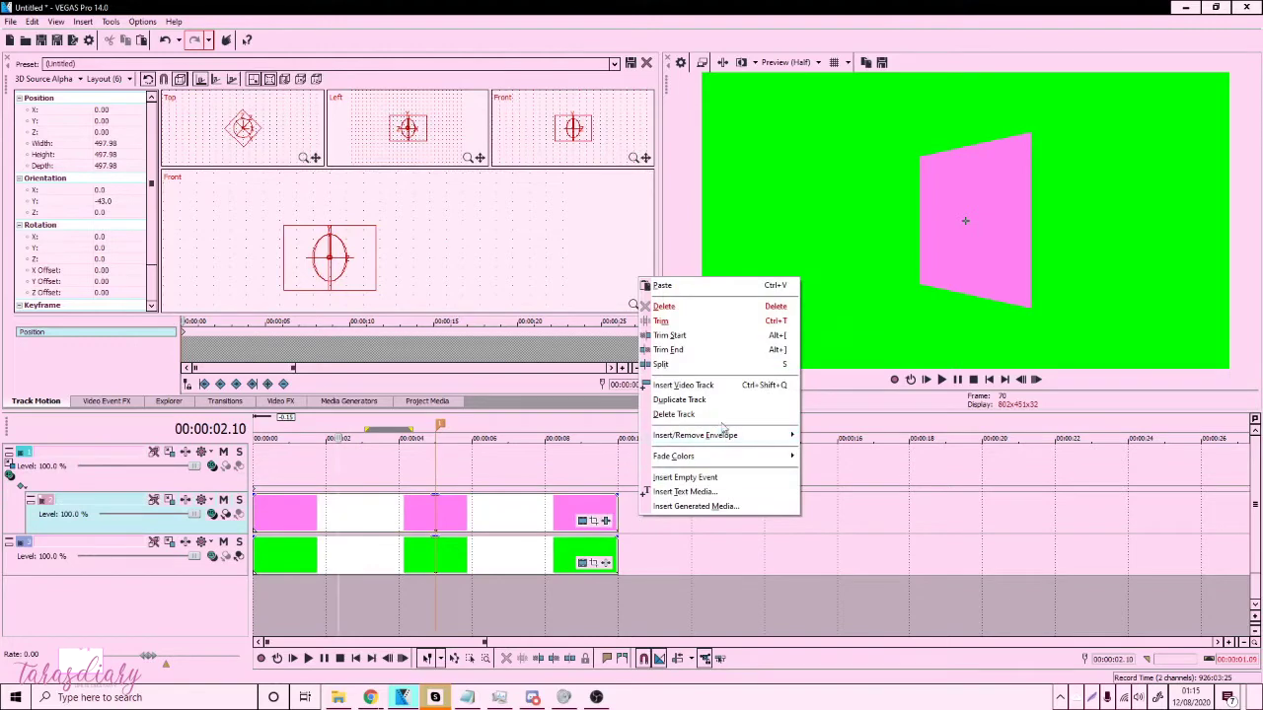
pyautogui.click(696, 401)
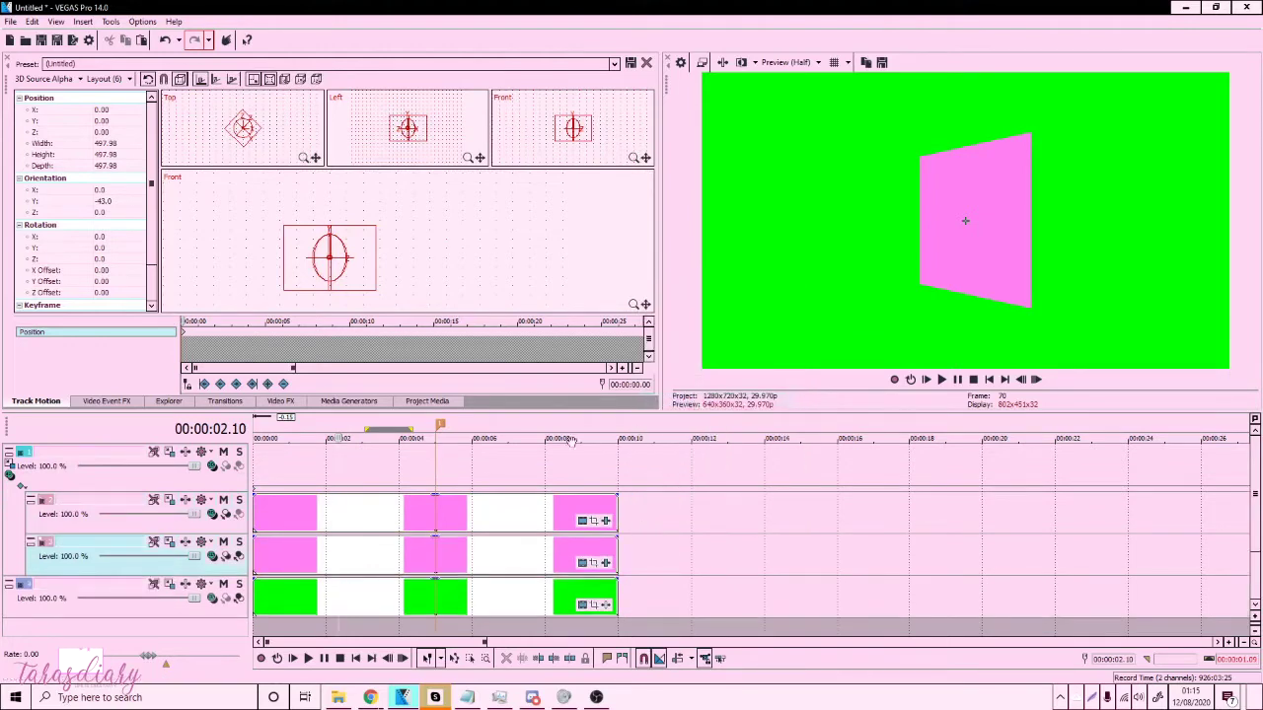
pyautogui.click(169, 501)
pyautogui.scroll(3, 409, 242)
pyautogui.scroll(2, 419, 246)
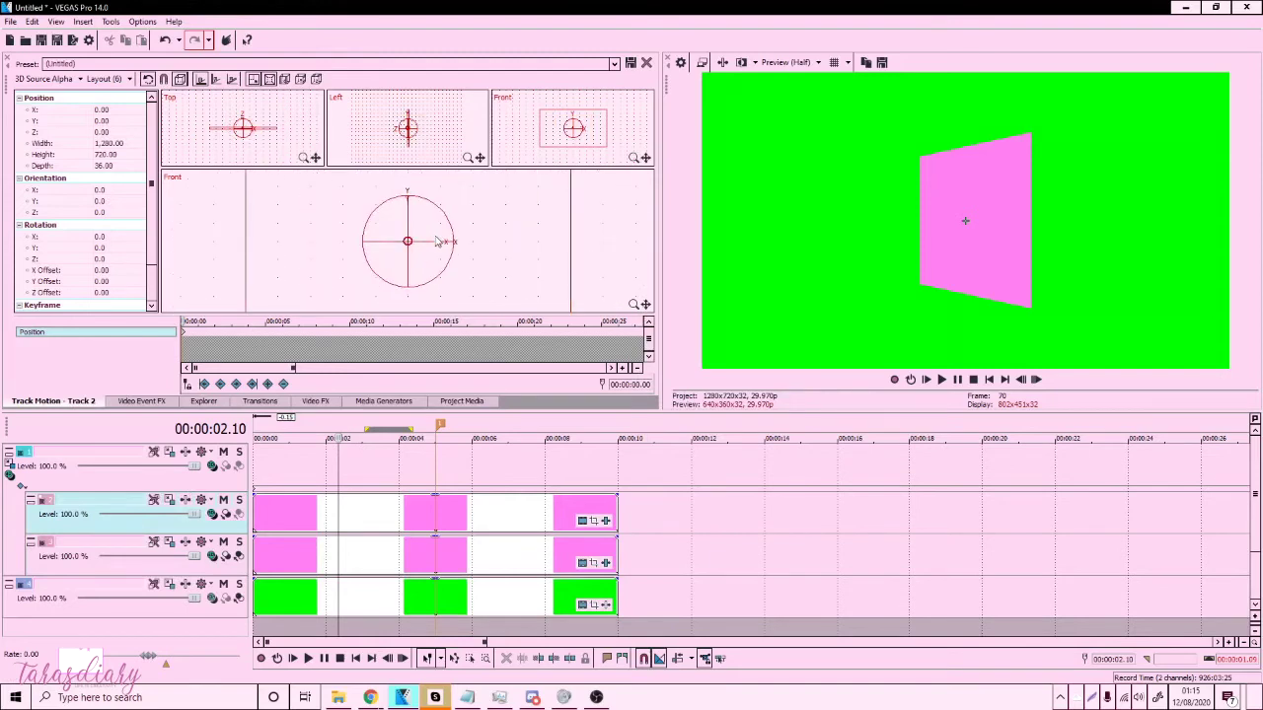
pyautogui.moveTo(428, 239); pyautogui.dragTo(478, 230)
pyautogui.click(130, 202)
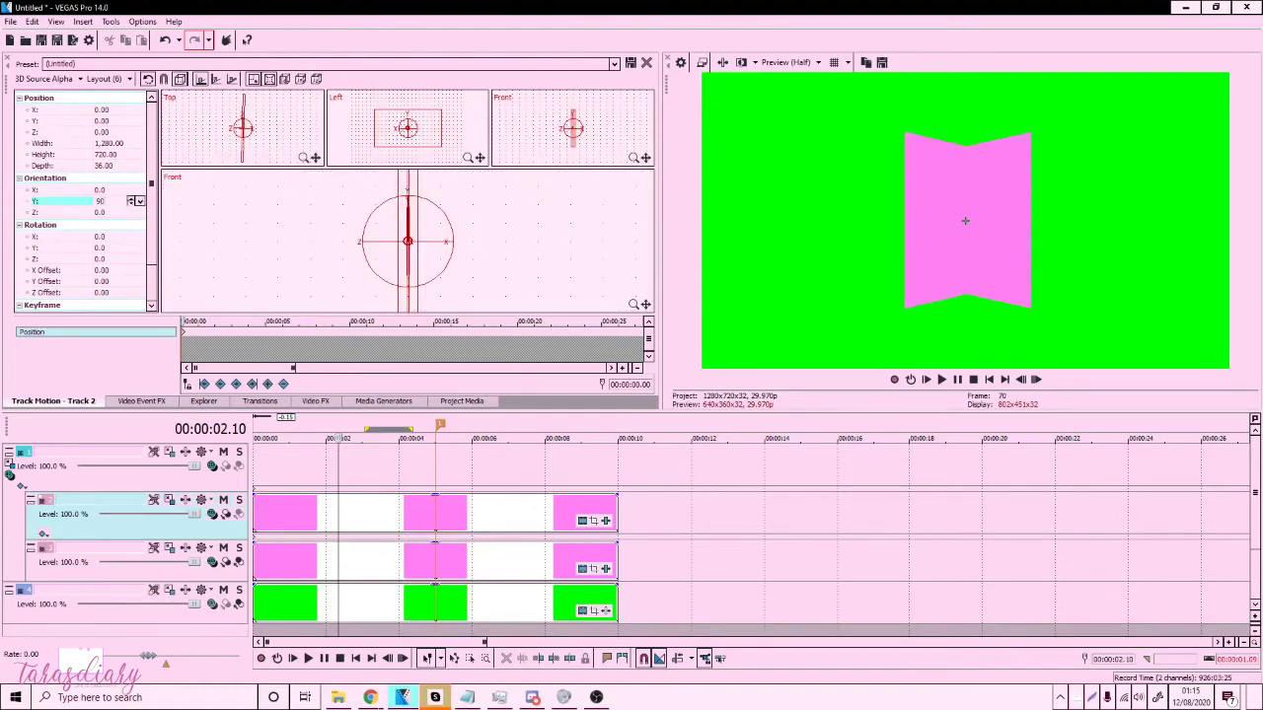
pyautogui.press('Return')
# Move the 90° side face along X to about 263, working from the top view.
pyautogui.click(269, 125)
pyautogui.press('Right')
pyautogui.press('Right')
pyautogui.press('Right')
pyautogui.press('Right')
pyautogui.press('Right')
pyautogui.press('Right')
pyautogui.press('Right')
pyautogui.press('Right')
pyautogui.press('Right')
pyautogui.press('Right')
pyautogui.press('Right')
pyautogui.press('Right')
pyautogui.press('Right')
pyautogui.press('Right')
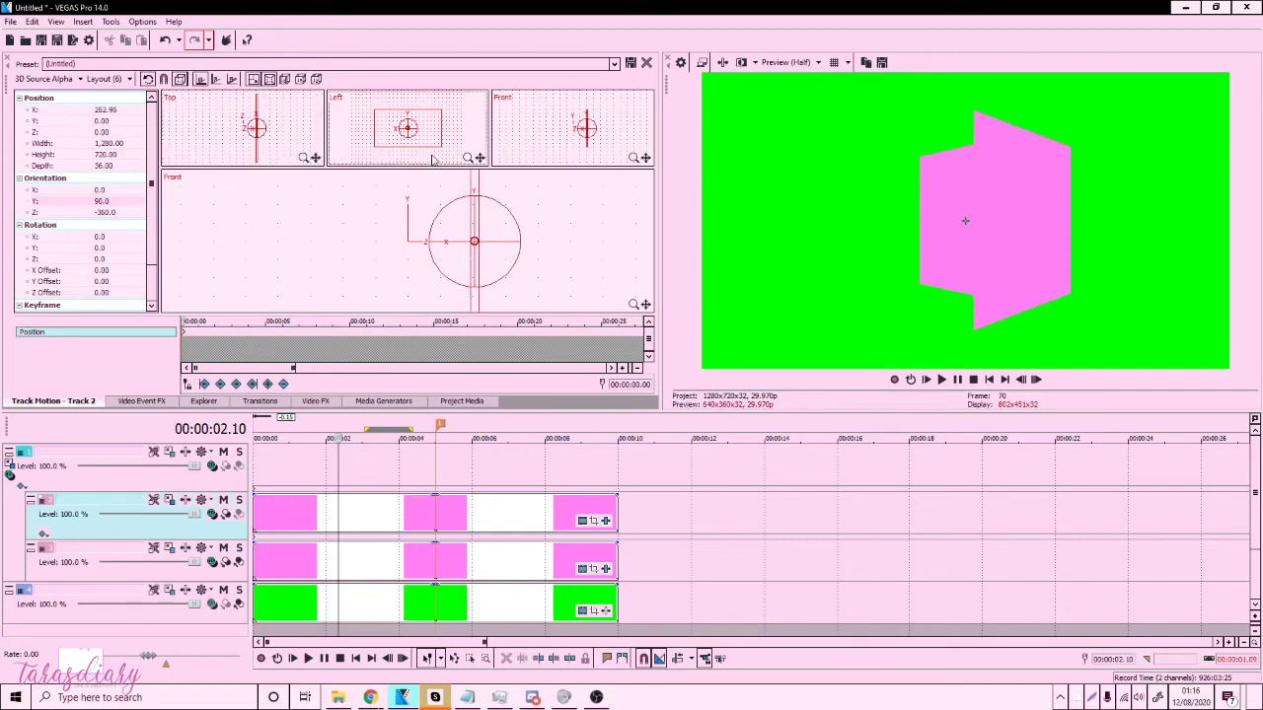
# Move the 90° side face along Z to about 250 so its edge meets the front face.
pyautogui.press('Left')
pyautogui.press('Left')
pyautogui.press('Left')
pyautogui.press('Left')
pyautogui.press('Left')
pyautogui.press('Left')
pyautogui.press('Left')
pyautogui.press('Left')
pyautogui.press('Left')
pyautogui.press('Left')
pyautogui.press('Left')
pyautogui.press('Left')
pyautogui.press('Left')
pyautogui.press('Left')
pyautogui.moveTo(432, 144); pyautogui.dragTo(432, 144)
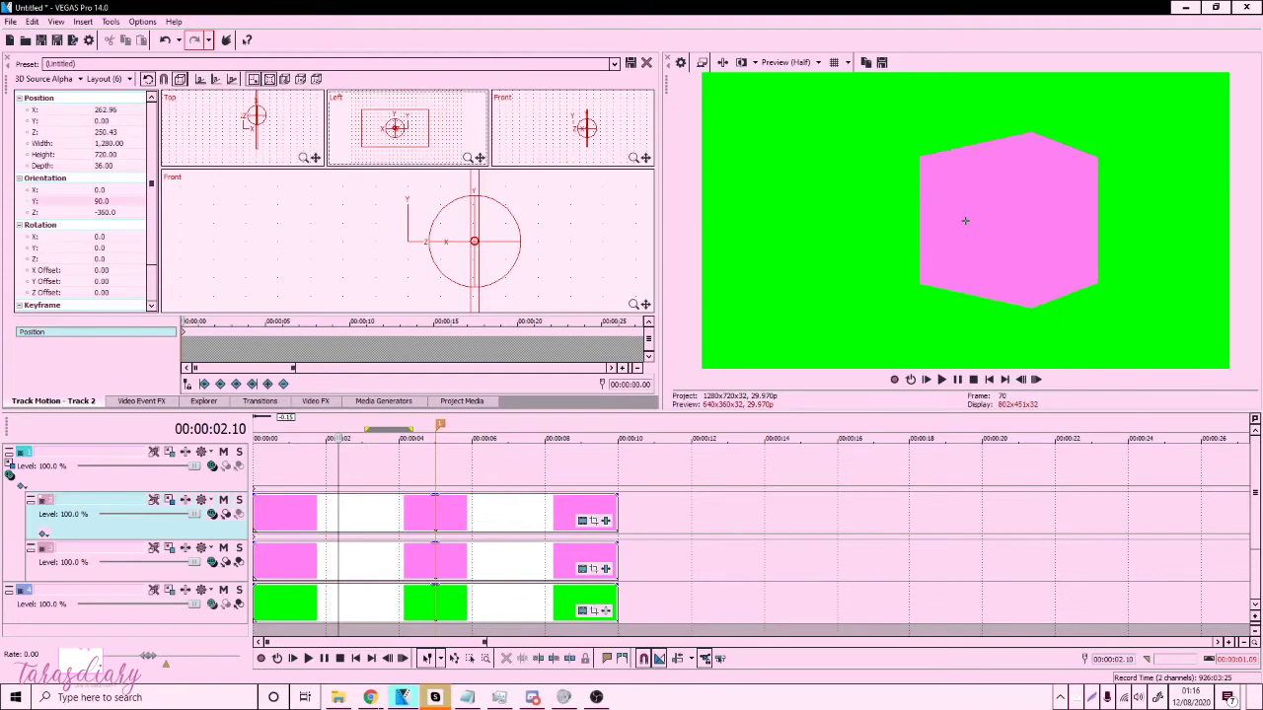
# Rotate the parent motion to expose the seam and nudge the side face to about X 256, Z 263.
pyautogui.click(12, 464)
pyautogui.moveTo(444, 236); pyautogui.dragTo(501, 223)
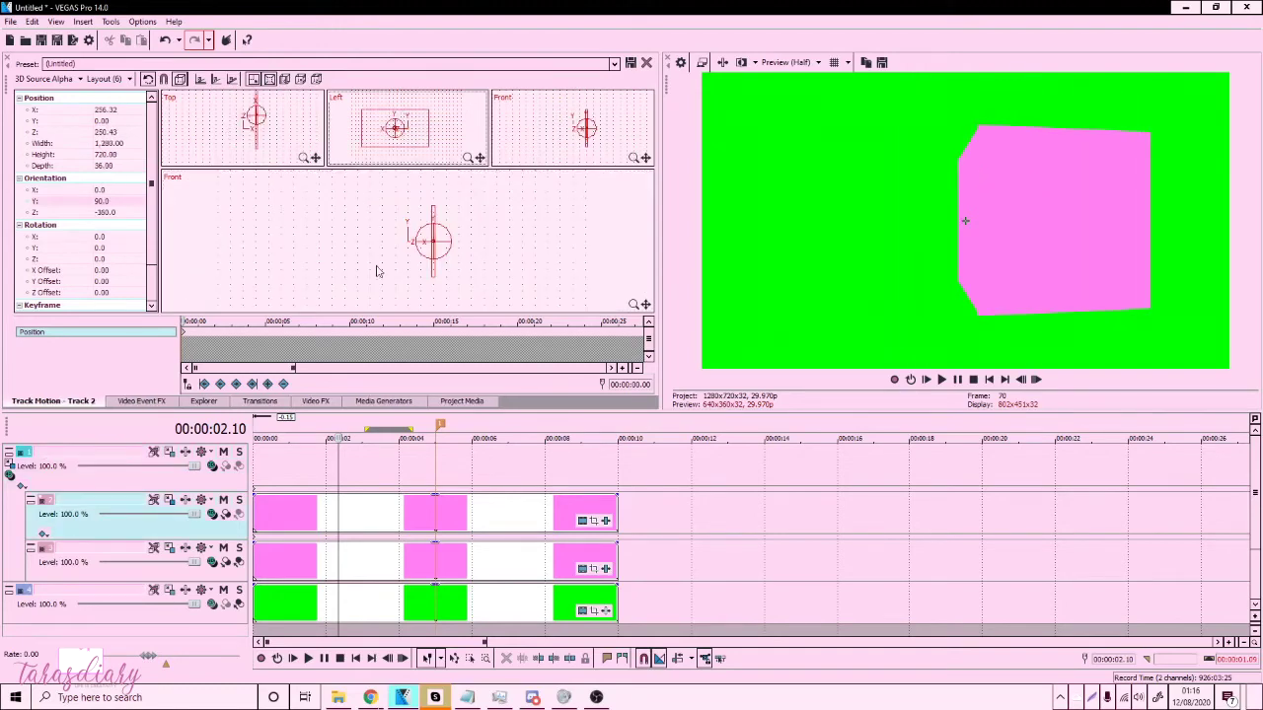
pyautogui.press('Left')
pyautogui.click(457, 233)
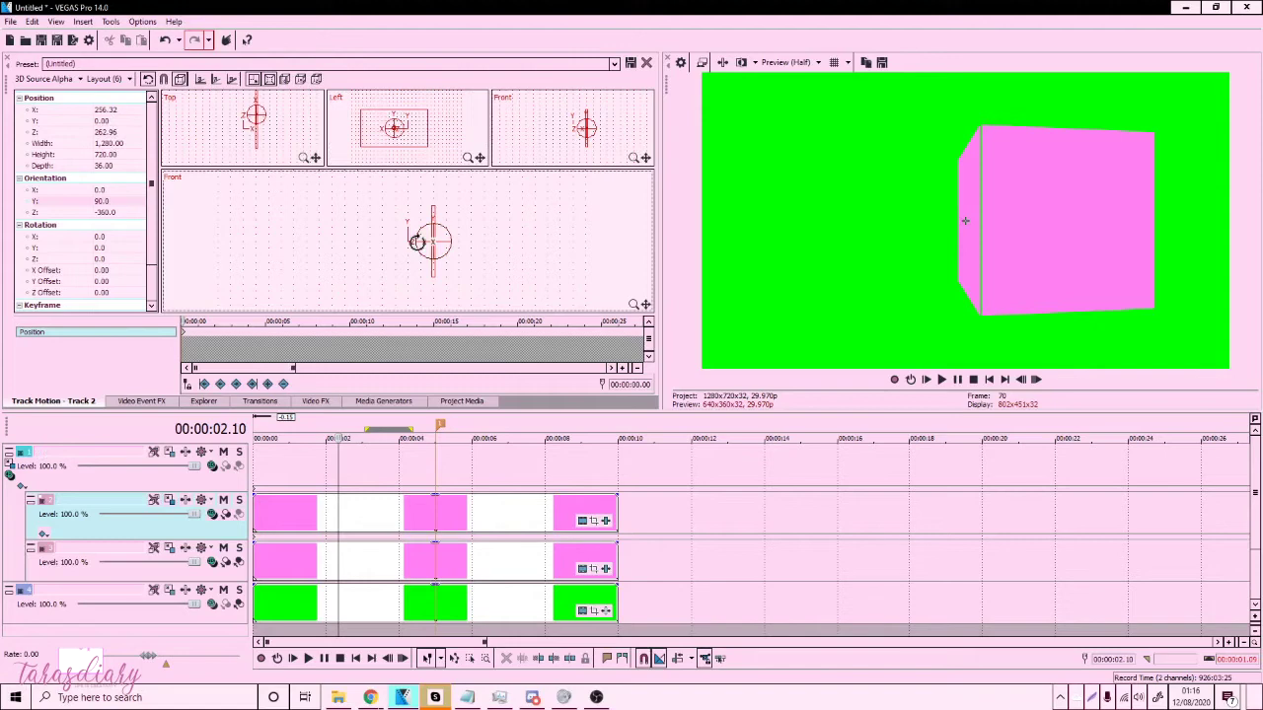
# Rotate the parent motion to about X -180, Y 36, Z -180 to show the faces from behind.
pyautogui.moveTo(418, 239); pyautogui.dragTo(416, 234)
pyautogui.moveTo(388, 146); pyautogui.dragTo(385, 149)
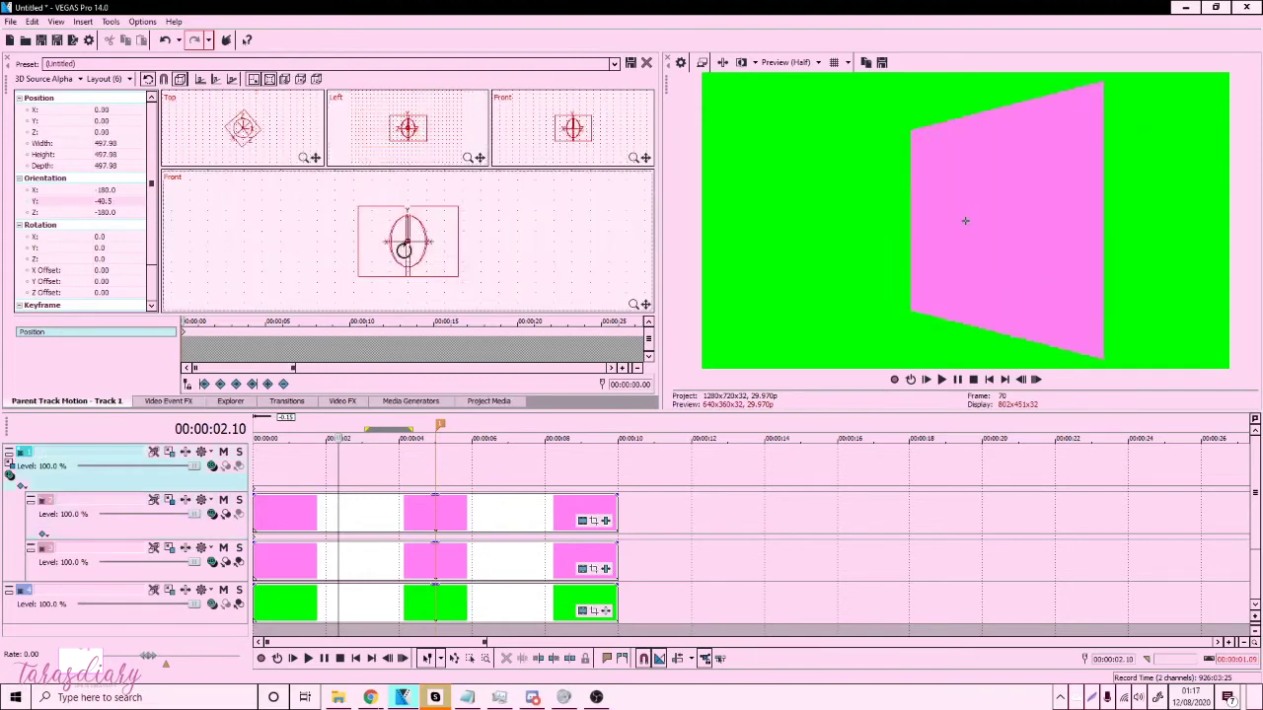
pyautogui.moveTo(400, 247); pyautogui.dragTo(385, 270)
# Duplicate the unrotated pink face's track to make a third cube face.
pyautogui.click(98, 549)
pyautogui.rightClick(678, 549)
pyautogui.click(427, 484)
pyautogui.rightClick(685, 575)
pyautogui.click(740, 459)
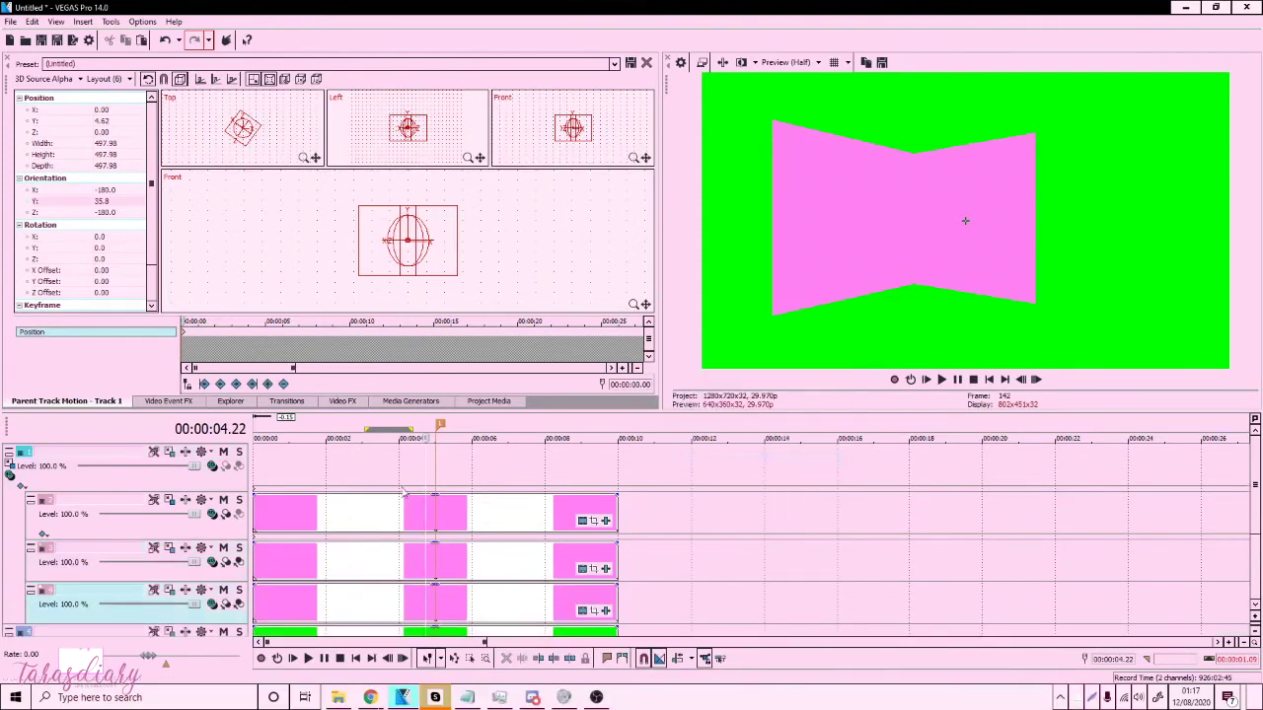
# Move the third face along Z to about 526 in its 3D track motion.
pyautogui.click(168, 590)
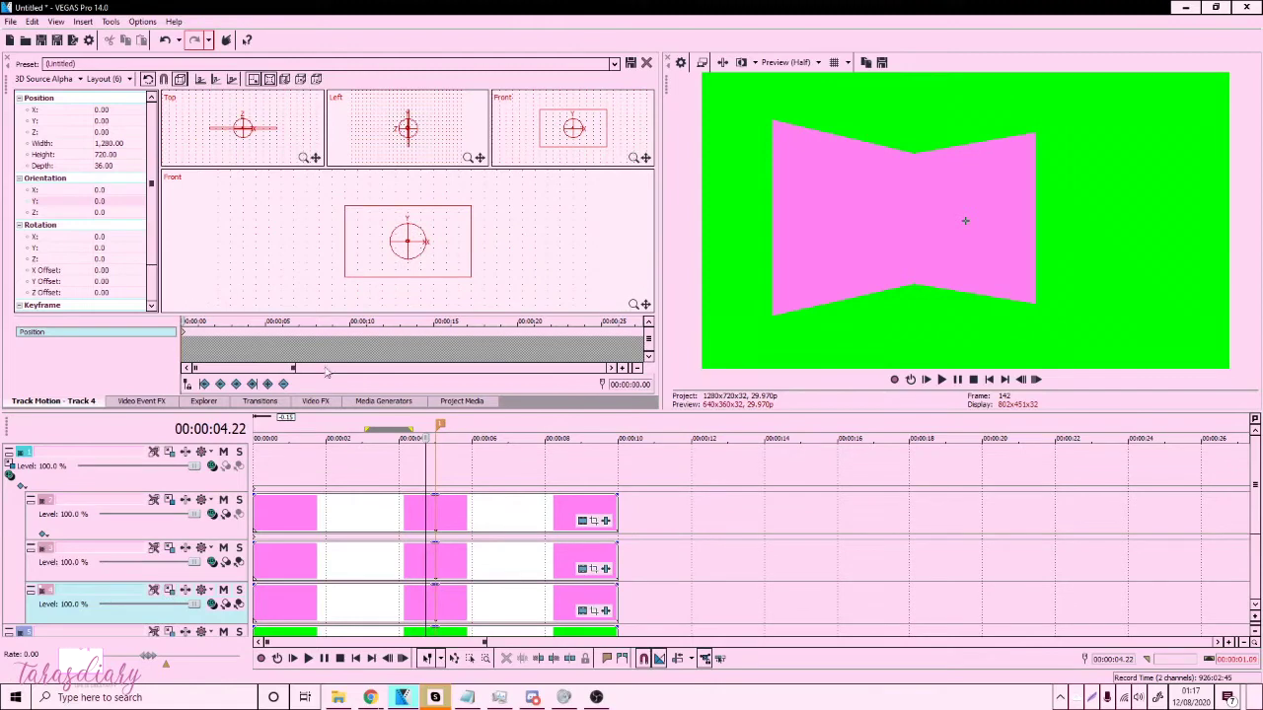
pyautogui.press('Left')
pyautogui.press('Left')
pyautogui.press('Left')
pyautogui.press('Left')
pyautogui.press('Left')
pyautogui.press('Left')
pyautogui.press('Left')
pyautogui.press('Left')
pyautogui.press('Left')
pyautogui.press('Left')
pyautogui.press('Left')
pyautogui.press('Left')
pyautogui.press('Left')
pyautogui.moveTo(398, 126)
pyautogui.mouseDown()
pyautogui.moveTo(383, 126)
pyautogui.moveTo(414, 131)
pyautogui.mouseUp()
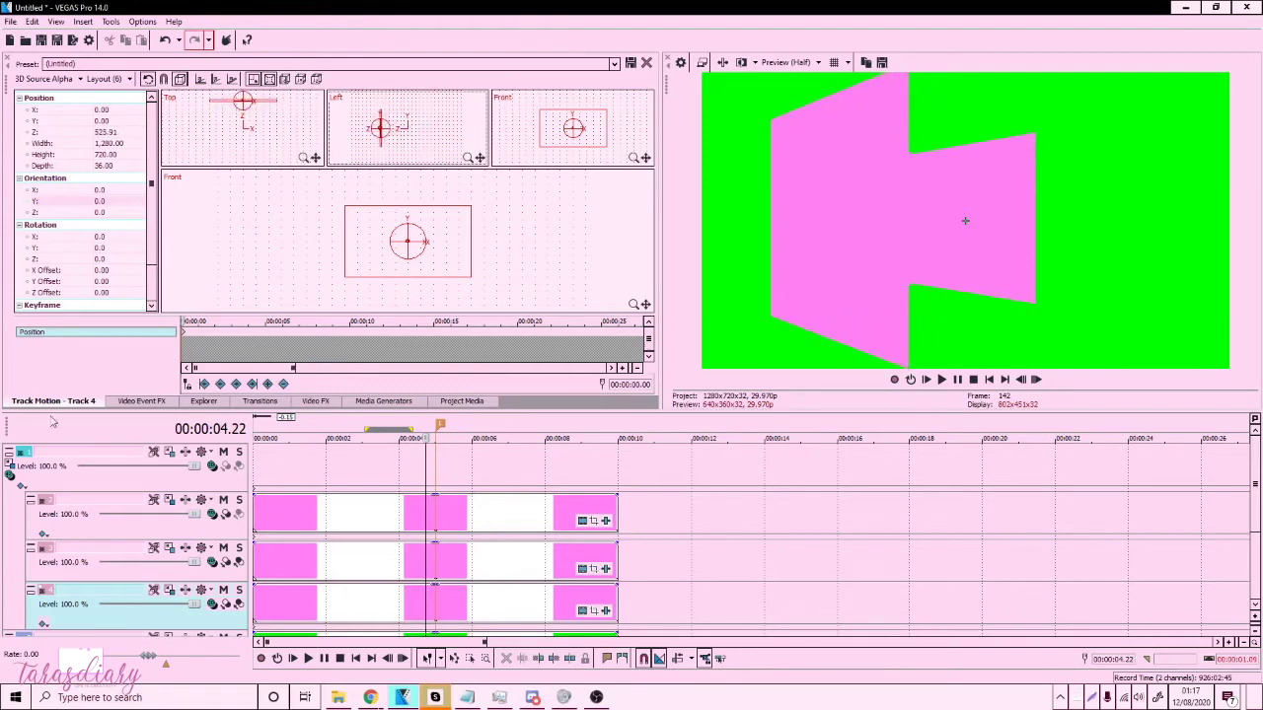
# Rotate the parent motion to a Y orientation of about 49 to check the three faces.
pyautogui.click(11, 465)
pyautogui.scroll(8, 435, 241)
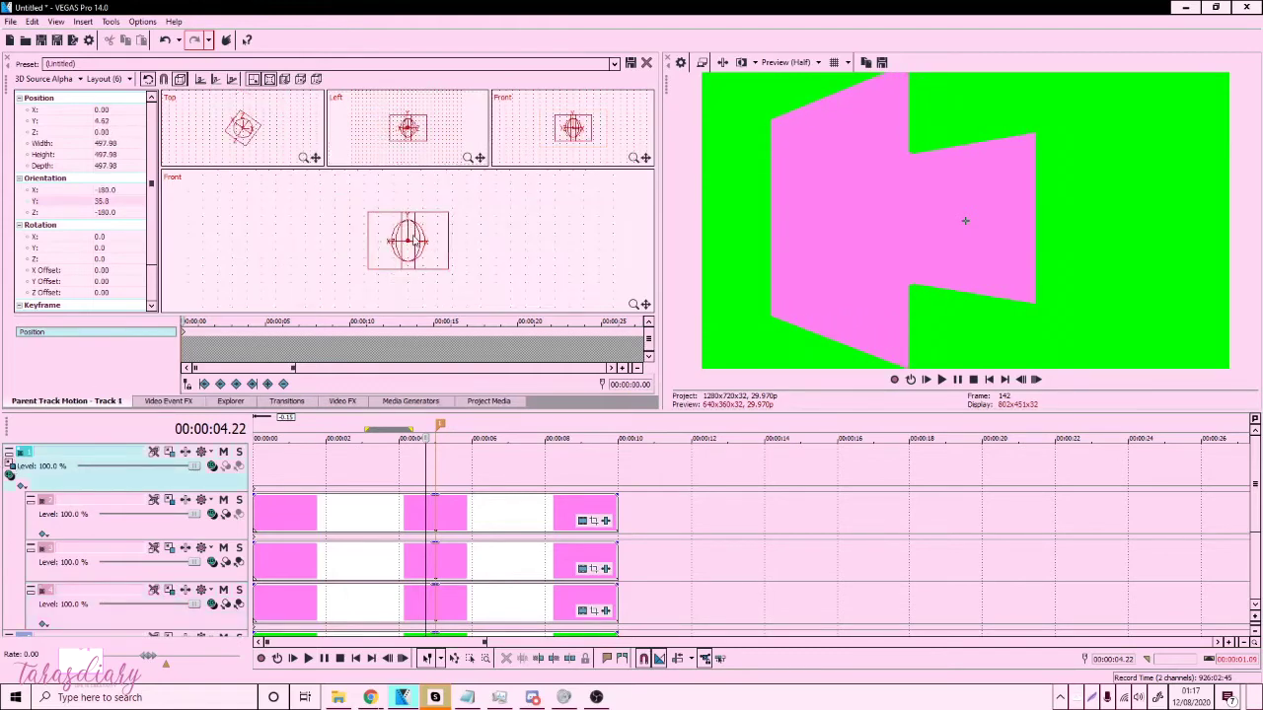
pyautogui.moveTo(435, 242)
pyautogui.mouseDown()
pyautogui.moveTo(417, 247)
pyautogui.moveTo(637, 240)
pyautogui.moveTo(459, 241)
pyautogui.mouseUp()
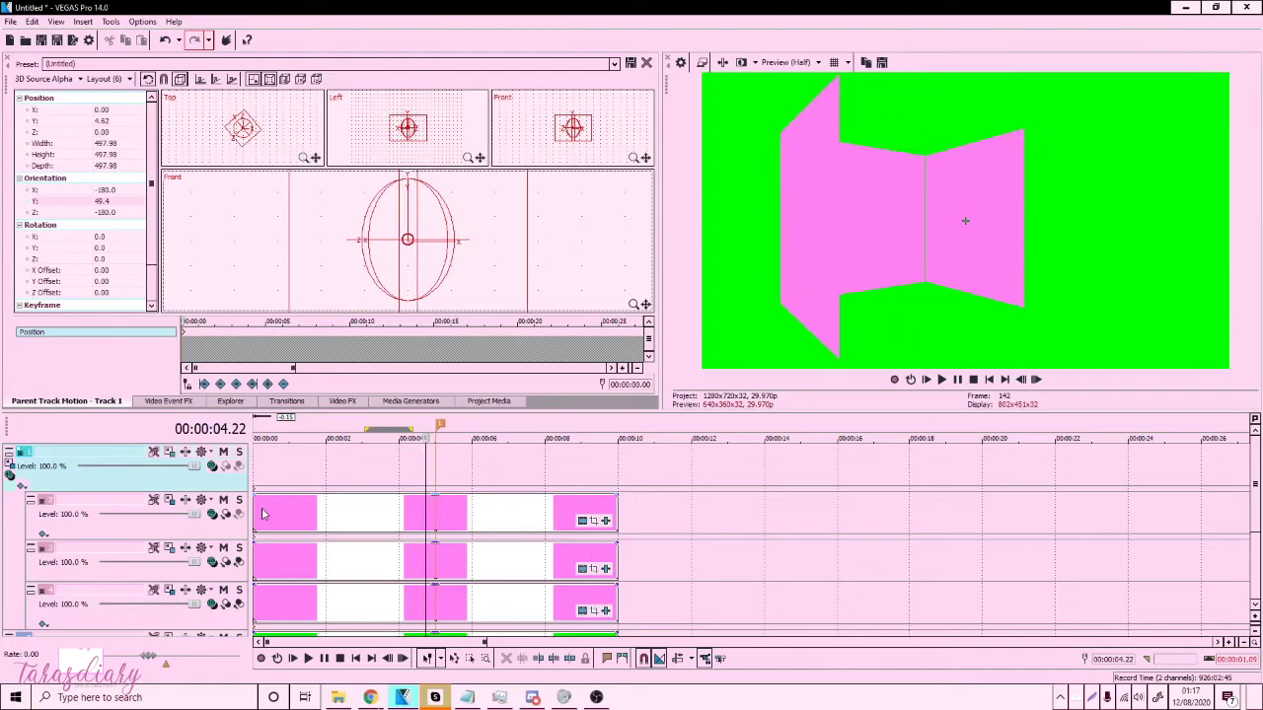
# Duplicate the unrotated face's track and the side-face track with the 90° Y orientation.
pyautogui.click(211, 576)
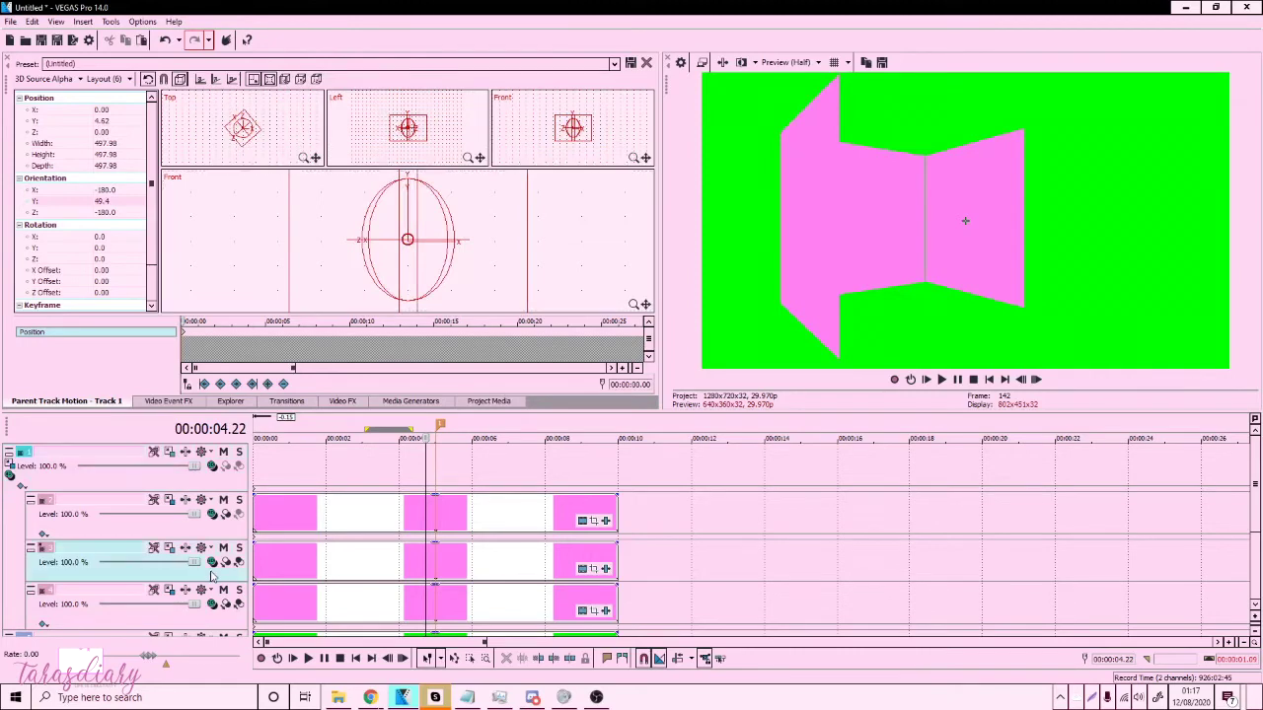
pyautogui.rightClick(643, 576)
pyautogui.click(677, 455)
pyautogui.rightClick(627, 567)
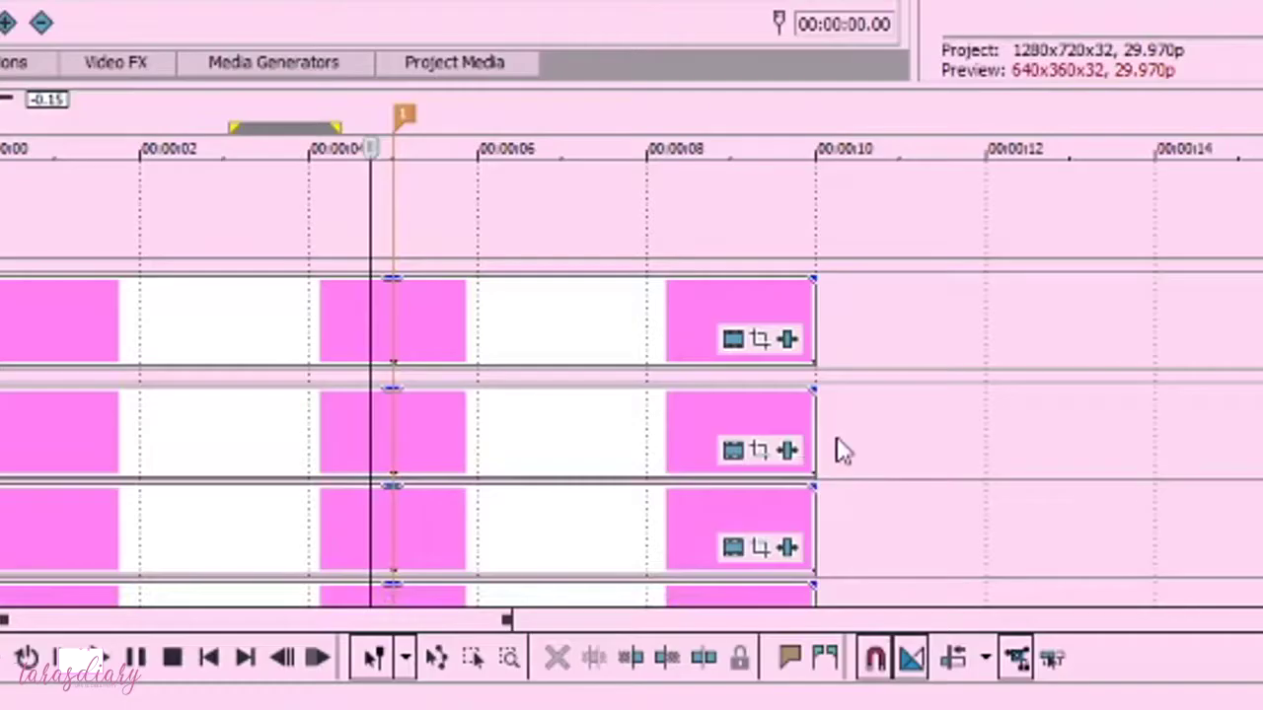
pyautogui.click(848, 341)
pyautogui.rightClick(855, 342)
pyautogui.click(929, 65)
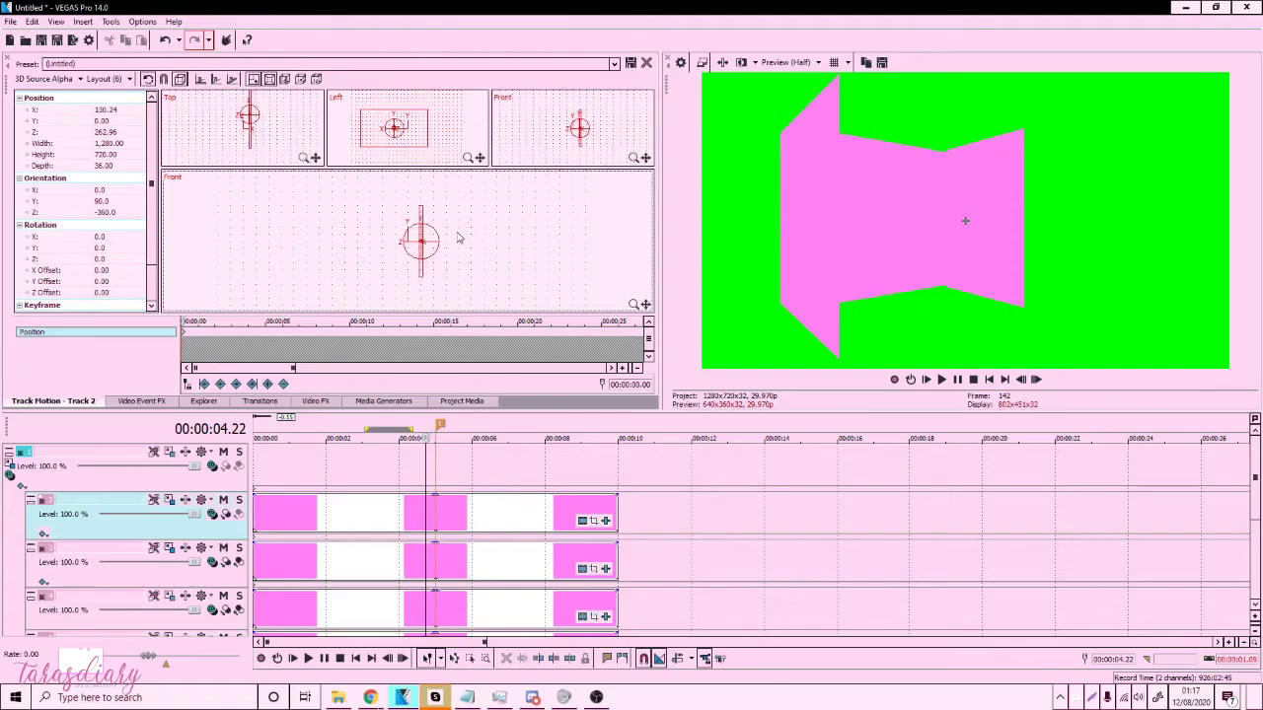
# Move the copied side face along X toward the cube's opposite side, to about -2.
pyautogui.press('Left')
pyautogui.press('Left')
pyautogui.press('Left')
pyautogui.press('Left')
pyautogui.press('Left')
pyautogui.press('Left')
pyautogui.press('Left')
pyautogui.press('Left')
pyautogui.press('Left')
pyautogui.press('Left')
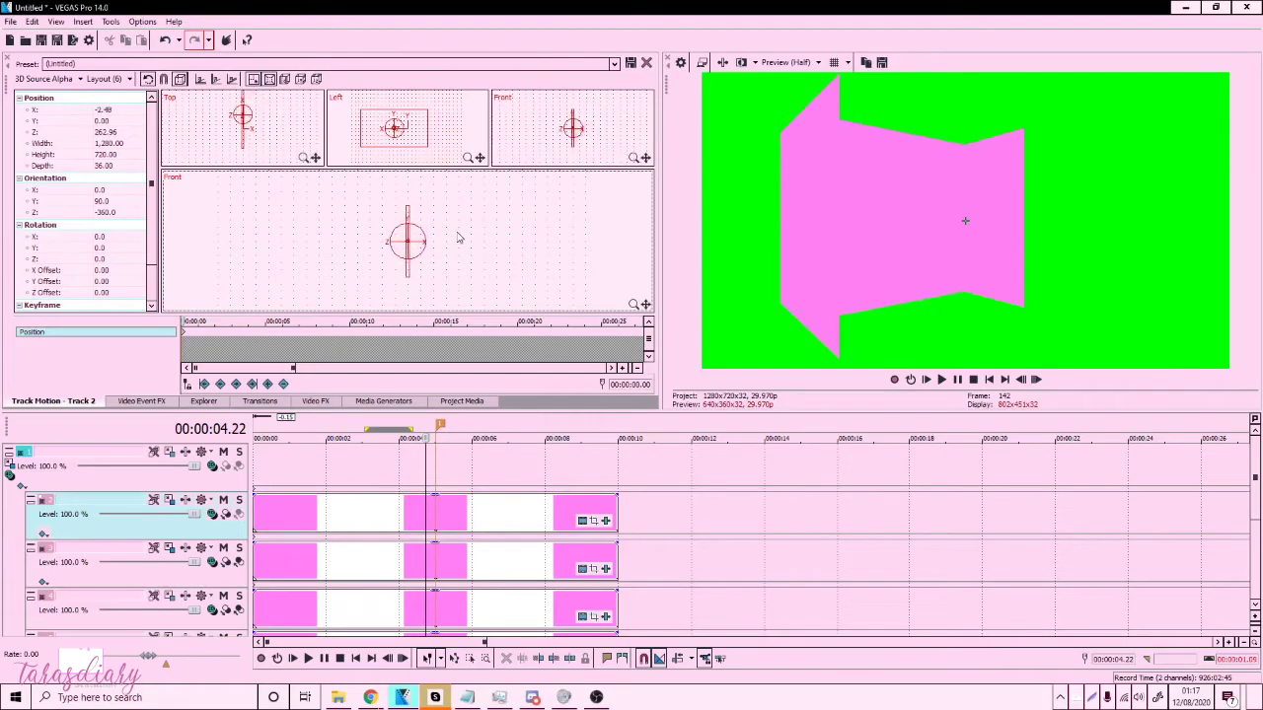